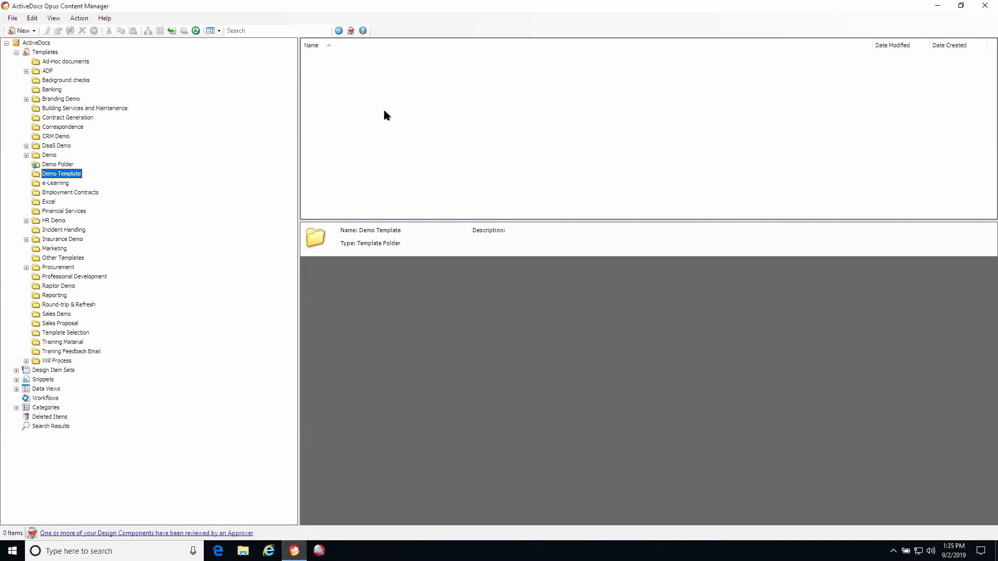
Import the Word document Demo Document 1.docx from the Desktop as a template in the Demo Template folder
right_click(385, 89)
left_click(417, 110)
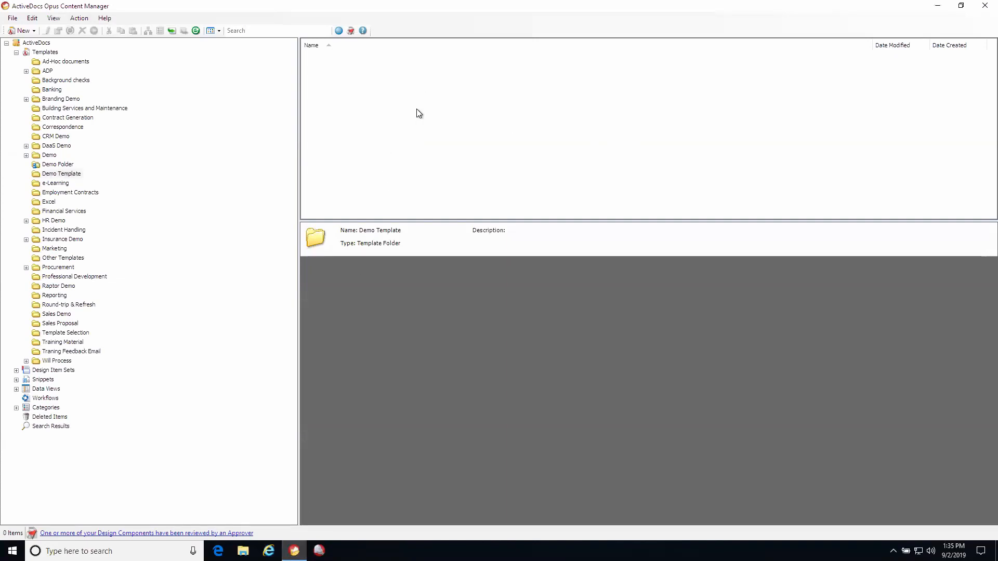
left_click(432, 292)
left_click(441, 316)
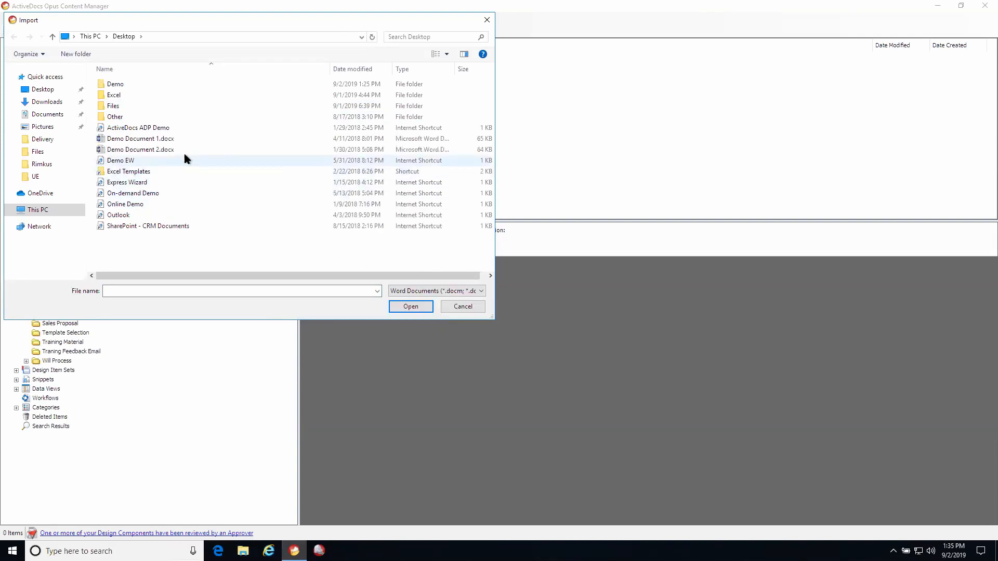
left_click(182, 139)
left_click(406, 307)
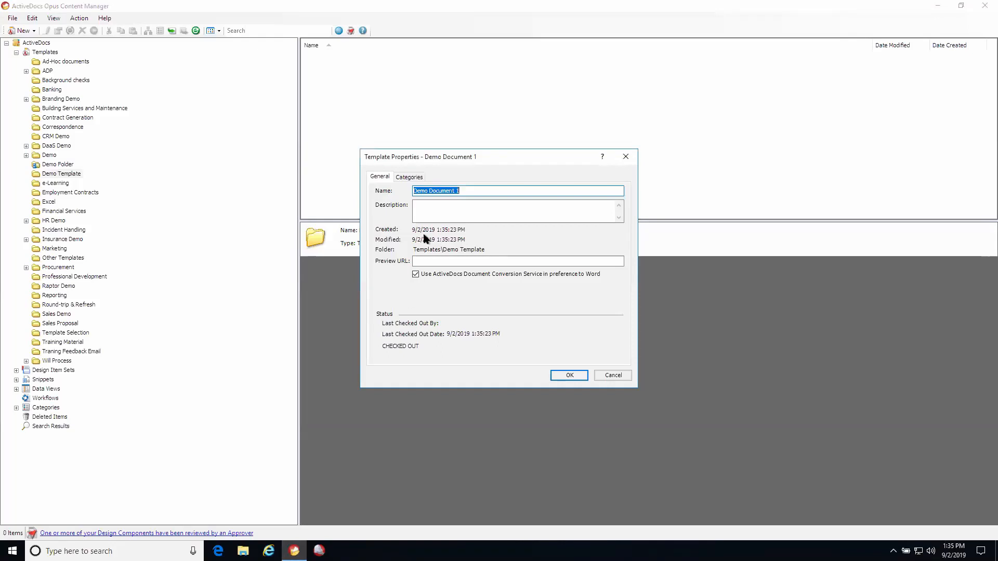
Name the imported template Demo Template 1 and accept its properties
left_click_drag(427, 191, 501, 192)
key("BackSpace")
type("Templat")
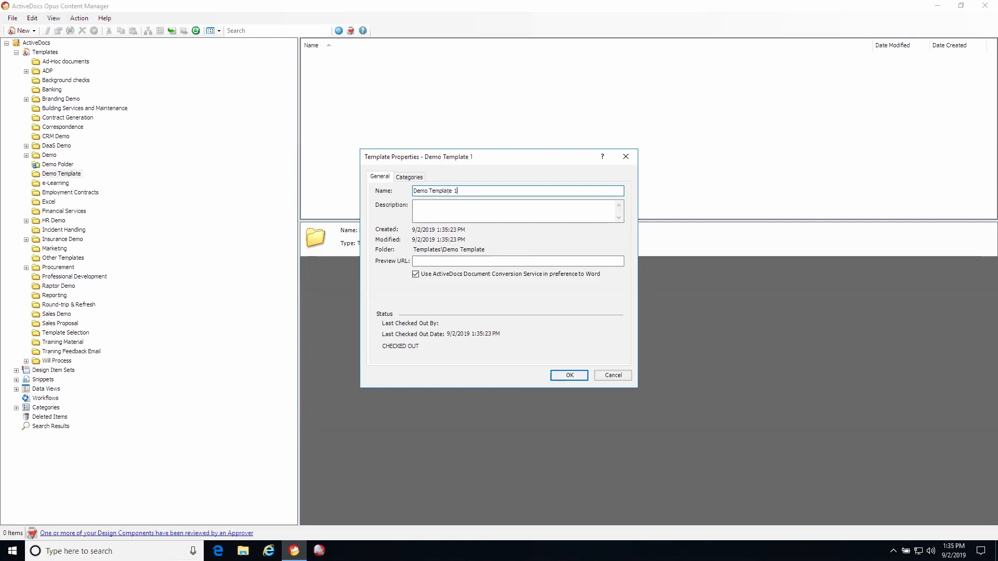
key("Return")
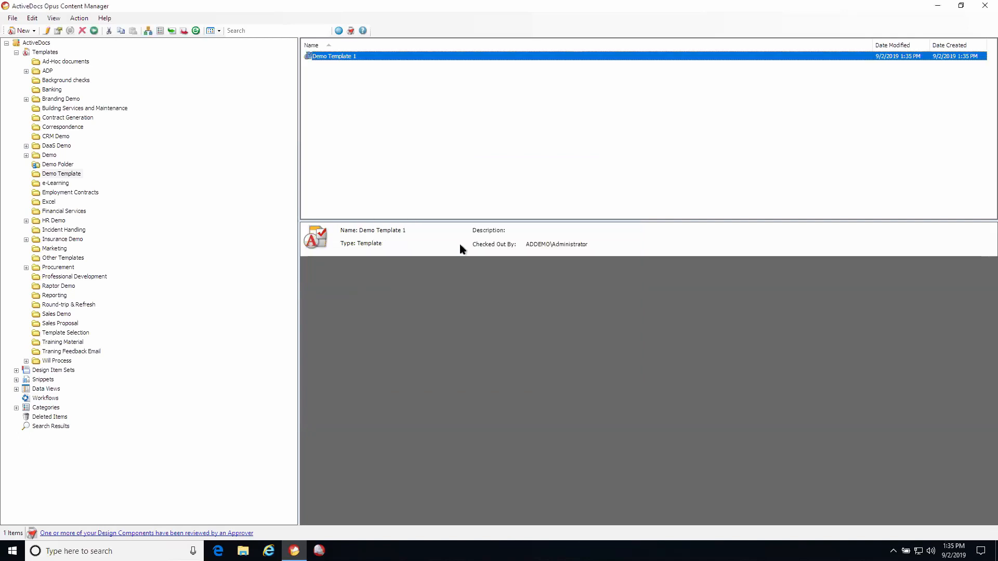
Open Demo Template 1 for editing in Word and bring up its Manage Template dialog
right_click(343, 61)
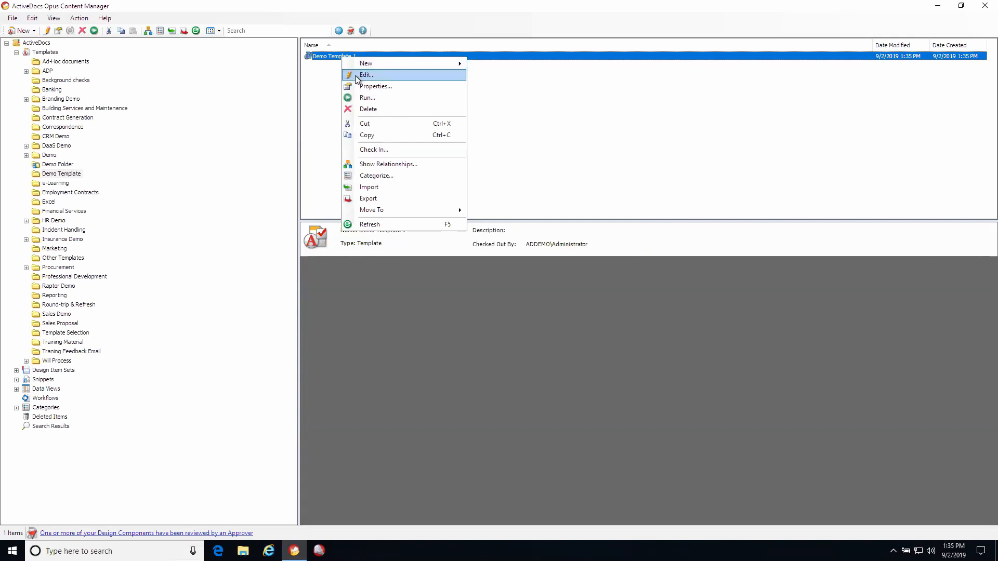
left_click(356, 76)
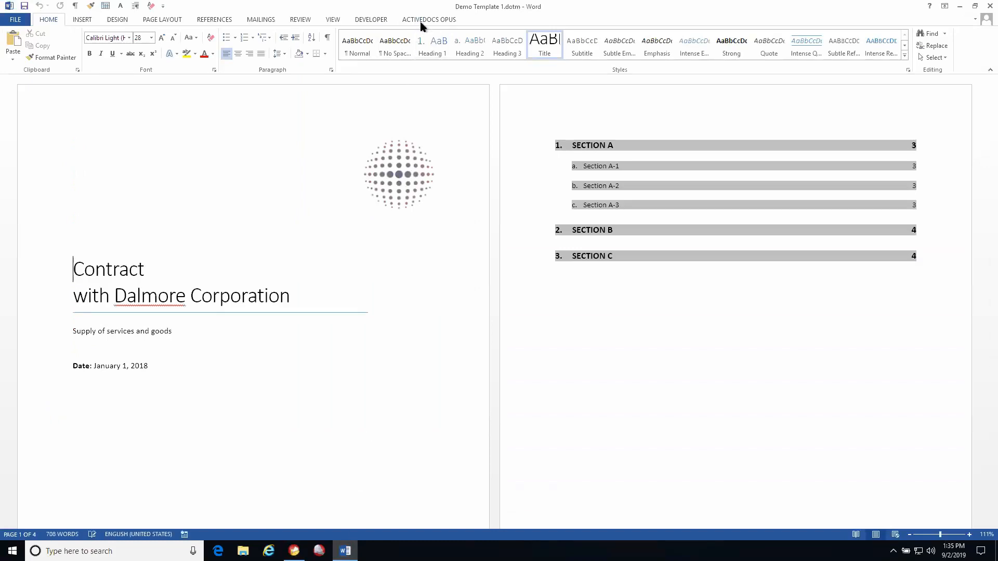
left_click(422, 23)
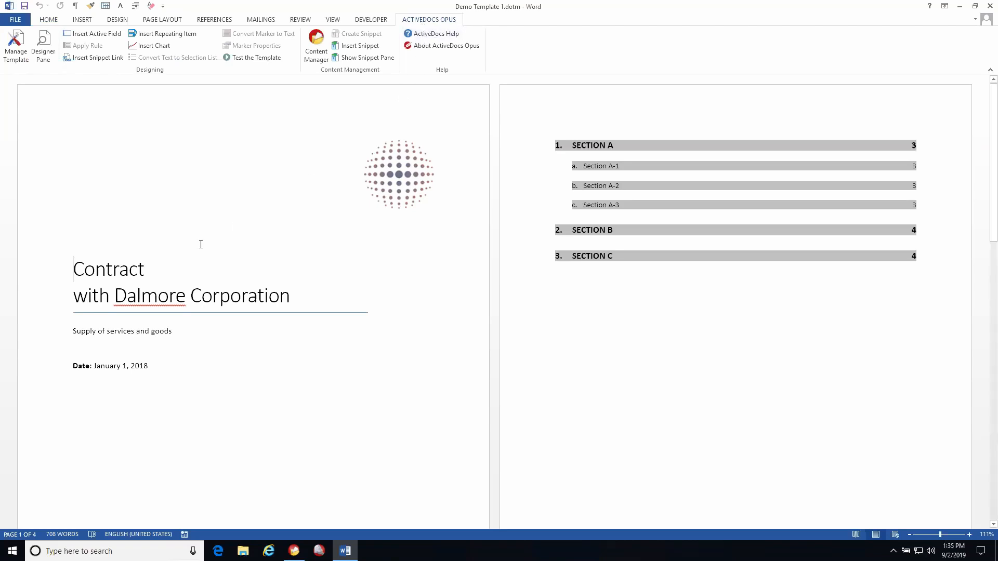
left_click(15, 45)
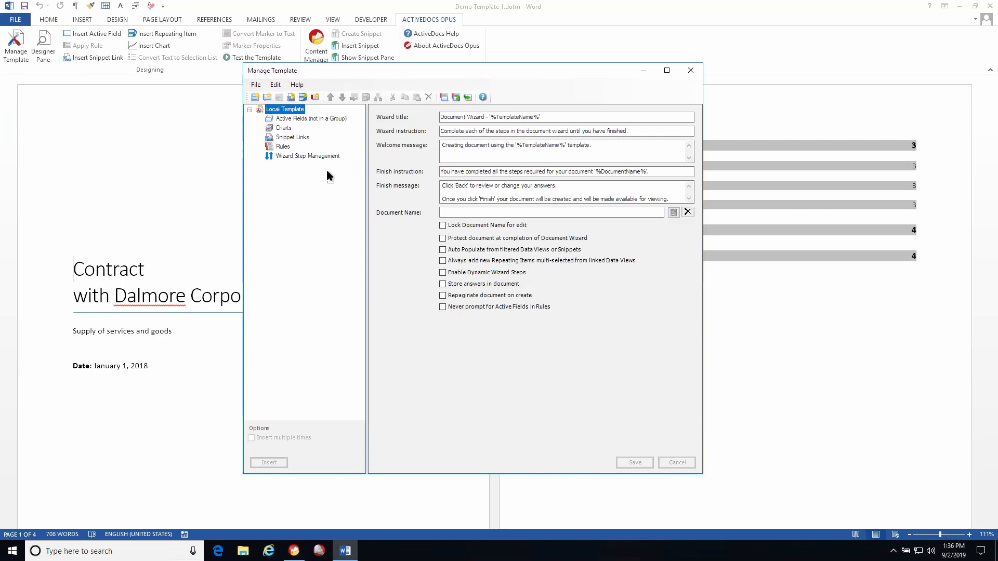
Start importing design items with the Client Details Data View as the source
left_click(469, 97)
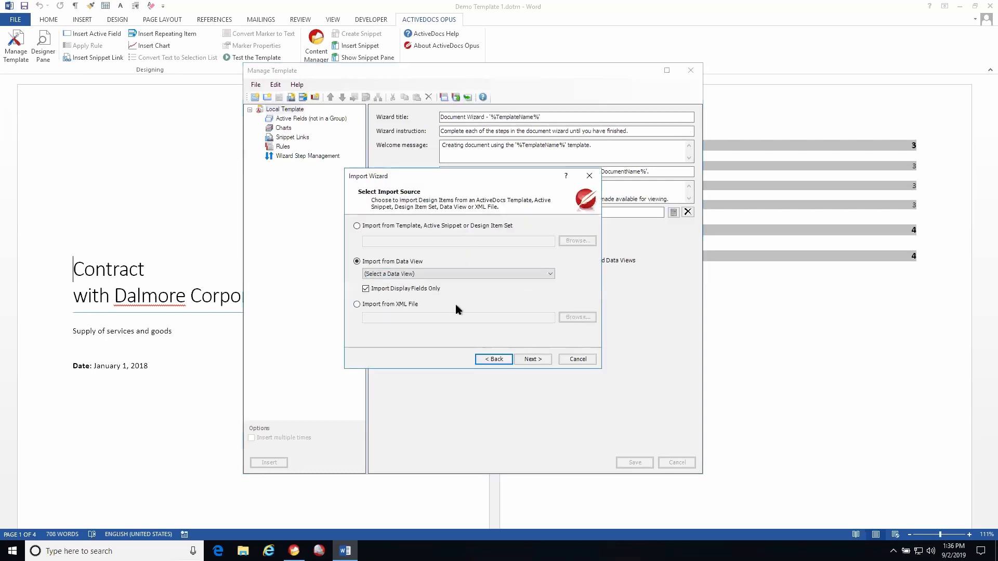
left_click(467, 276)
key("c")
scroll(469, 317, "down", 5)
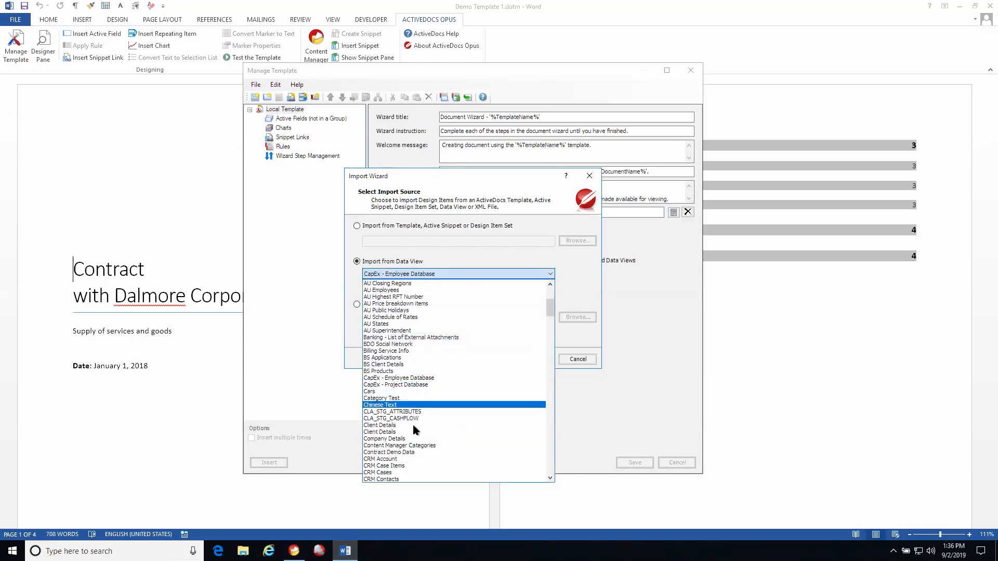
left_click(414, 426)
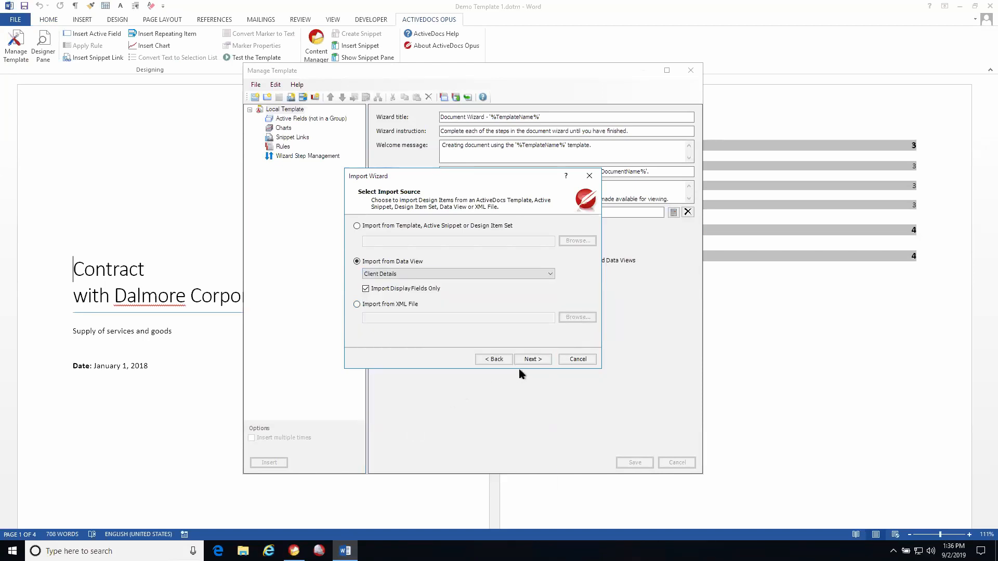
Import only the Title, FirstName, LastName, Street_Address and City fields, linked to the Data View and grouped as Client Details
left_click(529, 359)
left_click(576, 268)
left_click(359, 255)
left_click(359, 264)
left_click(359, 272)
left_click(360, 282)
left_click(359, 290)
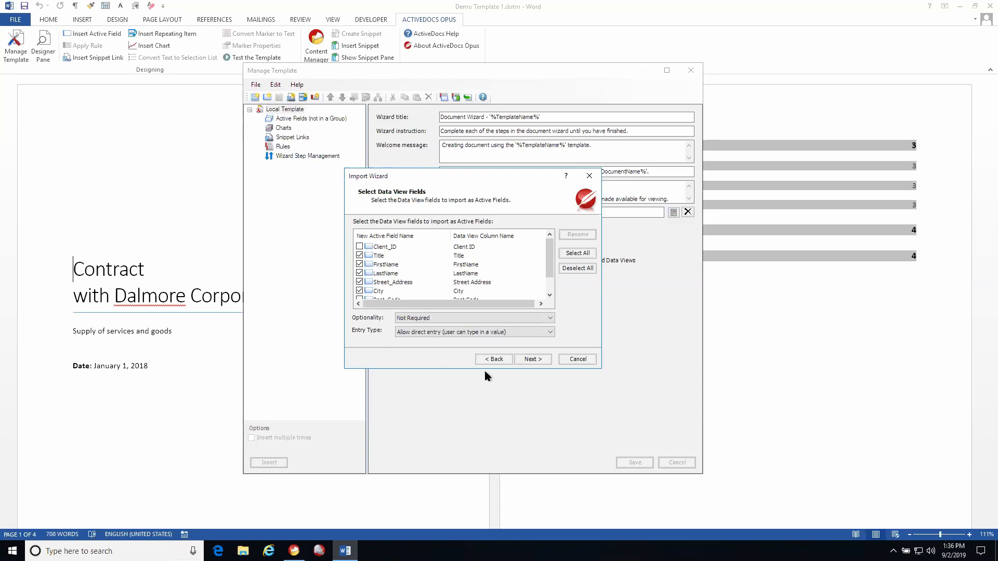
left_click(540, 361)
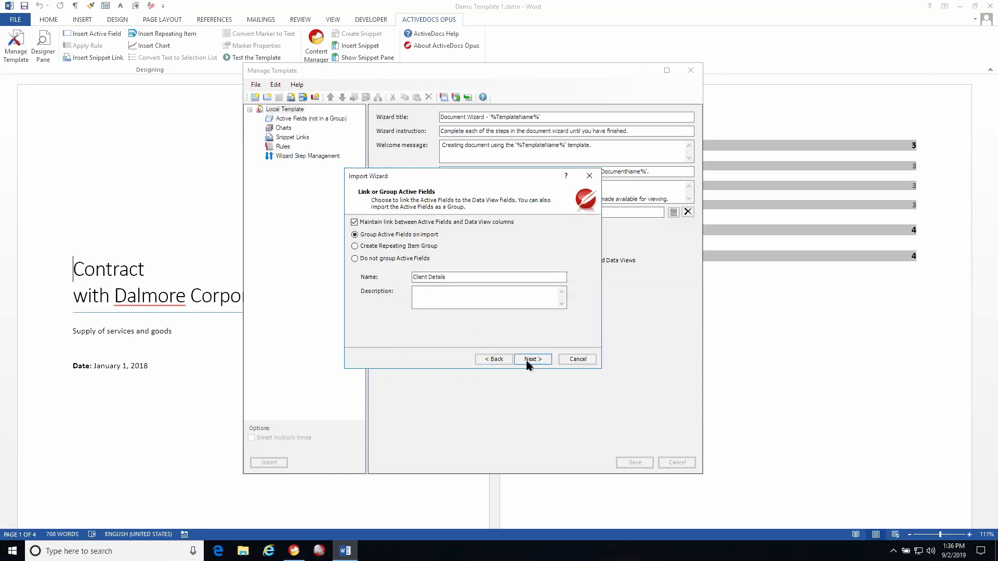
left_click(528, 364)
left_click(528, 360)
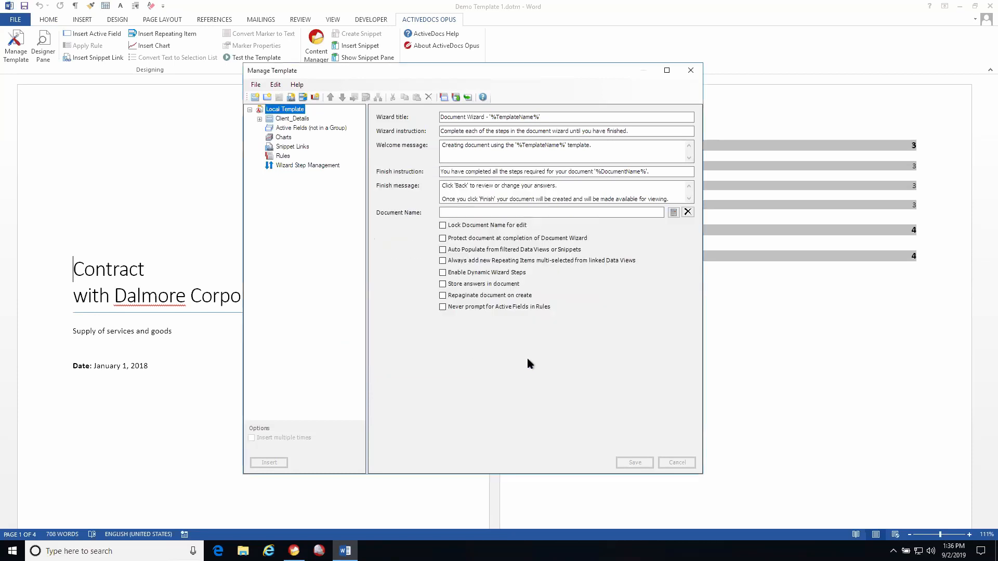
Change the prompts of the FirstName and LastName fields to "First Name" and "Last Name", saving each
left_click(259, 119)
left_click(298, 137)
left_click(438, 175)
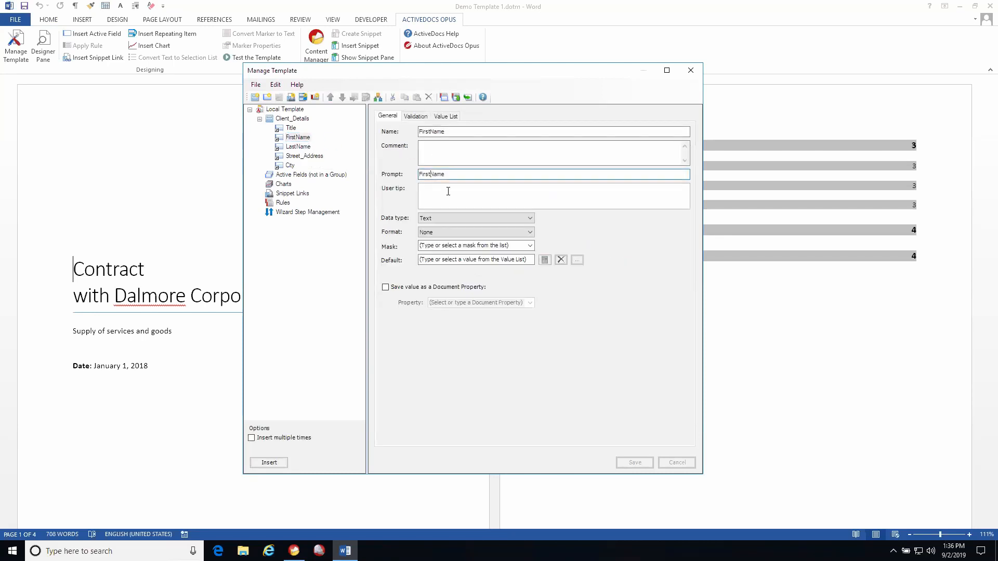
left_click(635, 462)
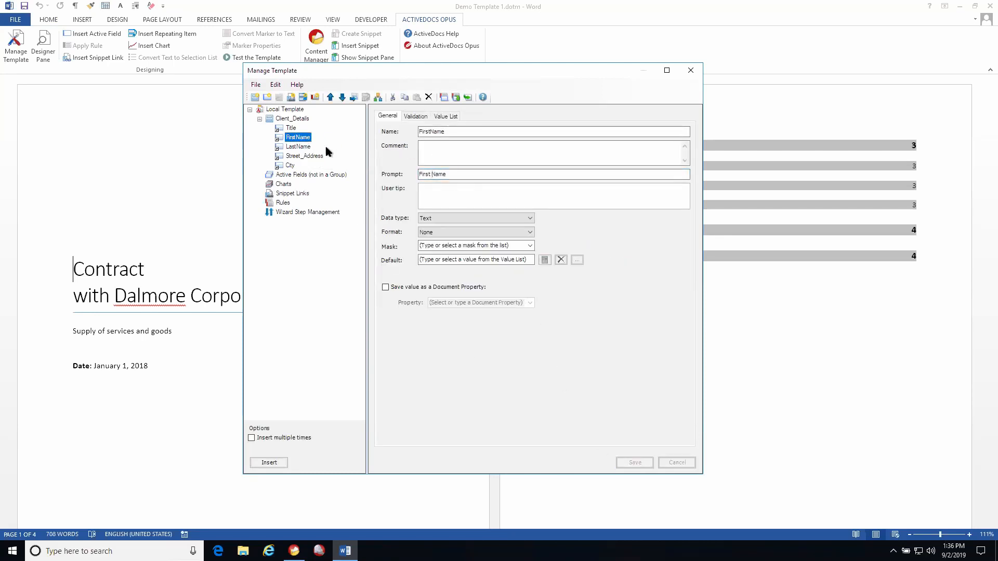
left_click(307, 147)
left_click(429, 174)
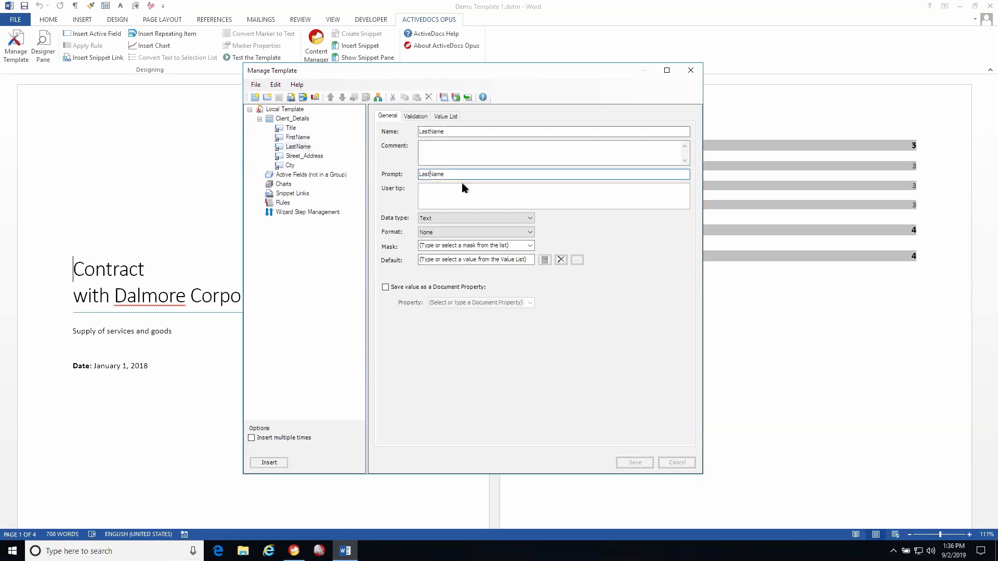
left_click(634, 462)
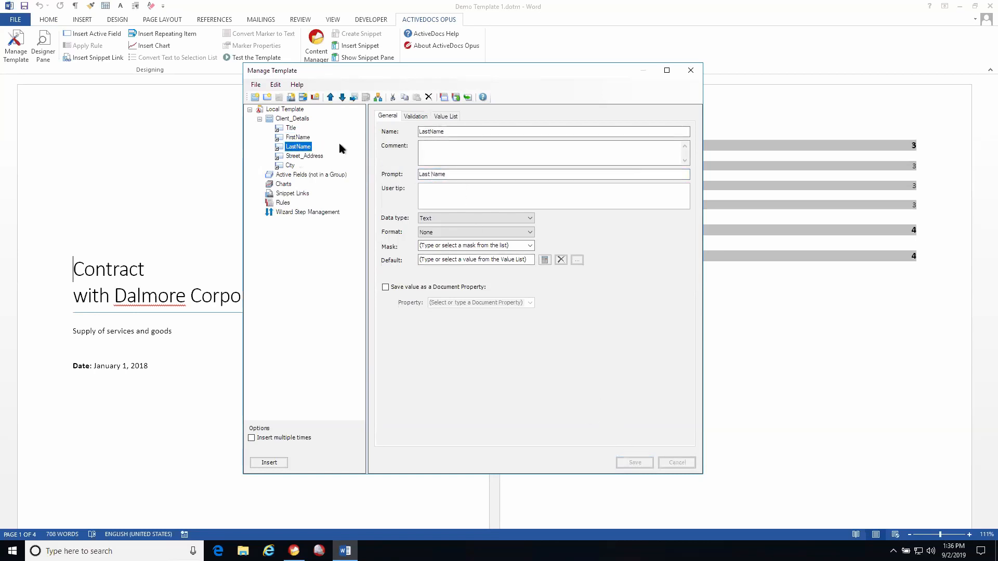
Change the Street_Address field's prompt to "Street Address", save it and close the Manage Template dialog
left_click(304, 156)
left_click(437, 176)
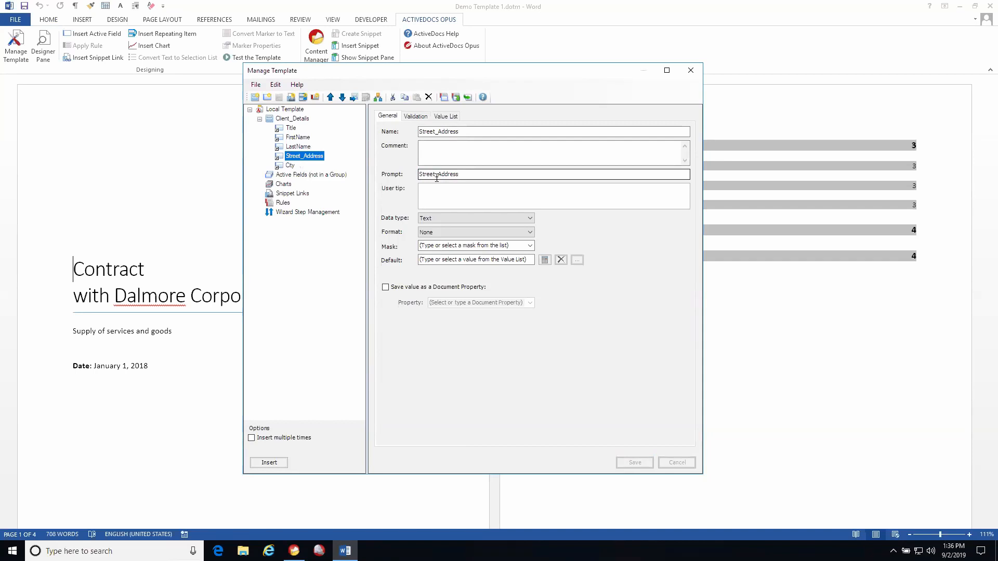
key("BackSpace")
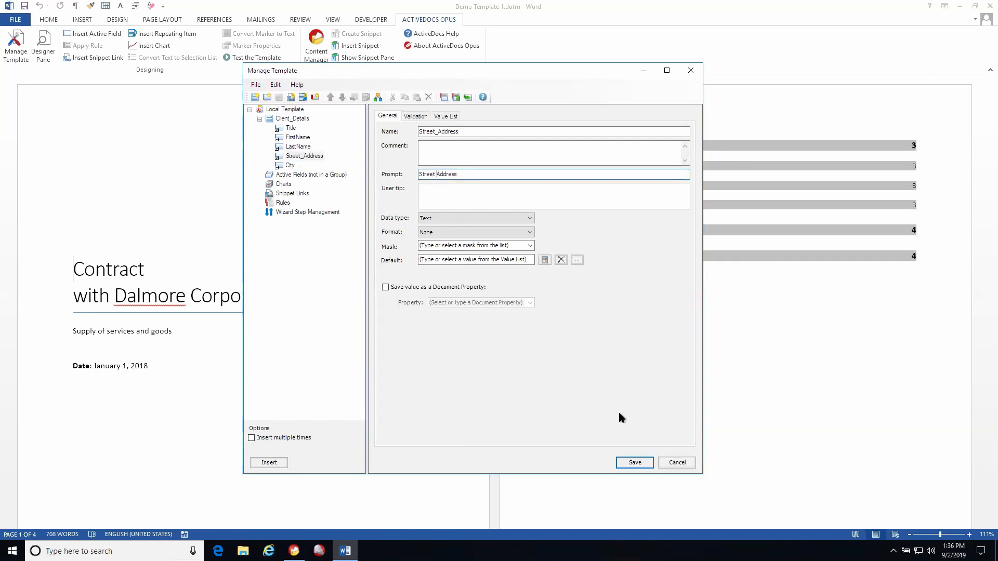
left_click(639, 463)
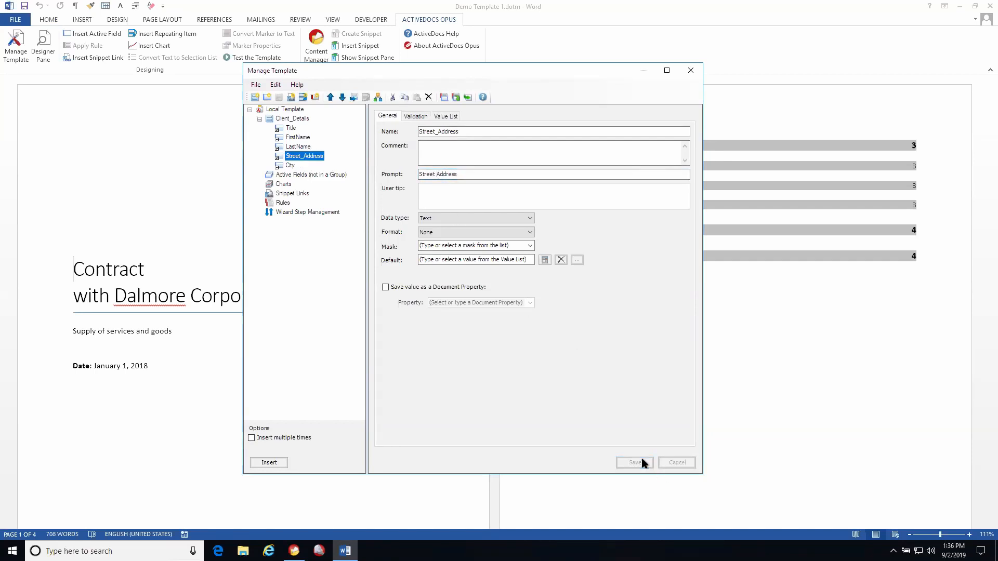
left_click(690, 70)
Add an unnumbered blank line above the Section A heading on page 3
scroll(574, 222, "down", 3)
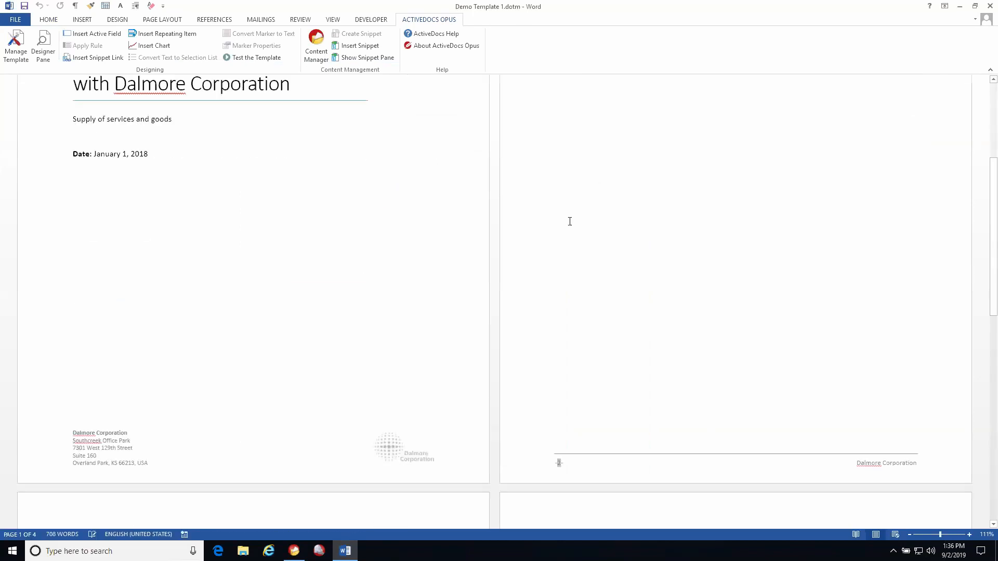
scroll(574, 223, "down", 5)
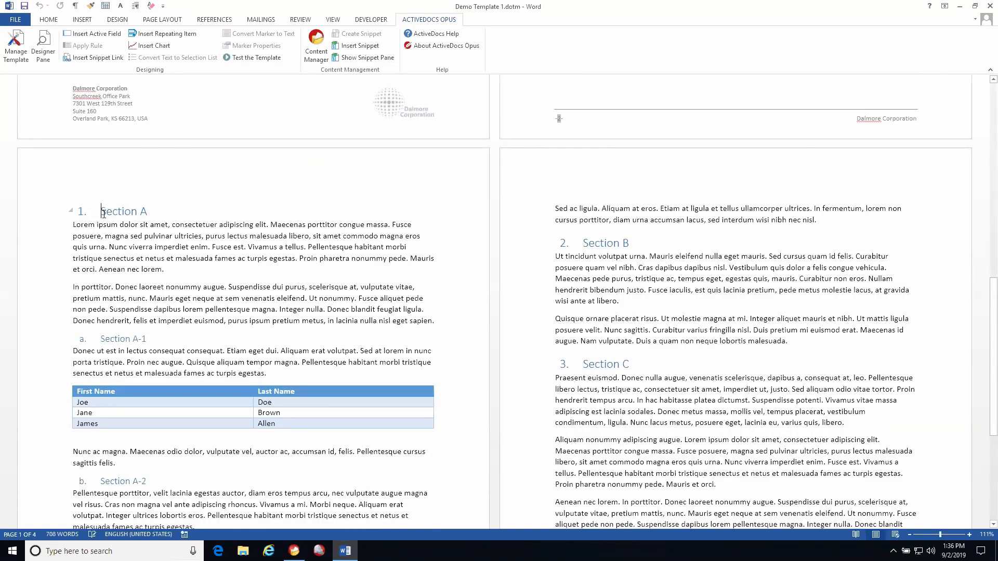
key("Return")
key("BackSpace")
key("BackSpace")
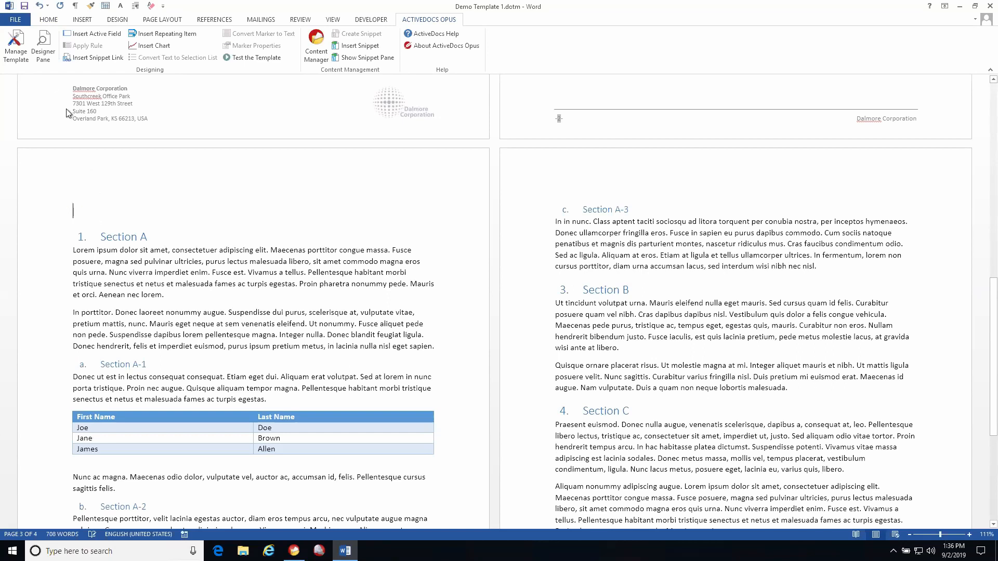
Show the local template's Client_Details fields in the Designer Pane and insert the Title field on the blank line above Section A
left_click(43, 47)
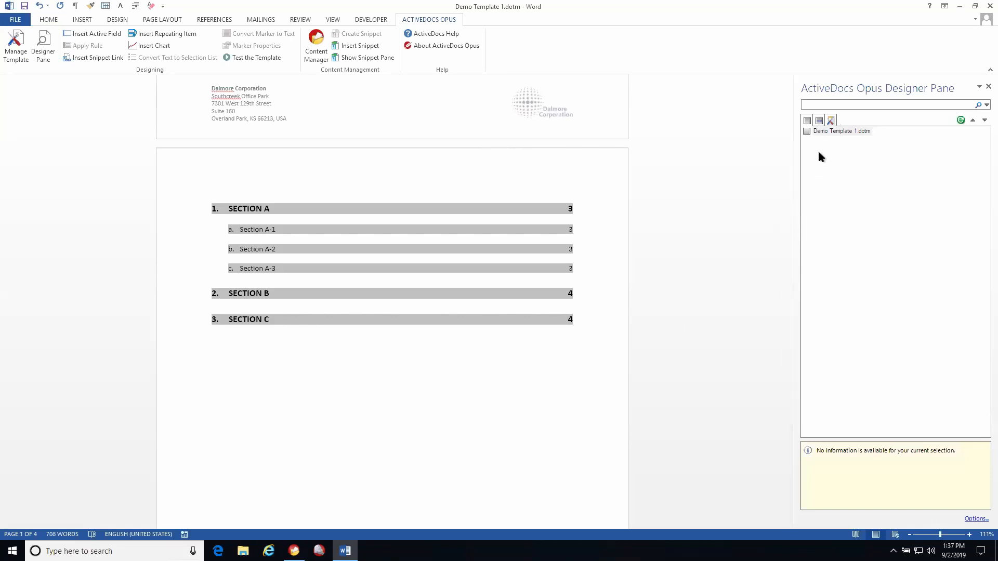
left_click(829, 121)
scroll(472, 334, "down", 10)
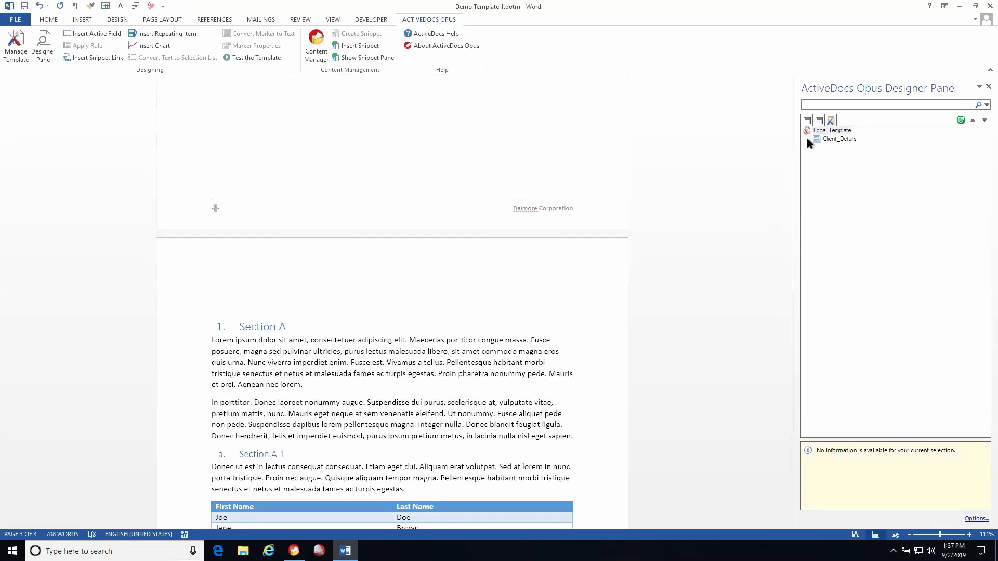
double_click(821, 139)
right_click(838, 150)
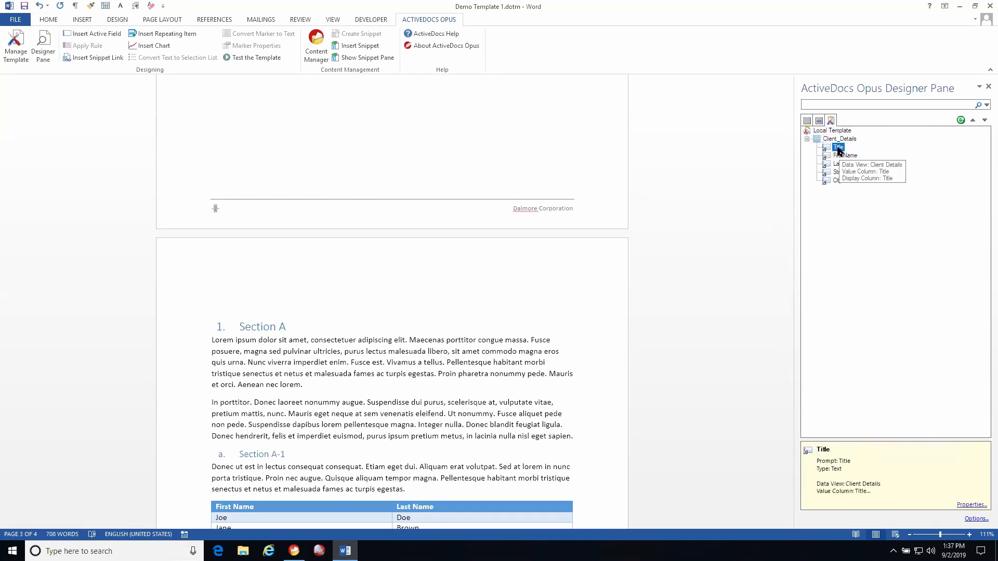
left_click(853, 165)
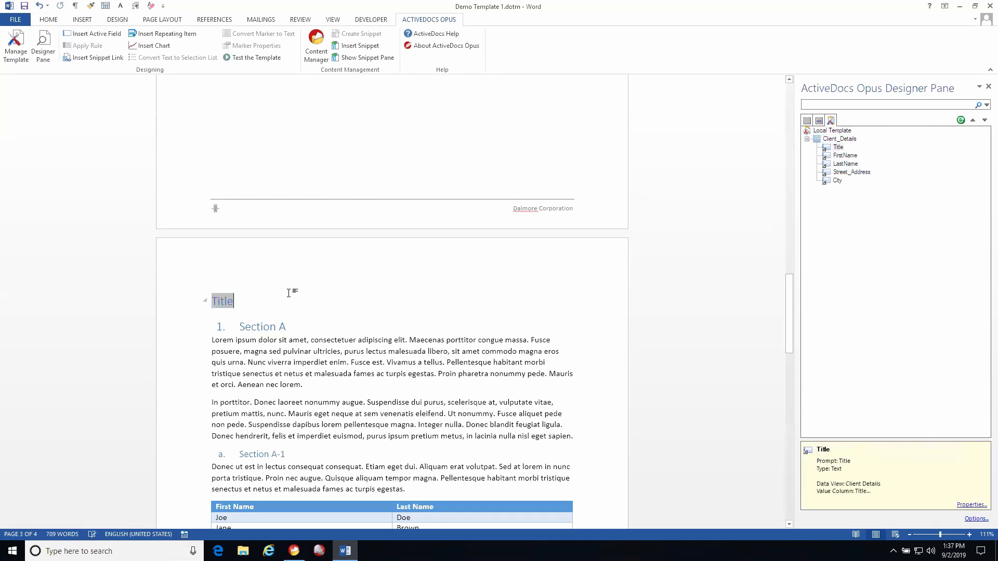
Insert the FirstName and LastName active fields together across the page, right after the Title field
left_click(109, 35)
left_click(409, 216)
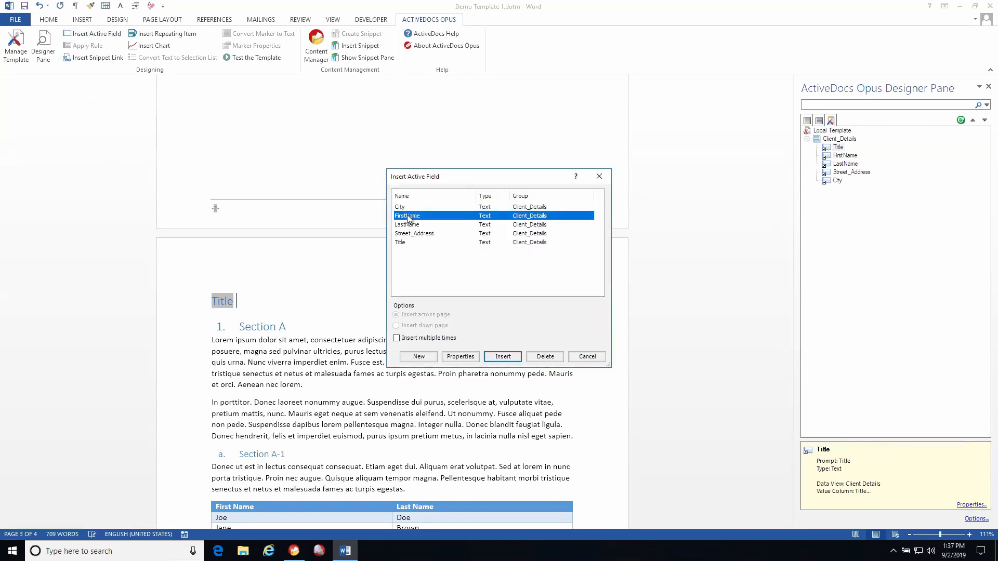
left_click(414, 227, "ctrl")
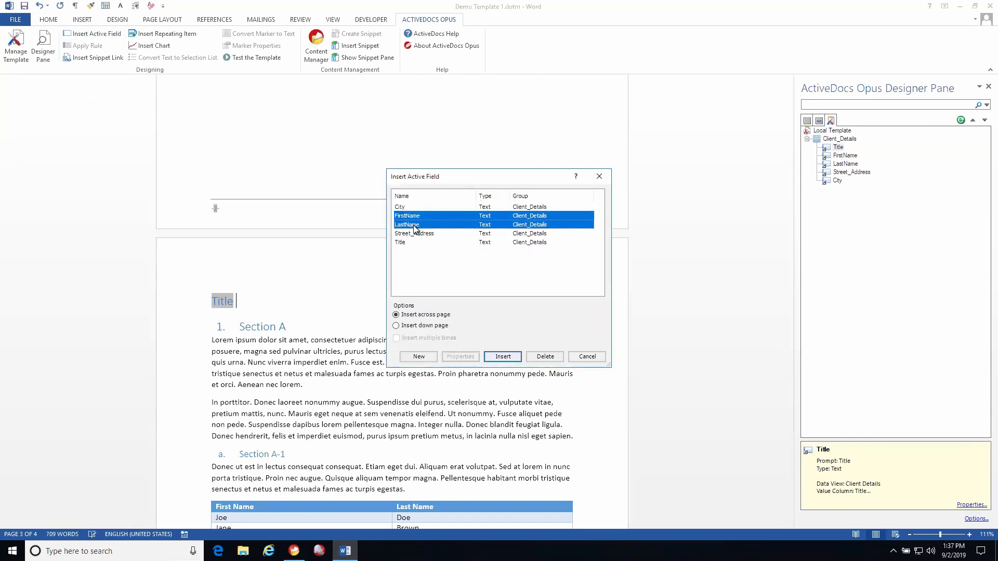
left_click(503, 356)
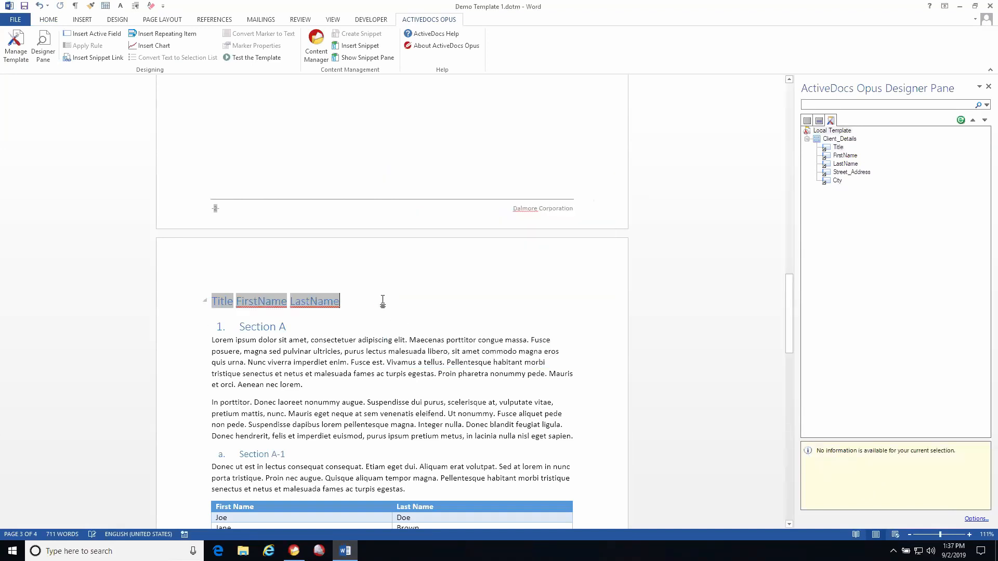
Insert the Street_Address field on a new line below the name fields
key("Return")
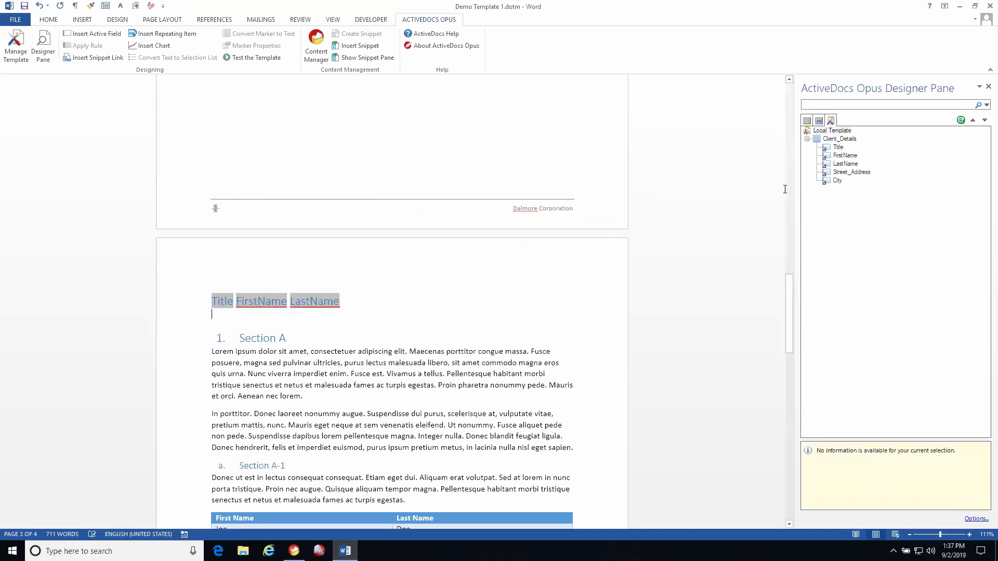
right_click(855, 173)
left_click(872, 191)
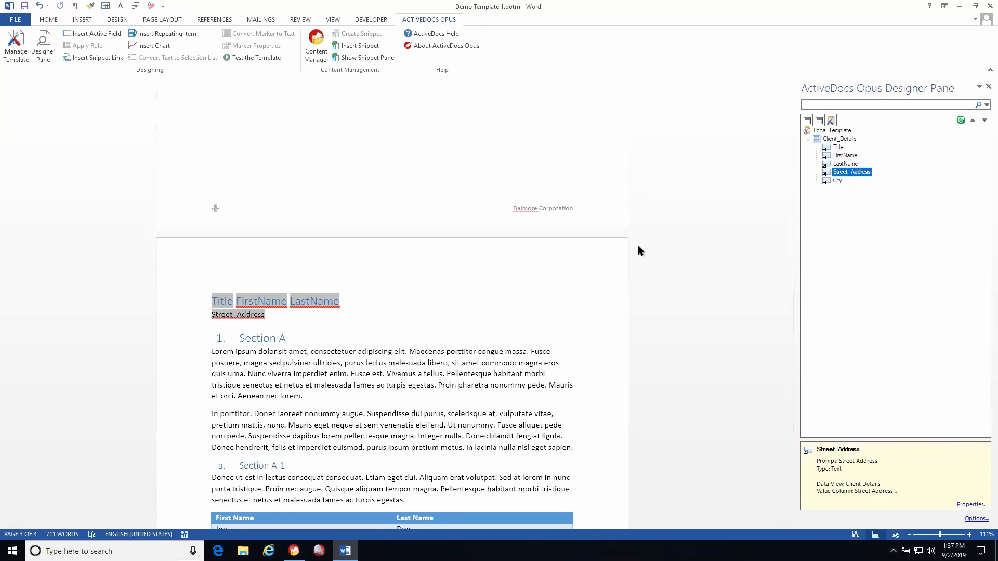
Insert the City field on a new line below Street_Address
left_click(323, 320)
key("Return")
right_click(831, 183)
left_click(836, 180)
right_click(837, 182)
left_click(857, 198)
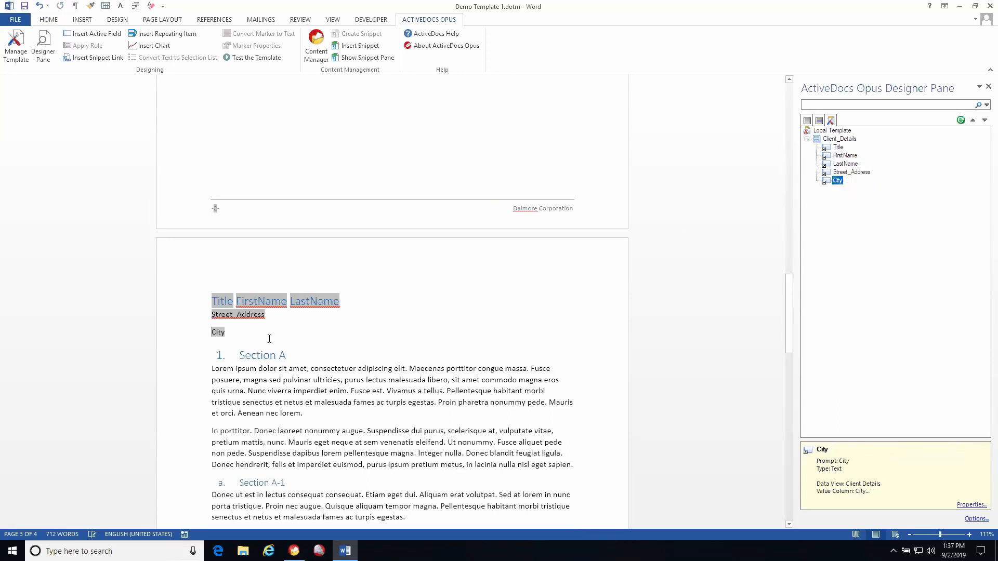
Apply the Normal style to the three lines of client fields above Section A
left_click_drag(181, 304, 181, 335)
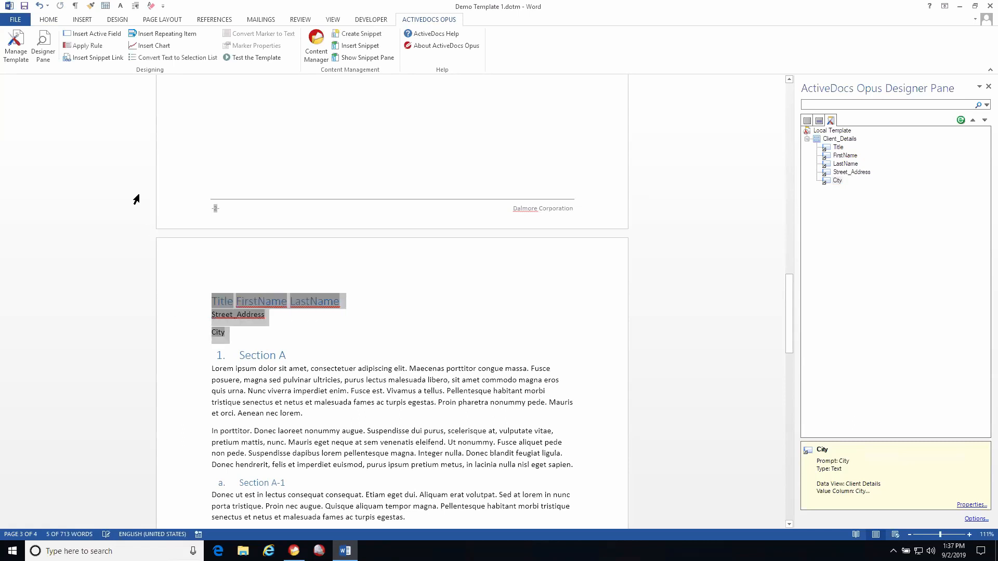
left_click(51, 21)
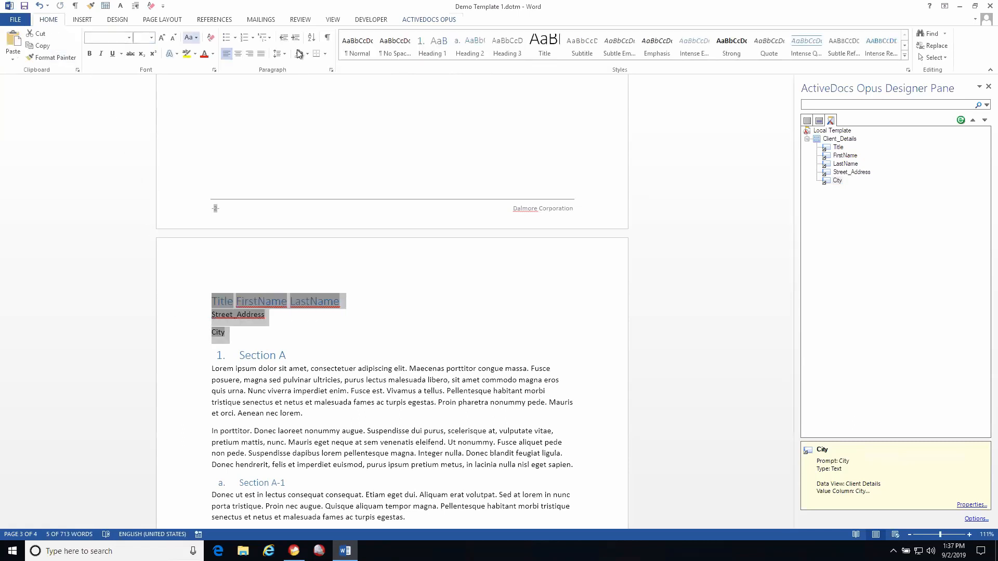
left_click(351, 48)
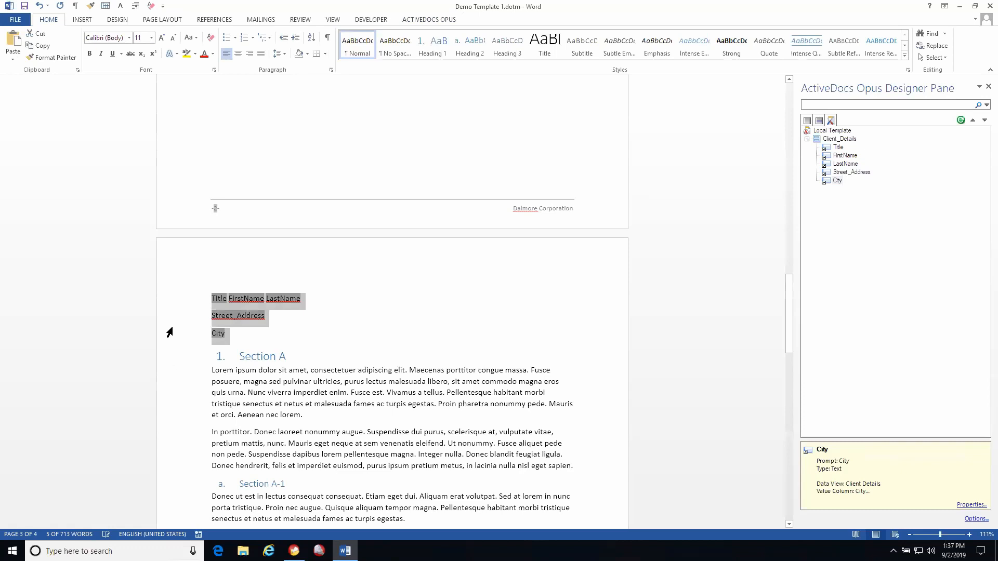
Make the Title FirstName LastName line bold and colour the LastName field red
mouse_move(178, 303)
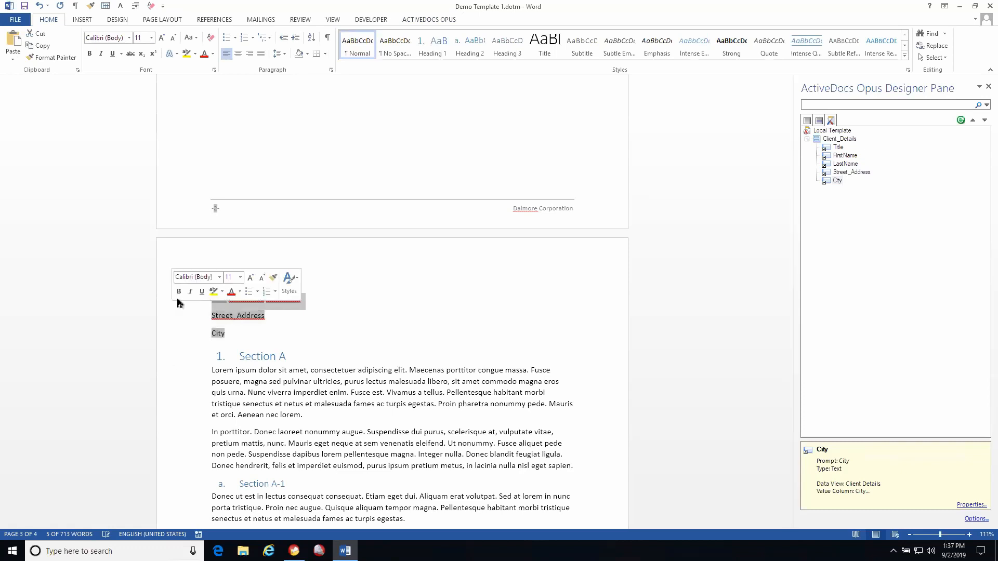
left_click(89, 54)
double_click(276, 301)
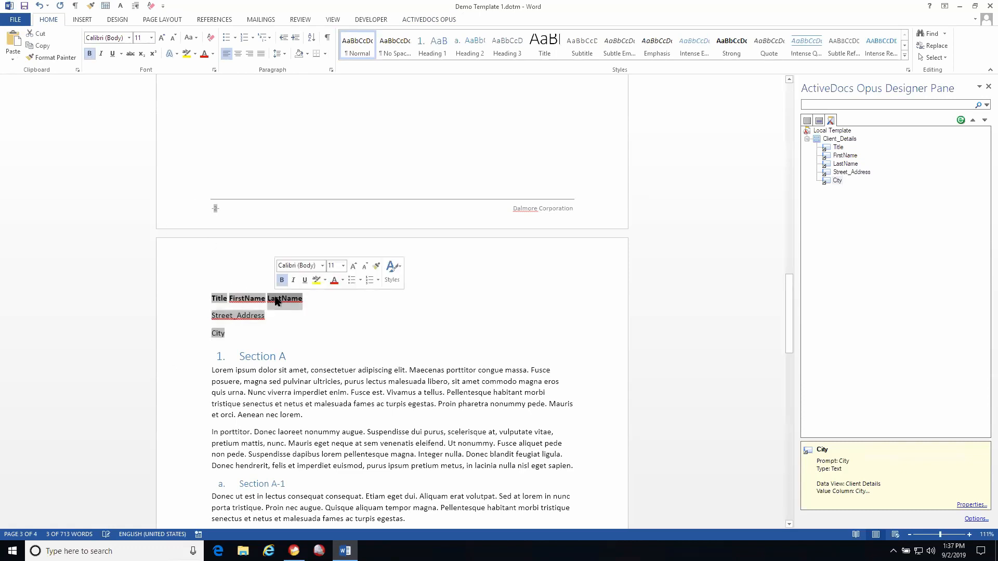
left_click(203, 54)
left_click(310, 300)
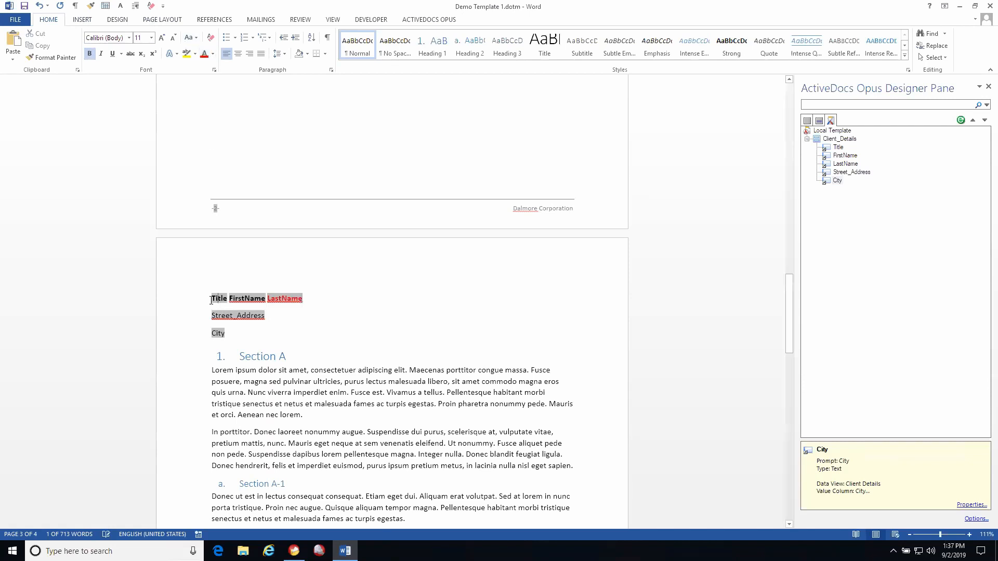
Copy the formatted Title FirstName LastName fields and paste them before "dui purus" in Section A's second paragraph
triple_click(306, 300)
key("ctrl+c")
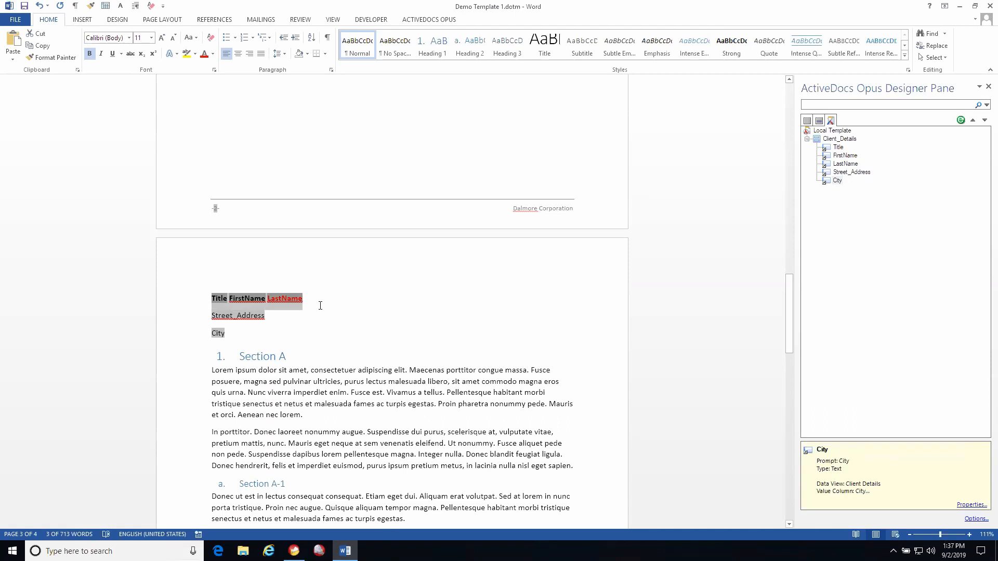
scroll(366, 405, "down", 2)
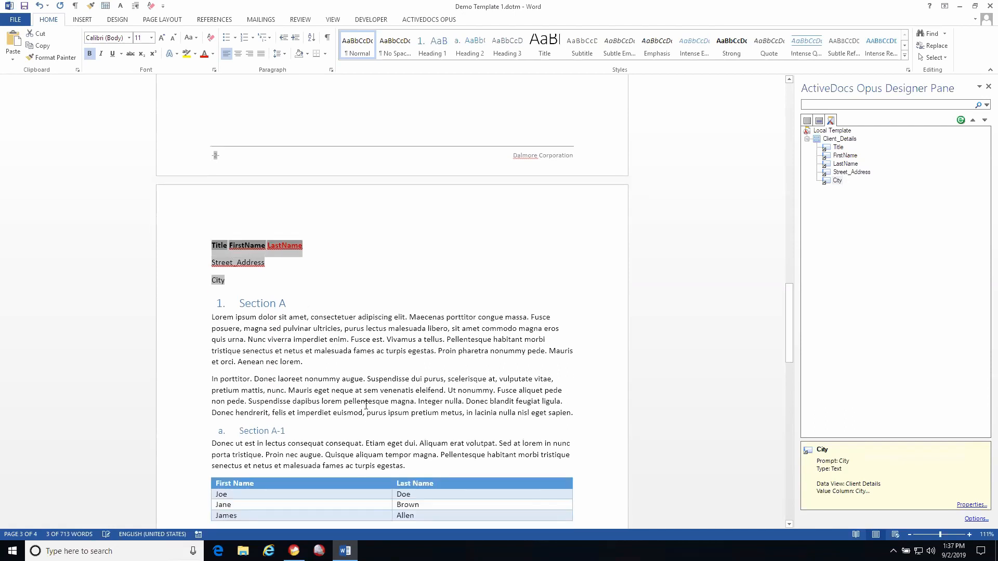
left_click(369, 379)
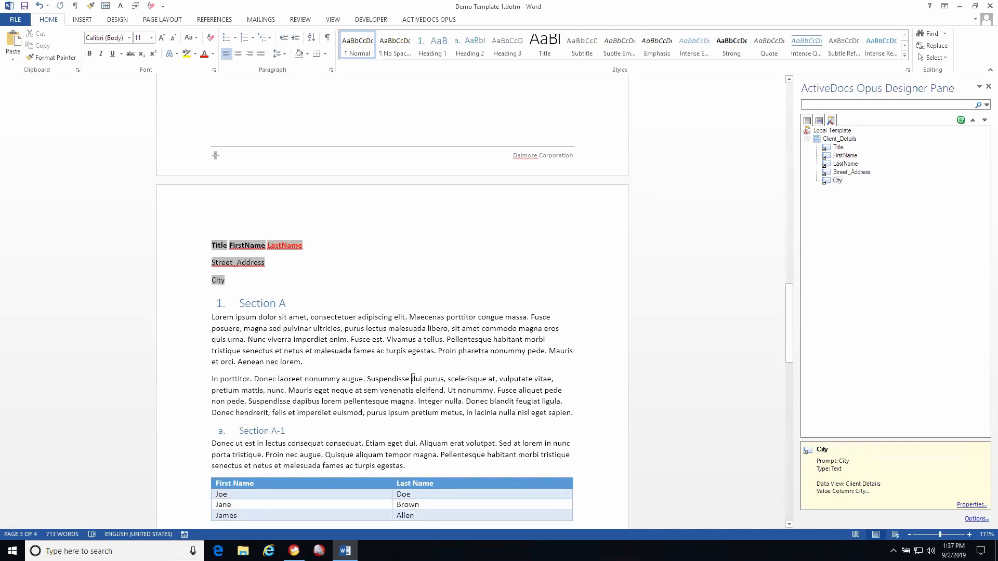
key("ctrl+v")
Paste the copied name fields before "mi" in Section A-2 and before "Vestibulum" in Section B's first paragraph
scroll(383, 333, "down", 10)
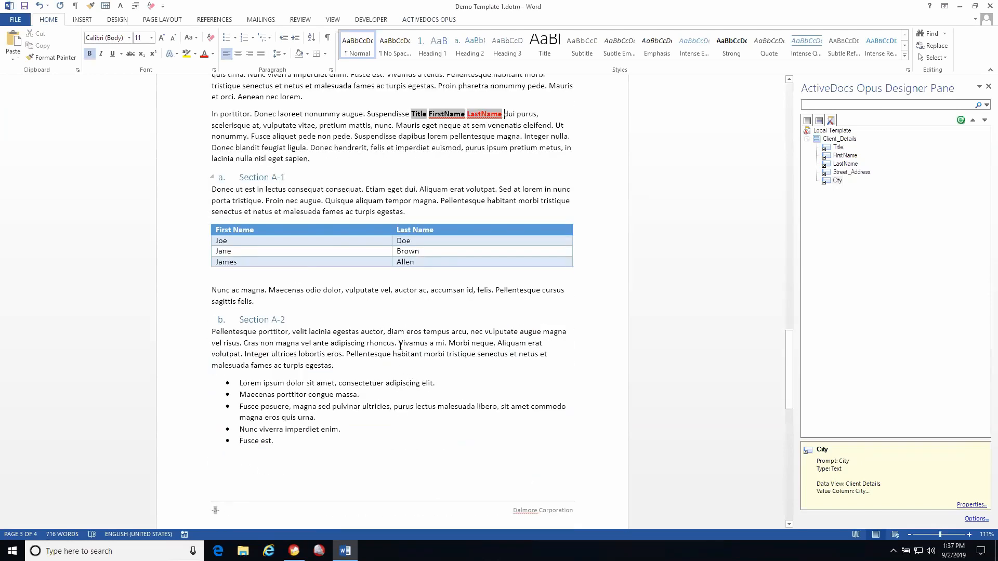
left_click(435, 343)
key("ctrl+v")
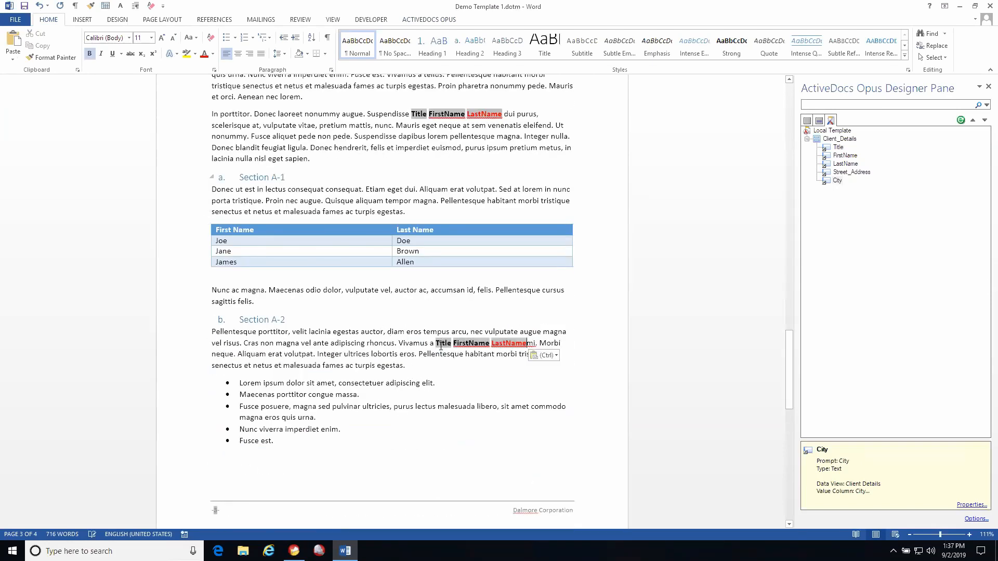
scroll(439, 347, "down", 15)
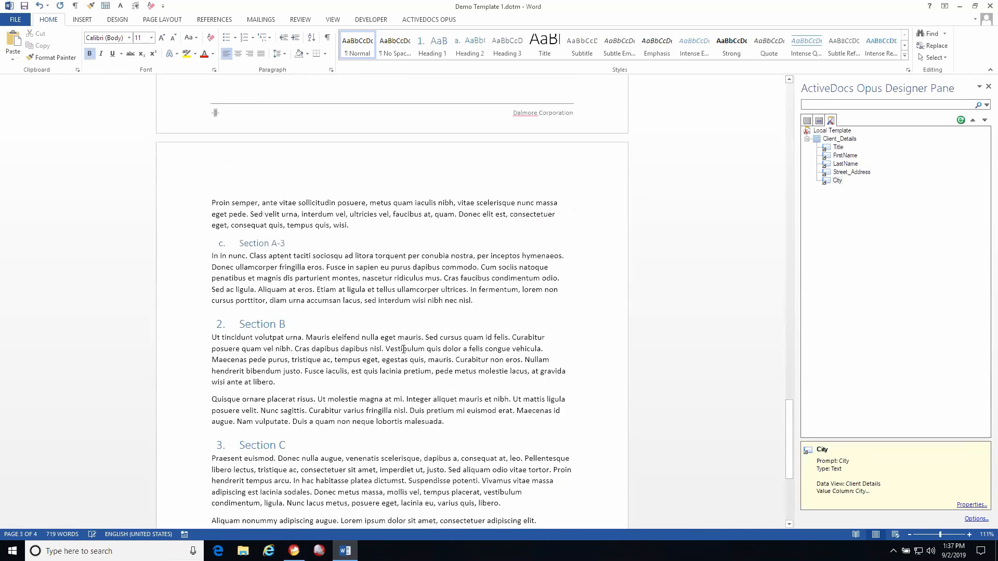
left_click(386, 348)
key("ctrl+v")
Paste the name fields before "imperdiet ut" in Section C's first paragraph and before "sed pulvinar" in its second paragraph
scroll(380, 411, "down", 2)
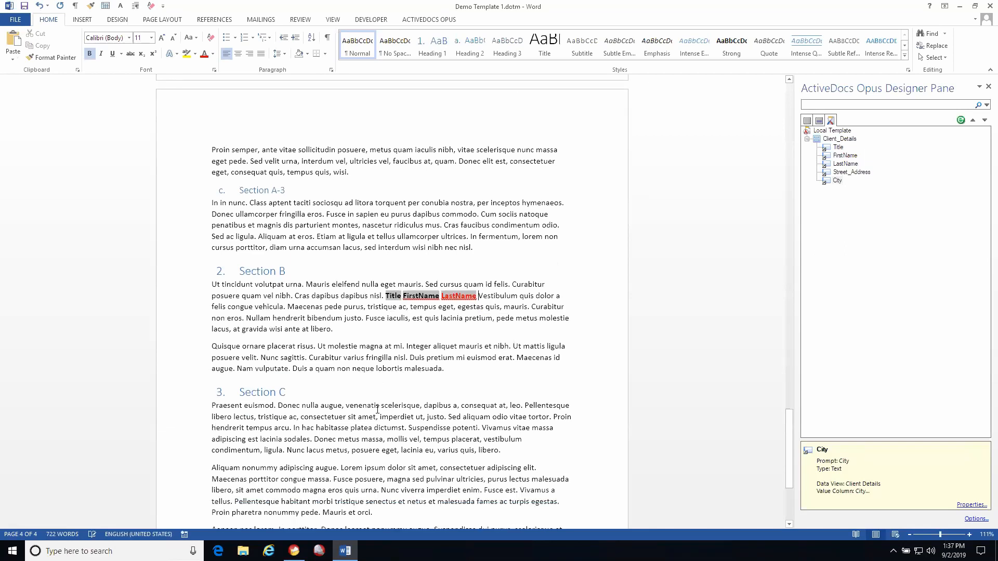
left_click(381, 418)
key("ctrl+v")
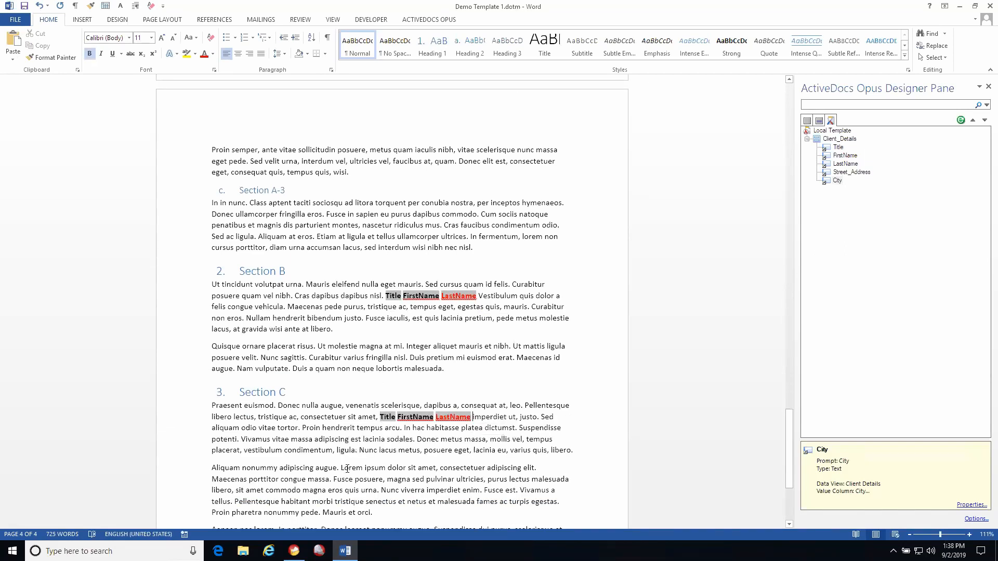
left_click(413, 479)
key("ctrl+v")
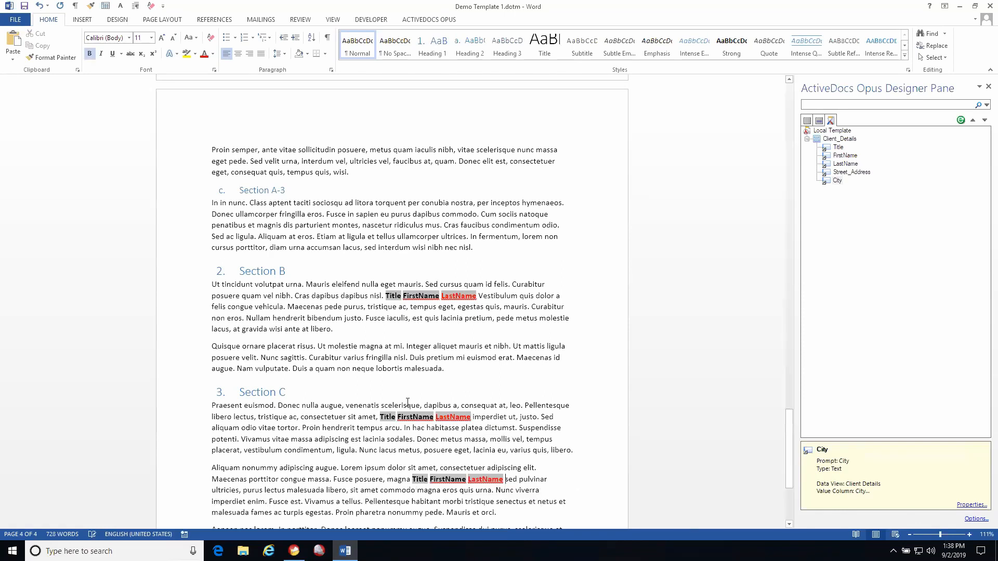
scroll(404, 401, "down", 5)
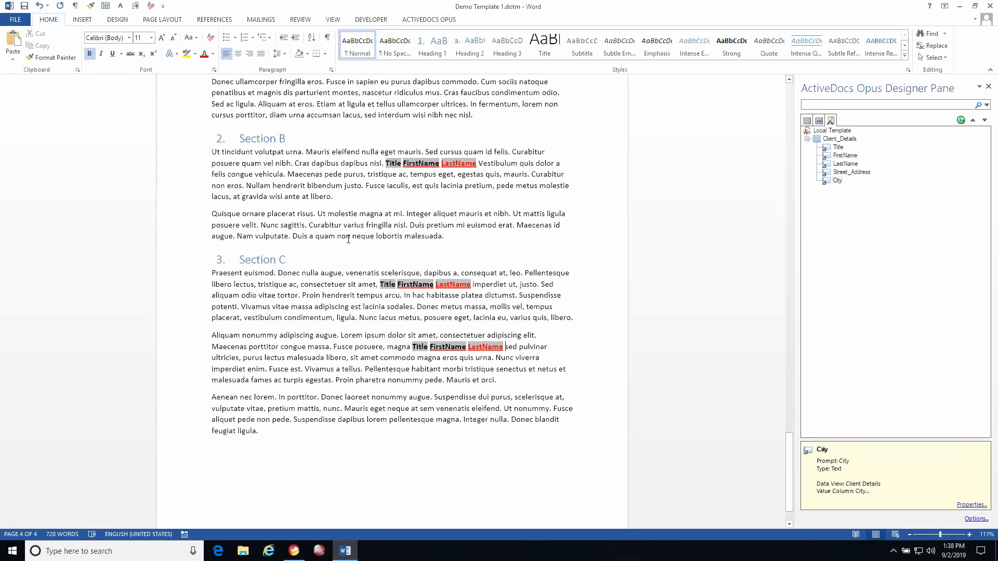
scroll(348, 239, "up", 5)
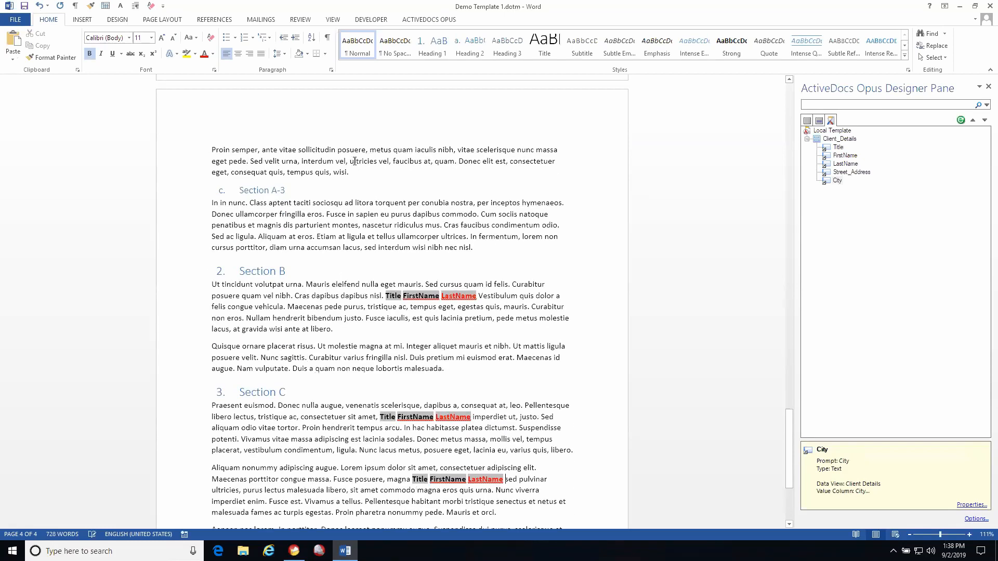
Append "– location-specific" to the Section B heading
left_click(416, 19)
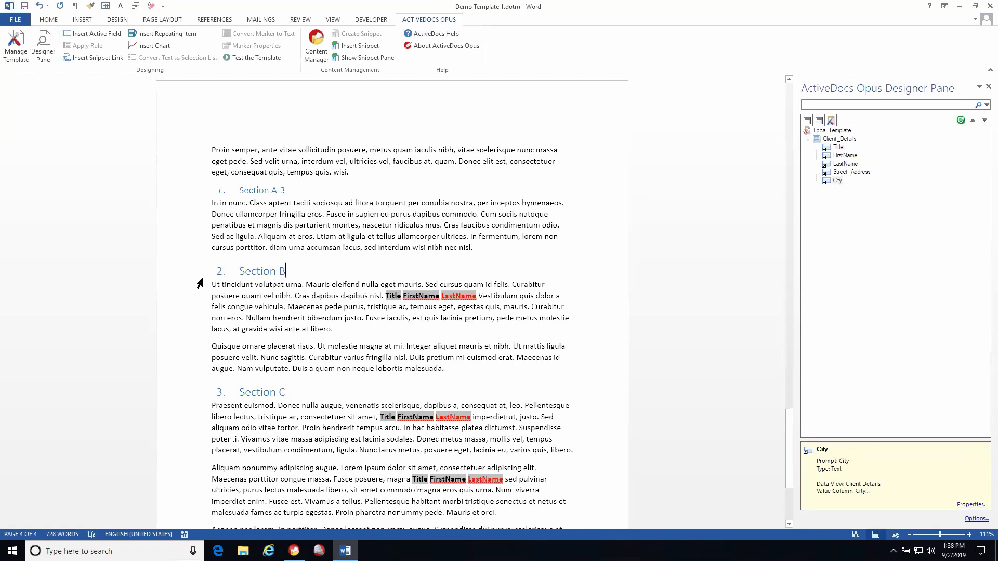
type("v-v")
key("BackSpace")
key("BackSpace")
key("BackSpace")
type("- location-specific")
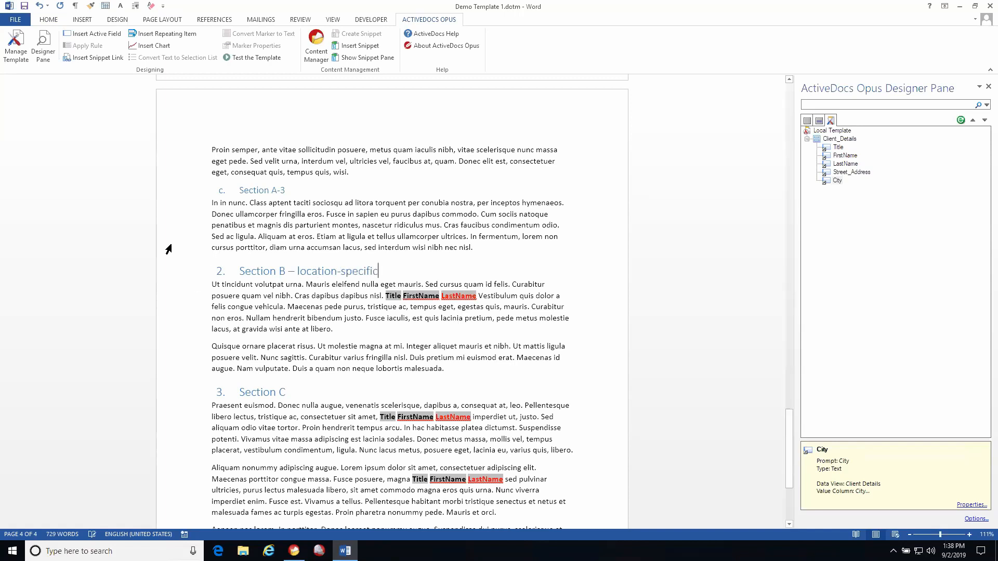
Create a new rule for the Section B heading and its two paragraphs, adding two "Equal to a value" conditions
left_click(176, 278)
left_click_drag(174, 283, 161, 375)
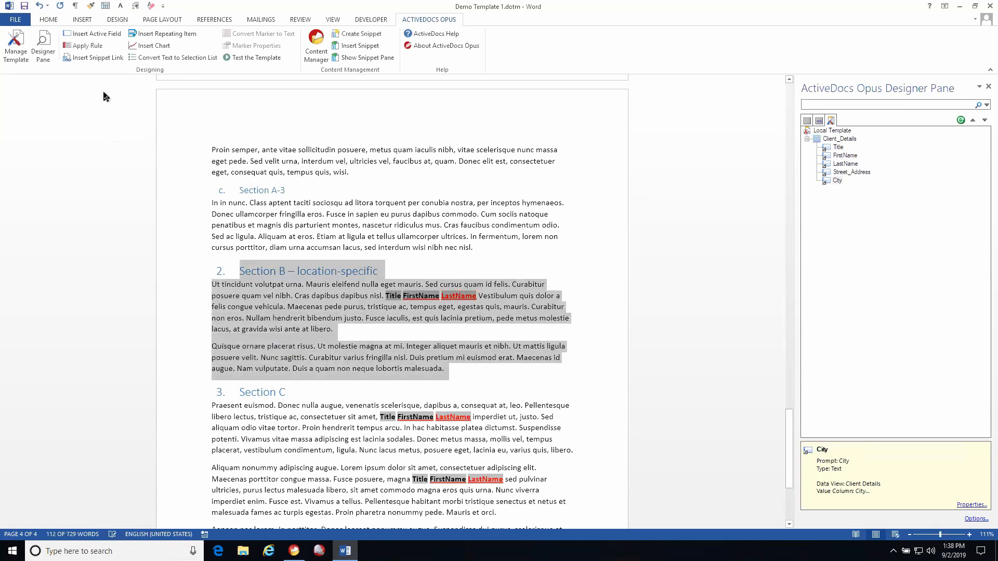
left_click(83, 43)
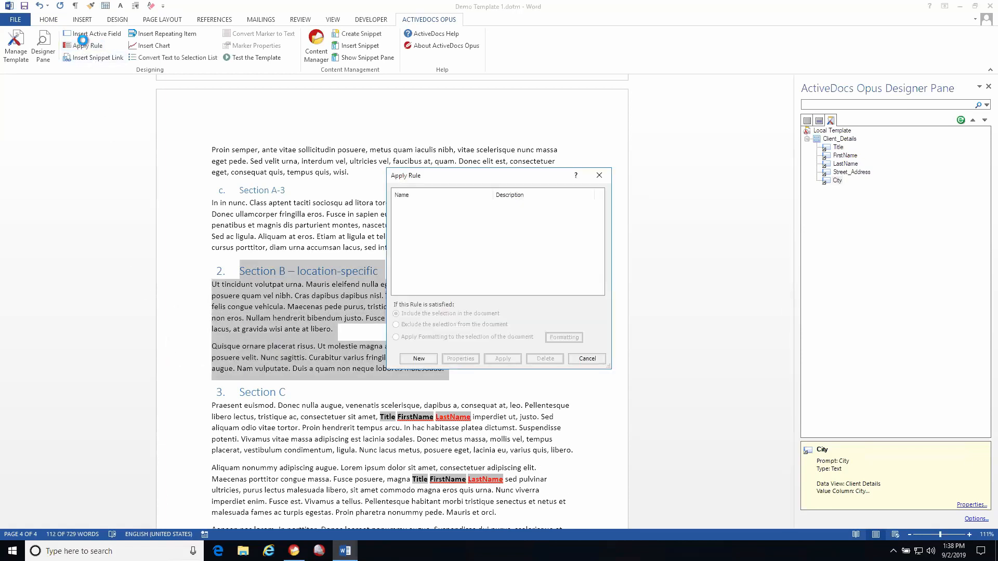
left_click(414, 358)
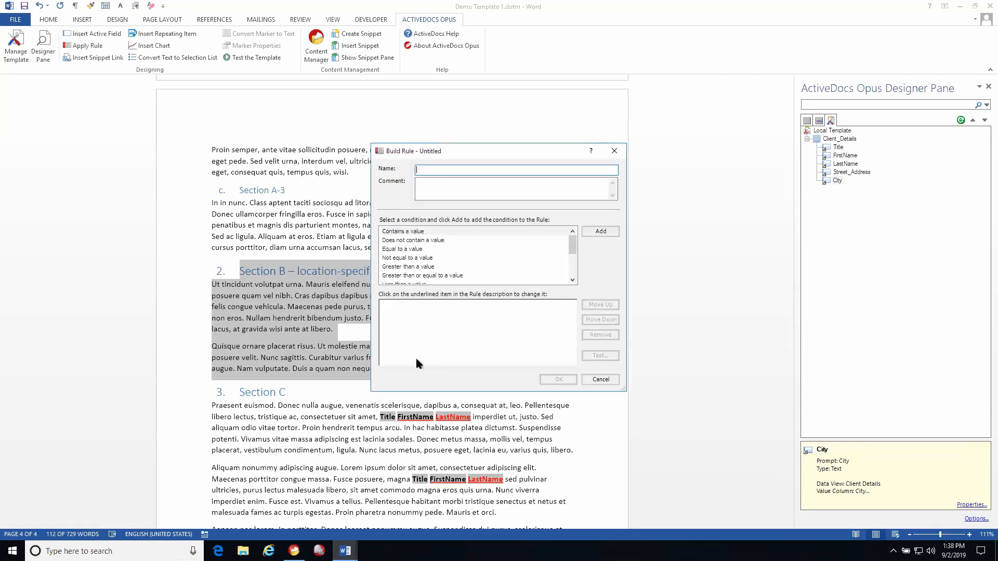
double_click(415, 250)
double_click(415, 249)
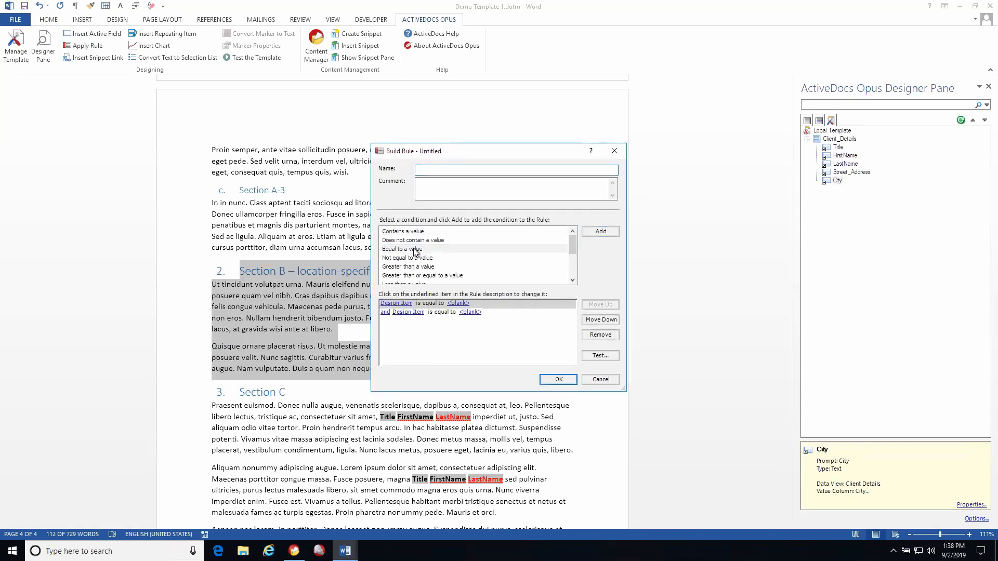
Define the rule's first condition as City is equal to Brisbane QLD
left_click(401, 304)
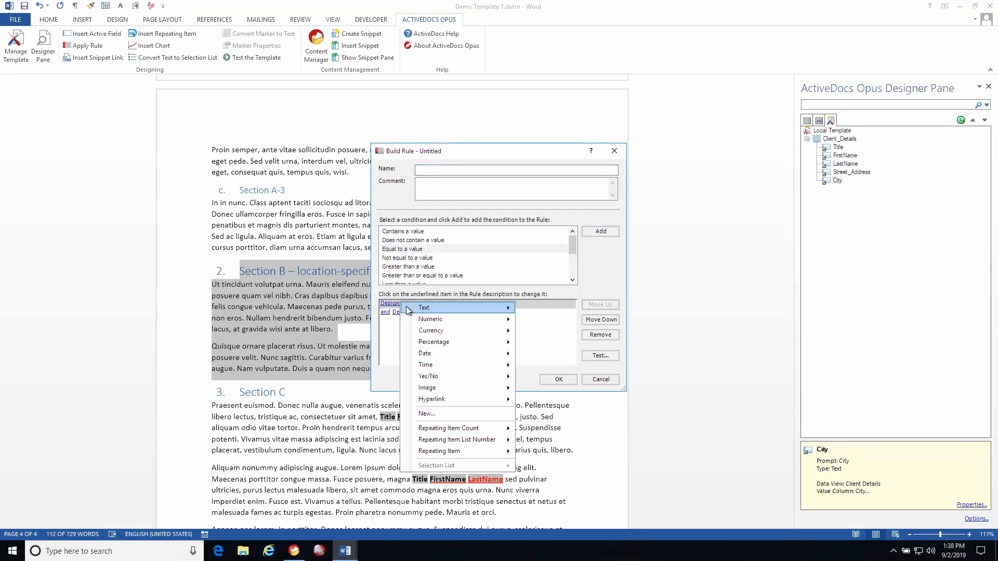
mouse_move(412, 309)
left_click(549, 308)
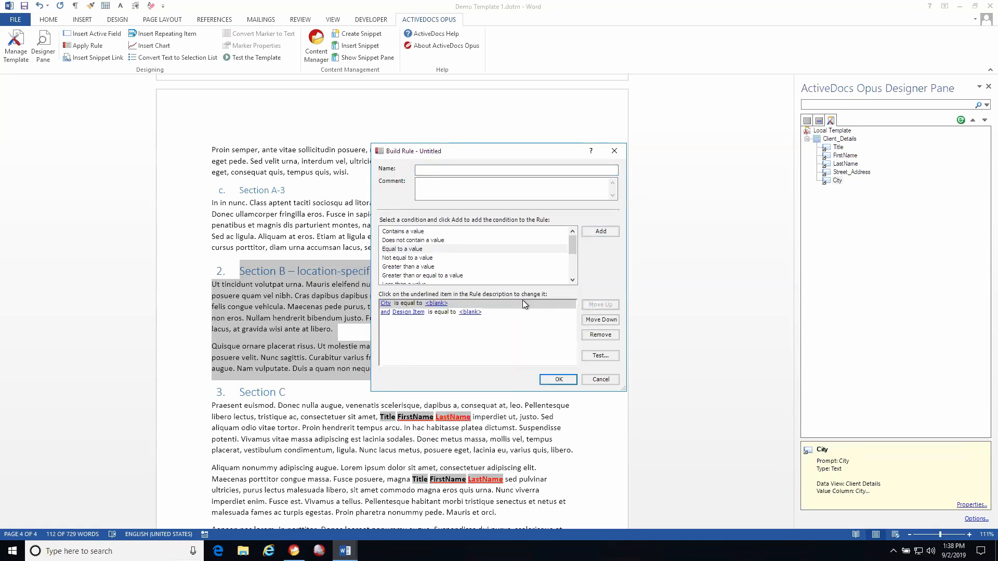
left_click(436, 304)
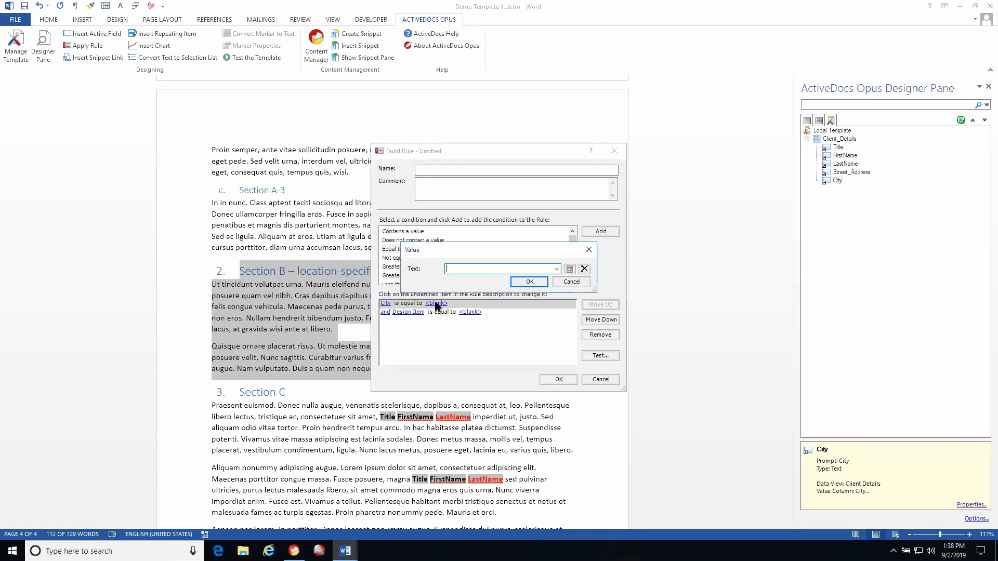
left_click(556, 270)
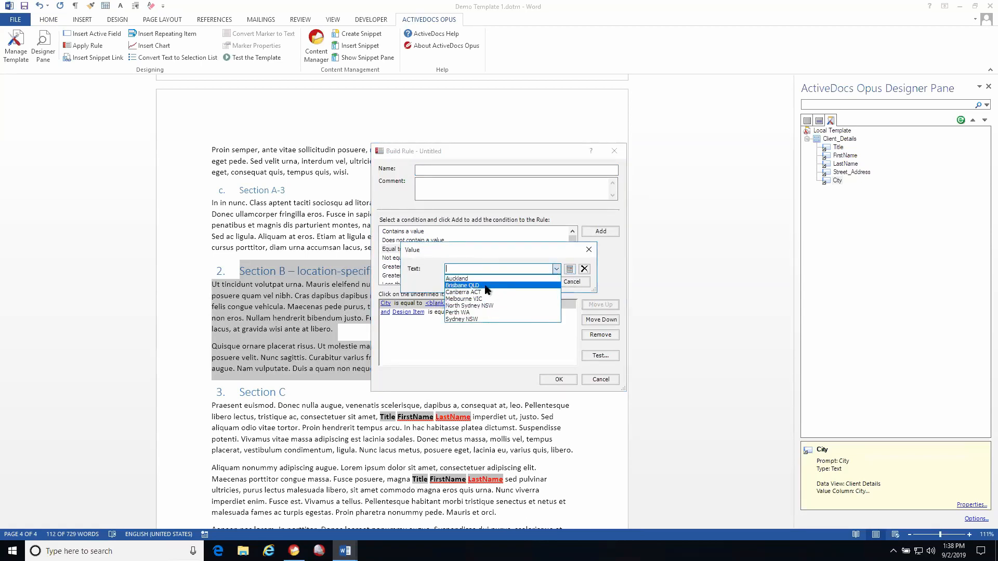
left_click(487, 285)
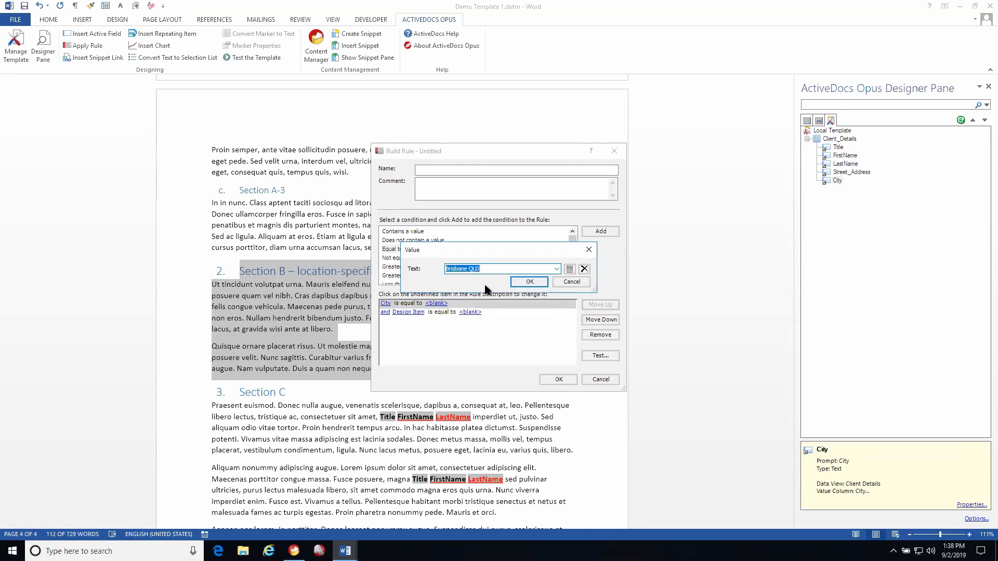
left_click(522, 289)
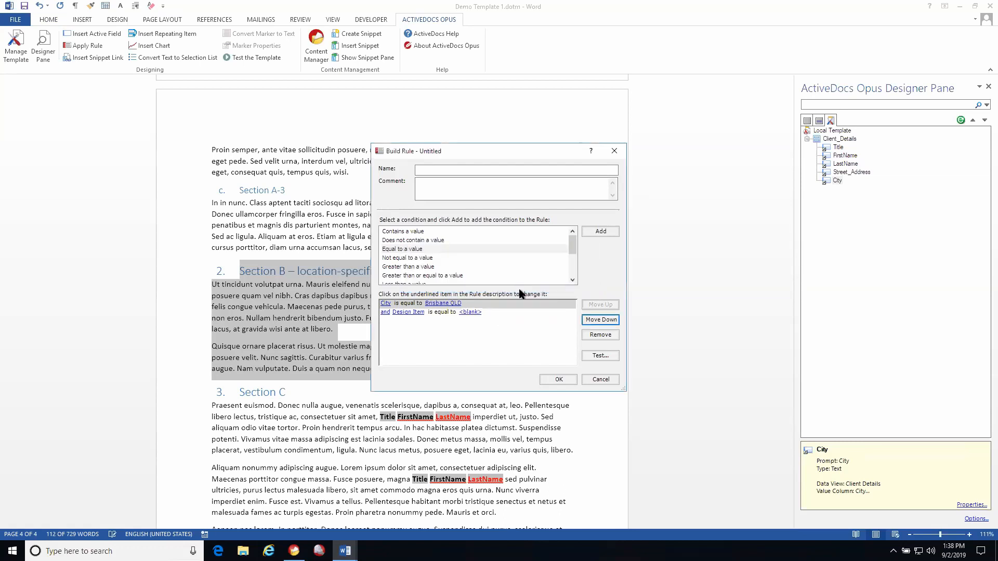
Define the rule's second condition as Title is equal to Mr
left_click(413, 314)
left_click(413, 314)
mouse_move(498, 322)
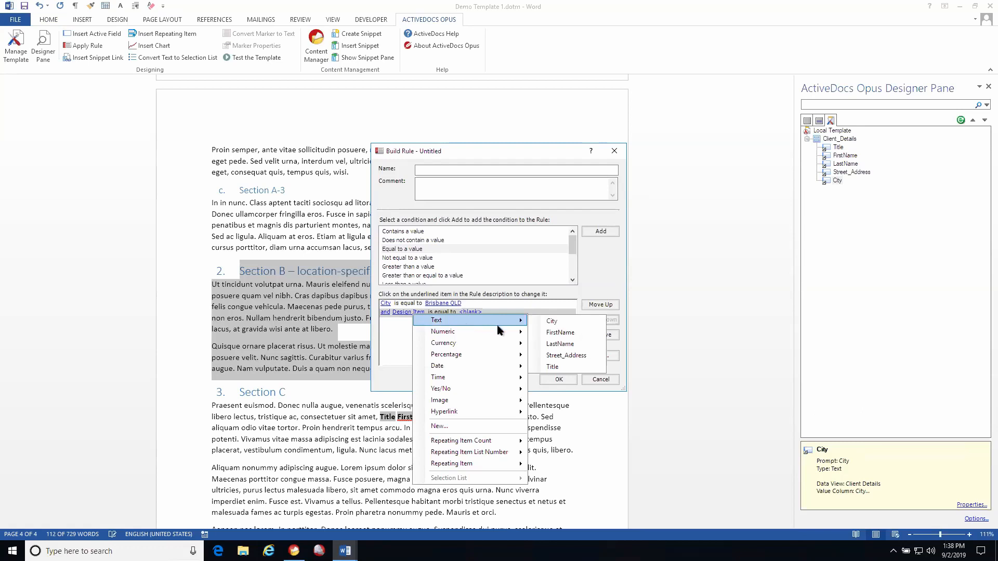
left_click(573, 366)
left_click(447, 312)
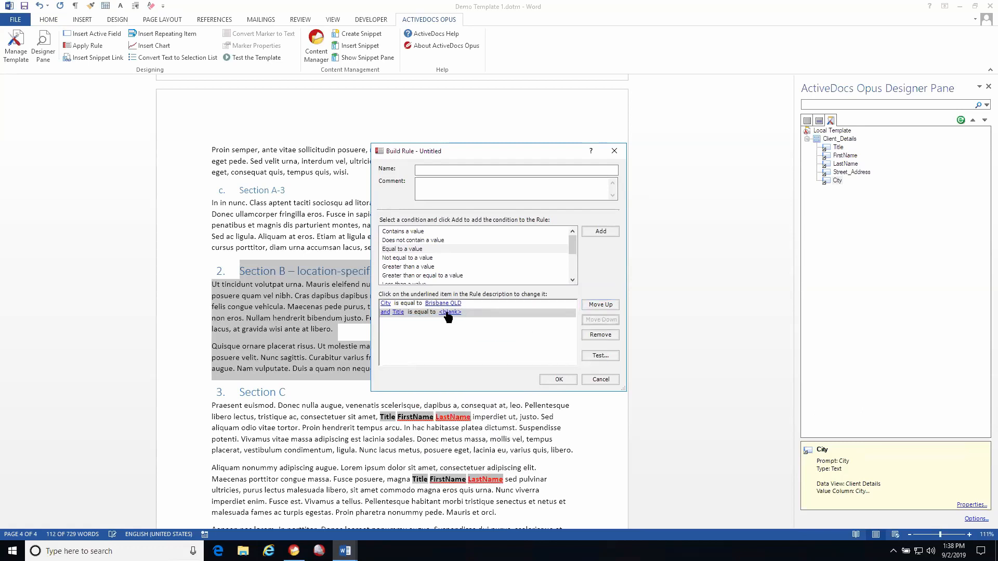
left_click(556, 268)
left_click(504, 283)
left_click(530, 281)
Save the rule with an automatically generated name and apply it to include the Section B selection when the rule is satisfied
left_click(498, 170)
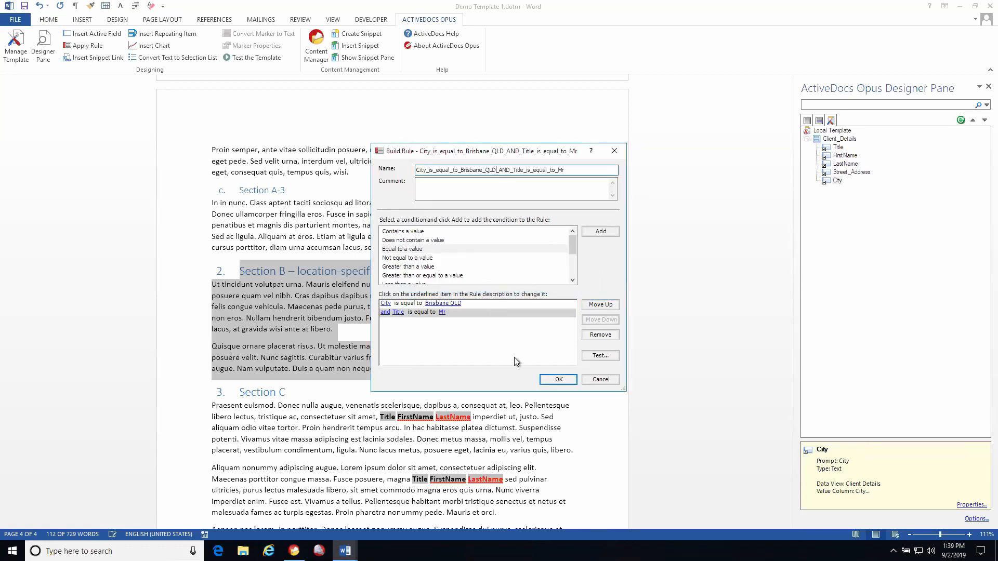
left_click(555, 380)
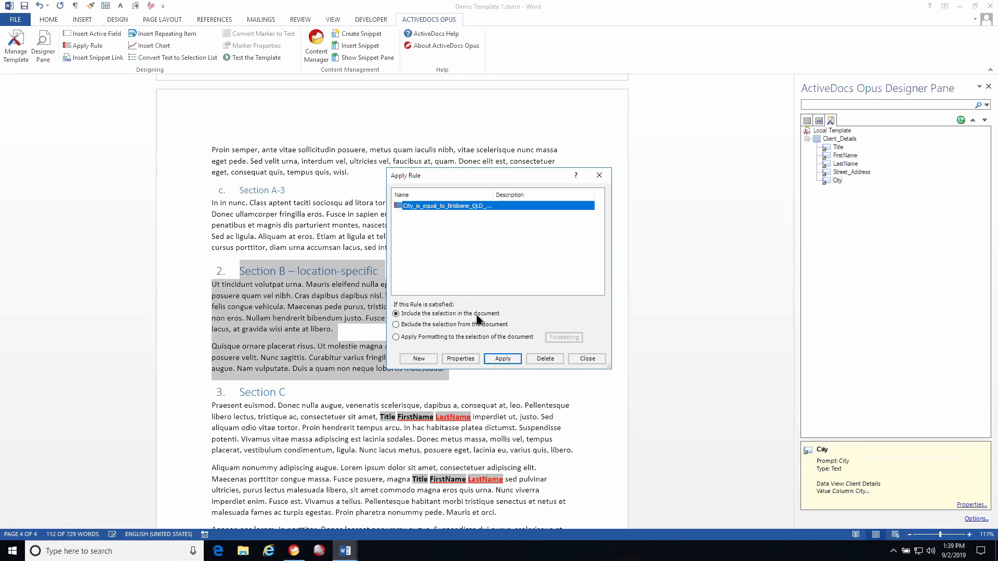
left_click(503, 359)
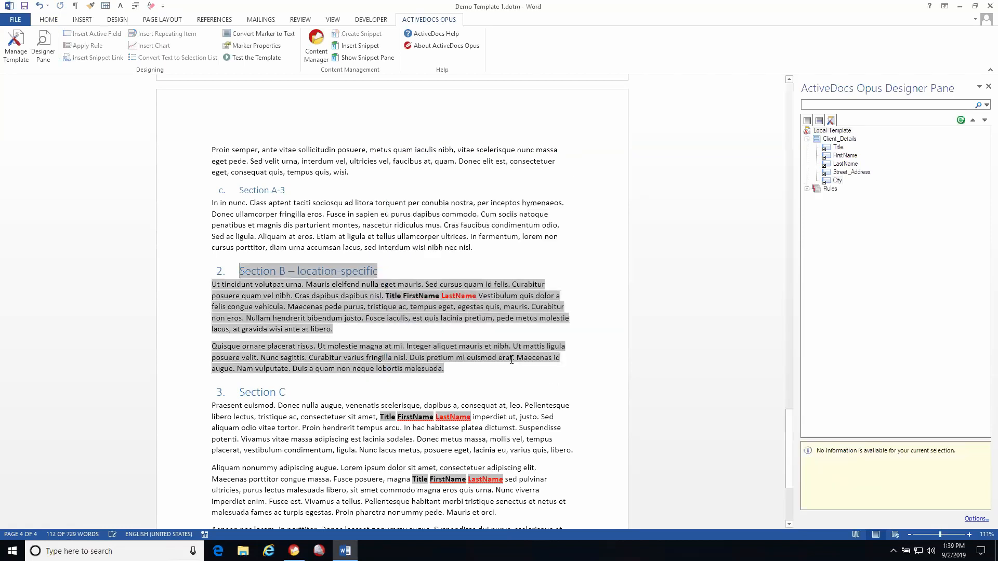
scroll(363, 399, "down", 3)
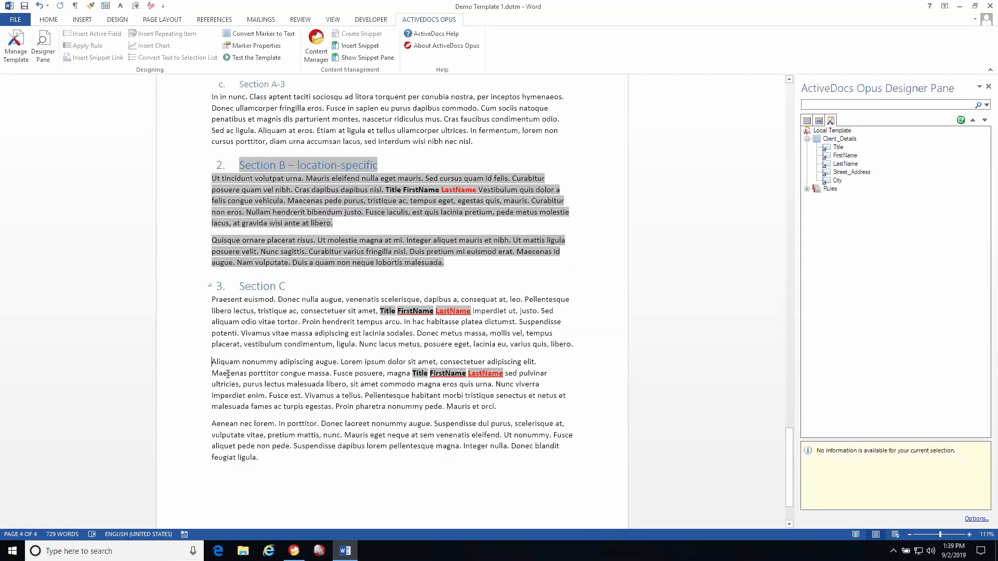
Insert the bold label "Location-specific:" at the start of Section C's second paragraph
type("Loct")
key("BackSpace")
type("ation-spec")
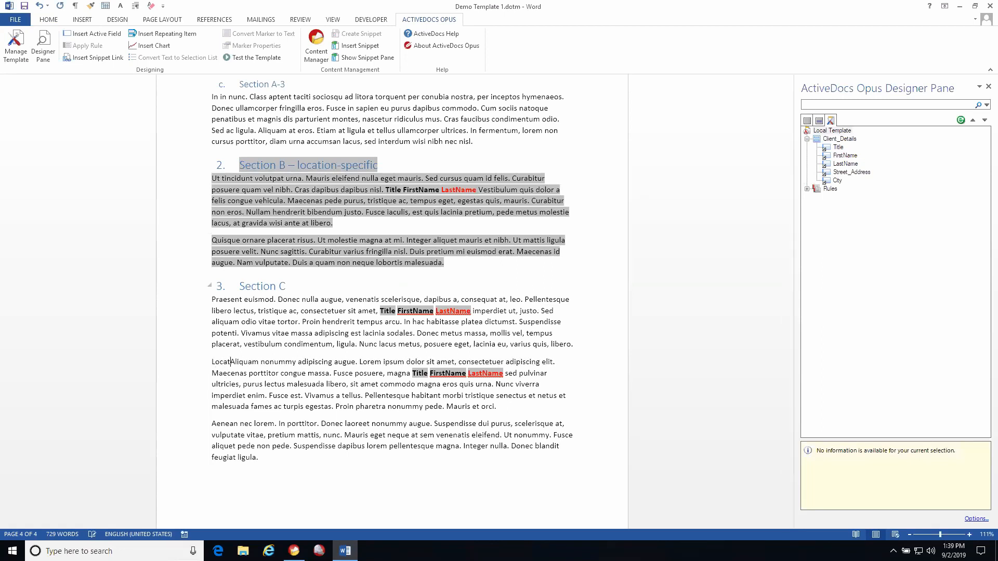
type("ific:")
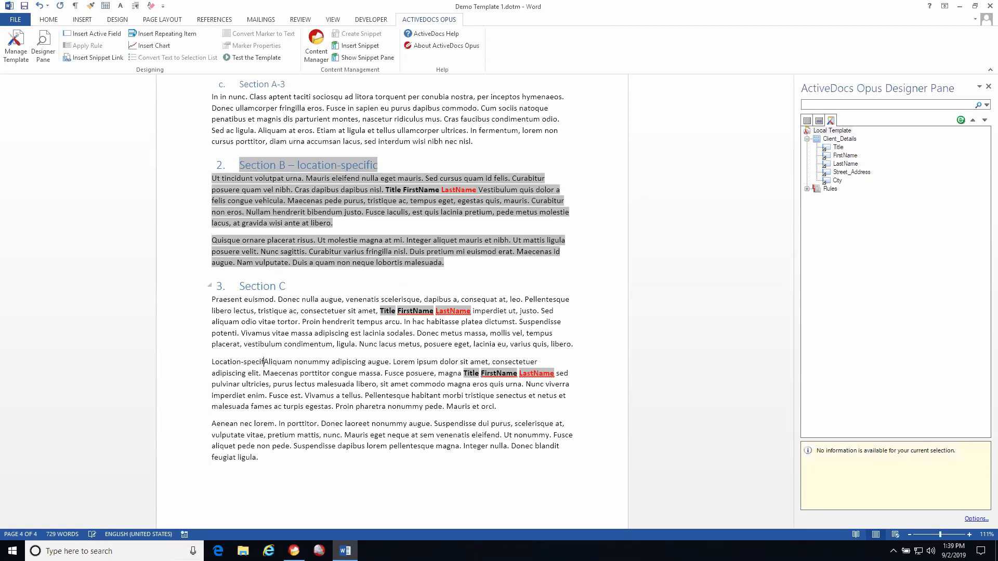
key("shift+Home")
key("ctrl+b")
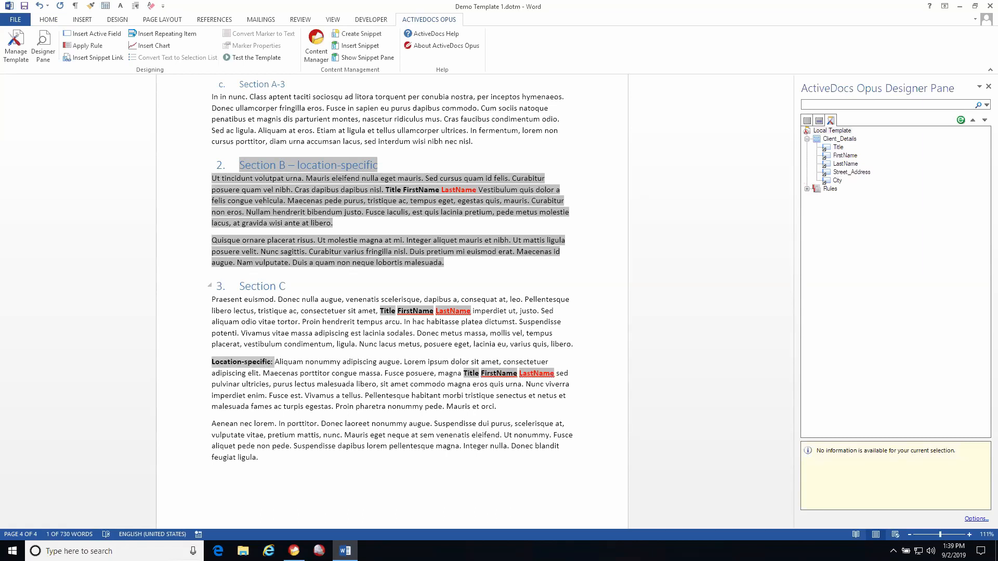
Apply the existing Brisbane QLD and Mr rule to the "Location-specific:" paragraph, including the selection when the rule is satisfied
double_click(188, 391)
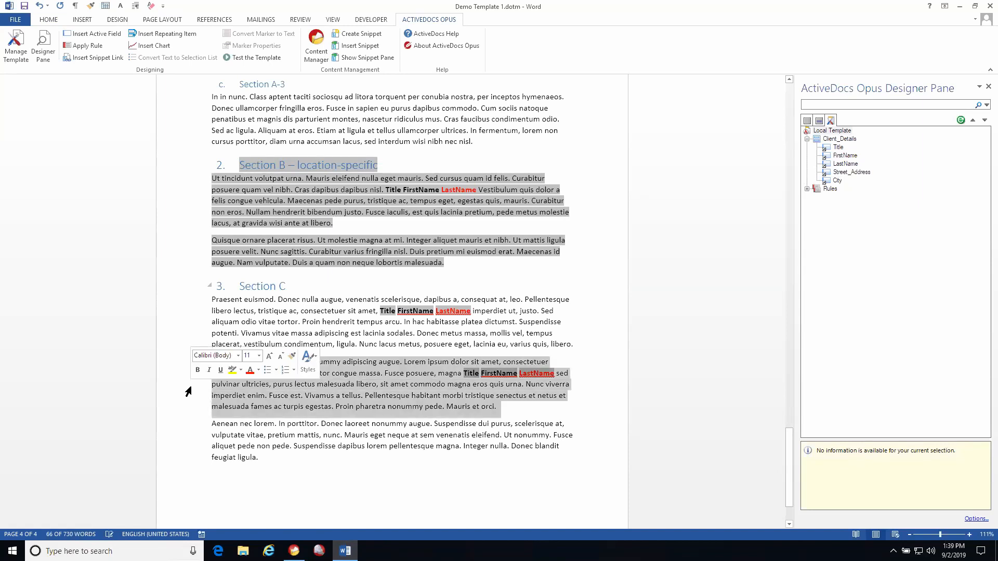
left_click(87, 45)
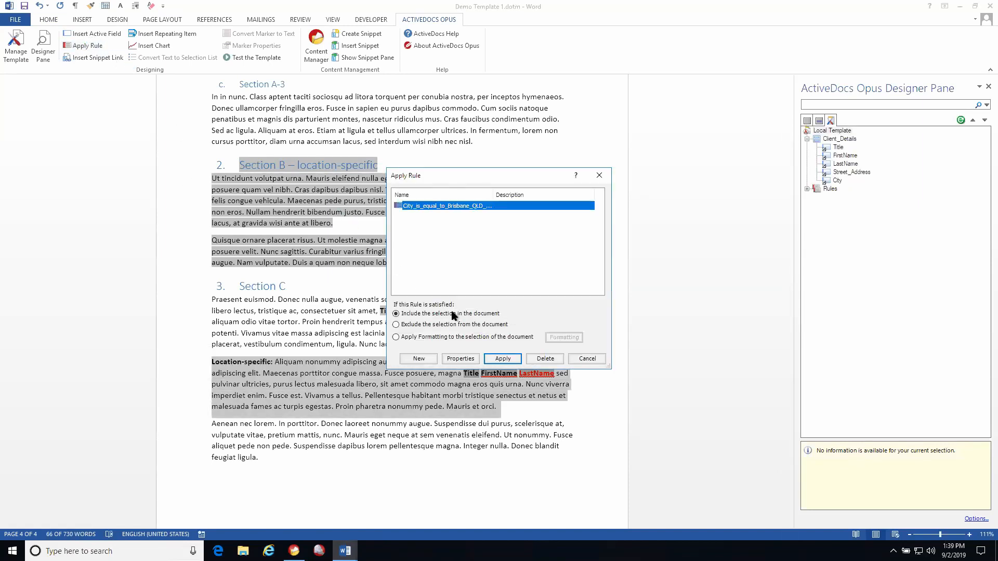
left_click(500, 359)
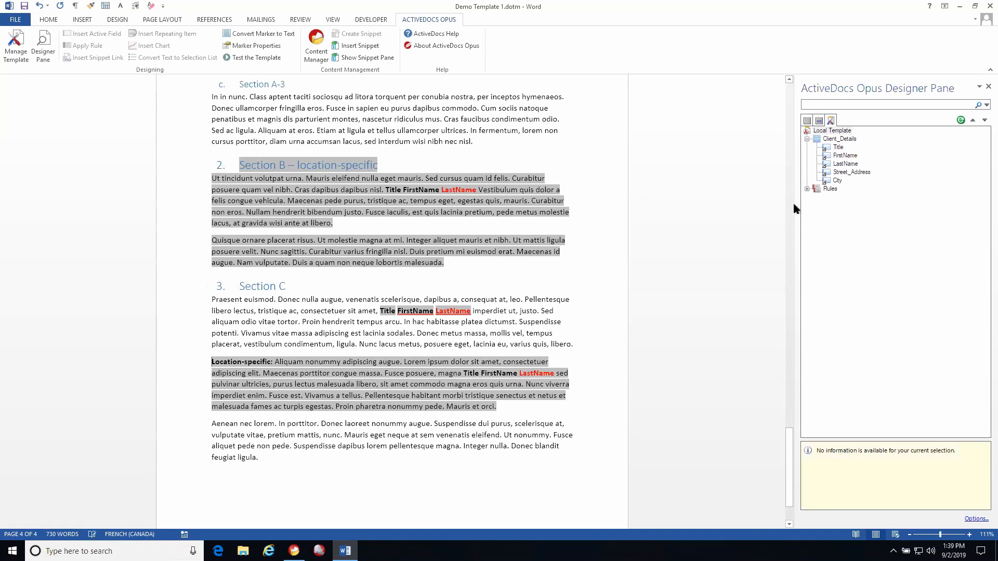
Open the existing rule's properties, clear its name and change the City condition's value to Auckland
left_click(807, 188)
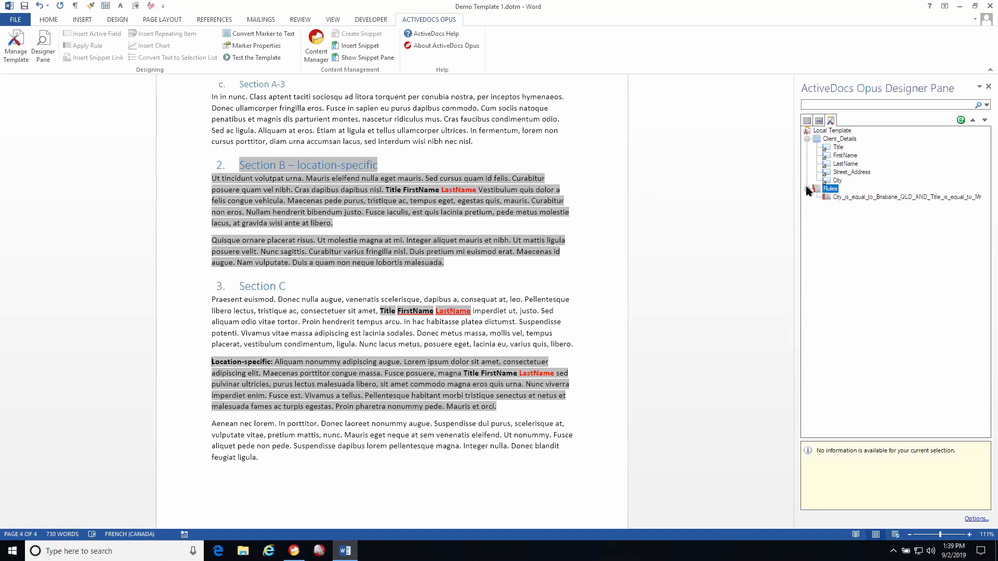
right_click(871, 199)
left_click(886, 205)
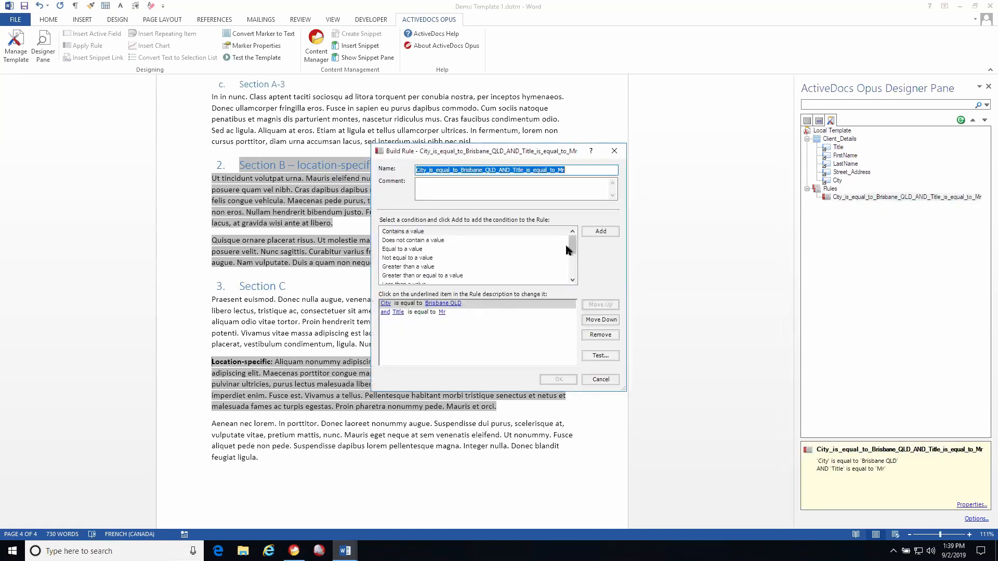
key("BackSpace")
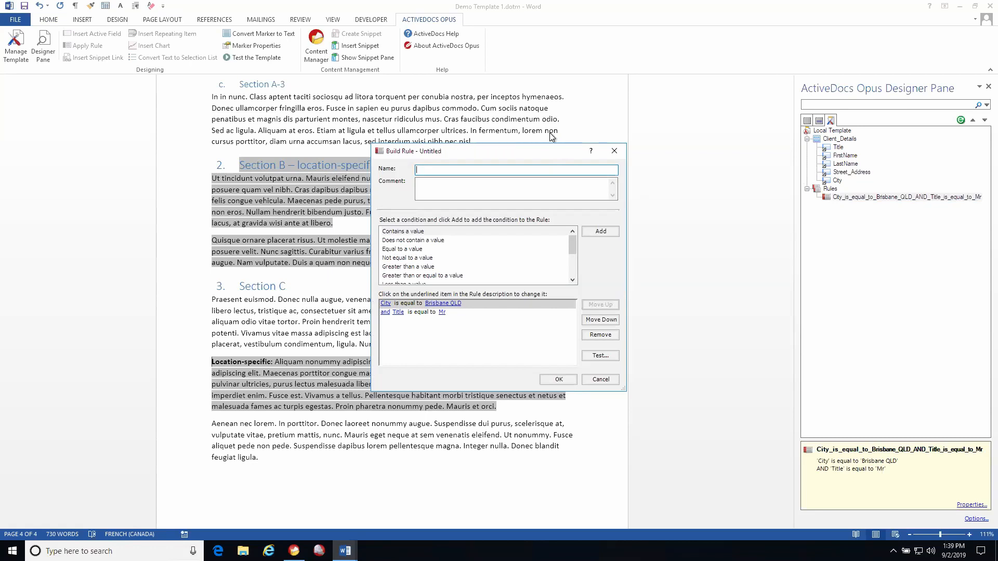
left_click(457, 306)
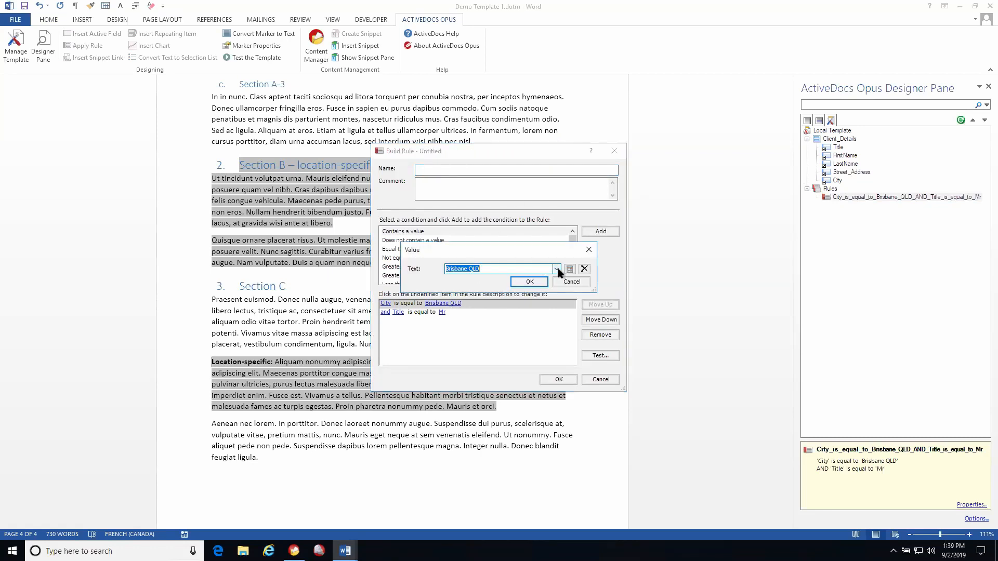
left_click(556, 269)
left_click(513, 281)
left_click(529, 284)
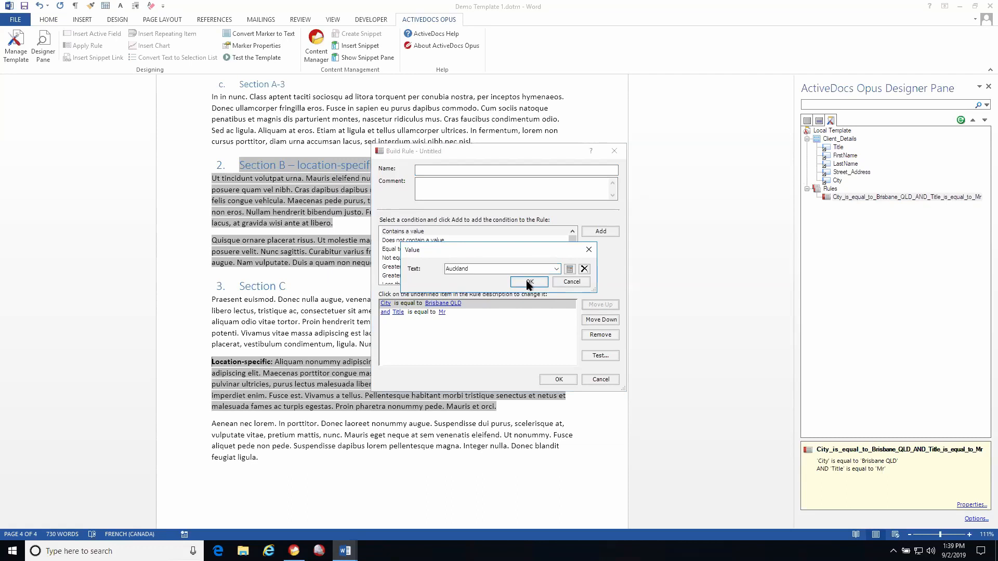
Remove the Title condition from the rule and save it with an automatically generated name
left_click(473, 312)
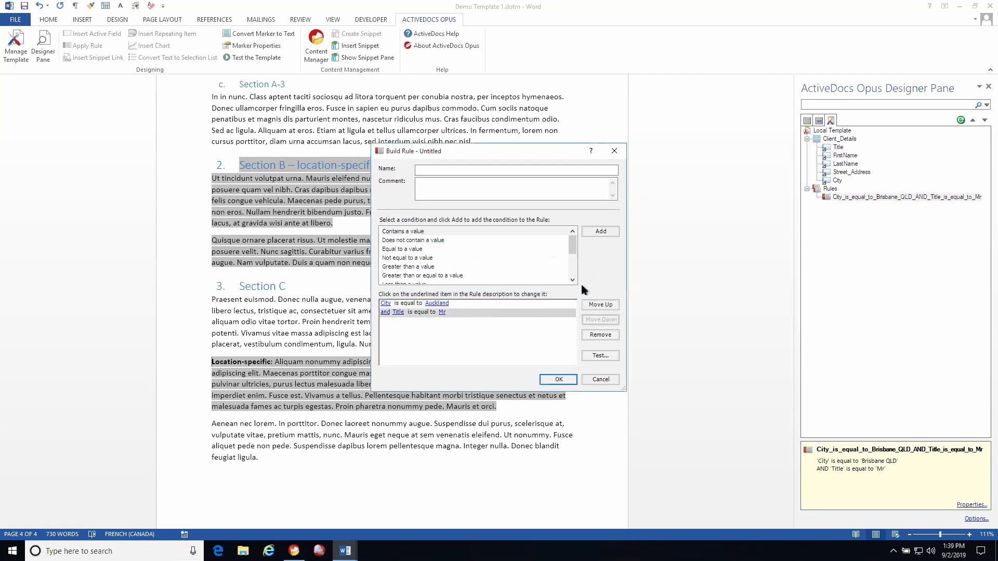
left_click(598, 335)
left_click(487, 171)
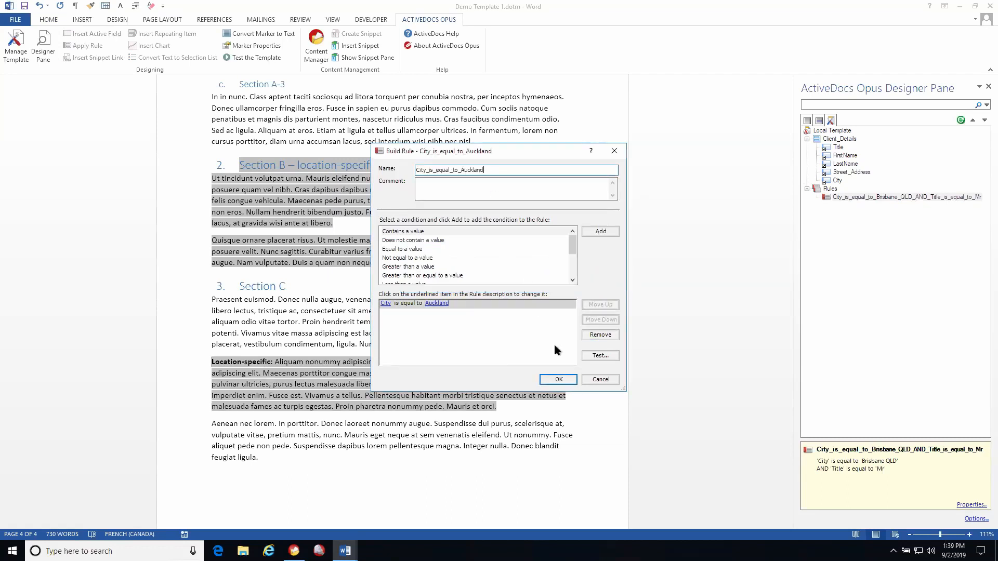
left_click(559, 380)
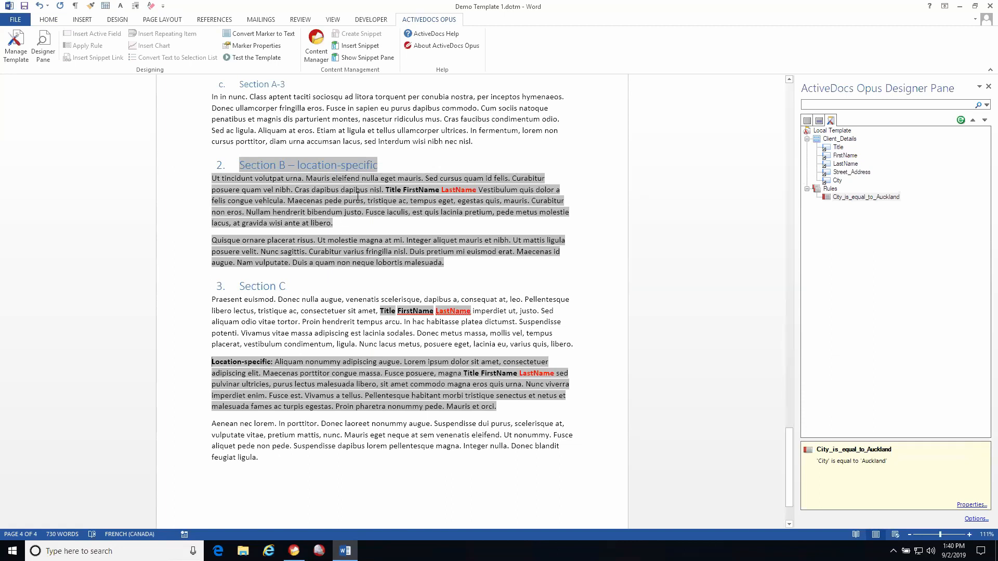
Select the date on the contract's cover page and create a new active field group named Document Details
scroll(357, 195, "up", 10)
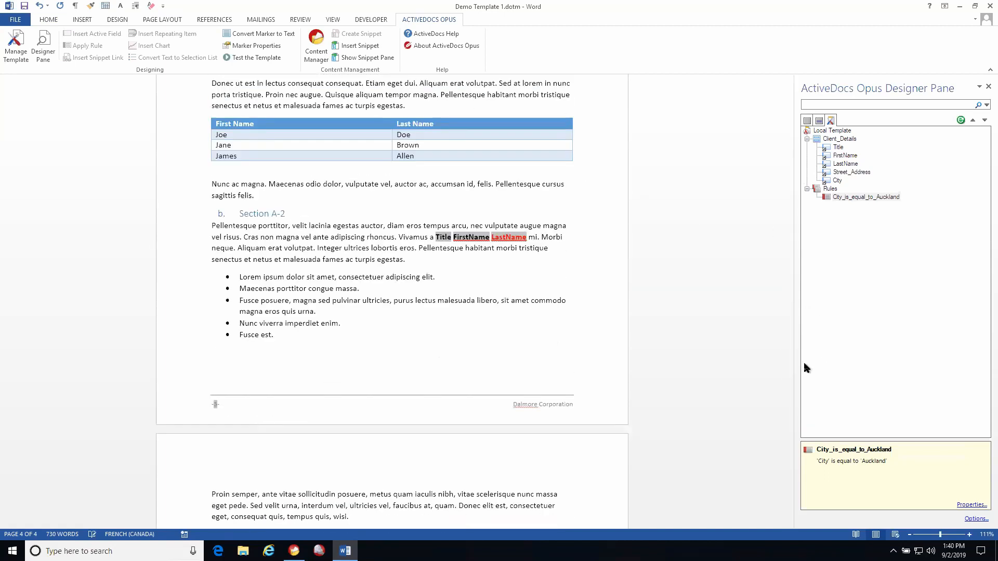
left_click_drag(784, 383, 783, 142)
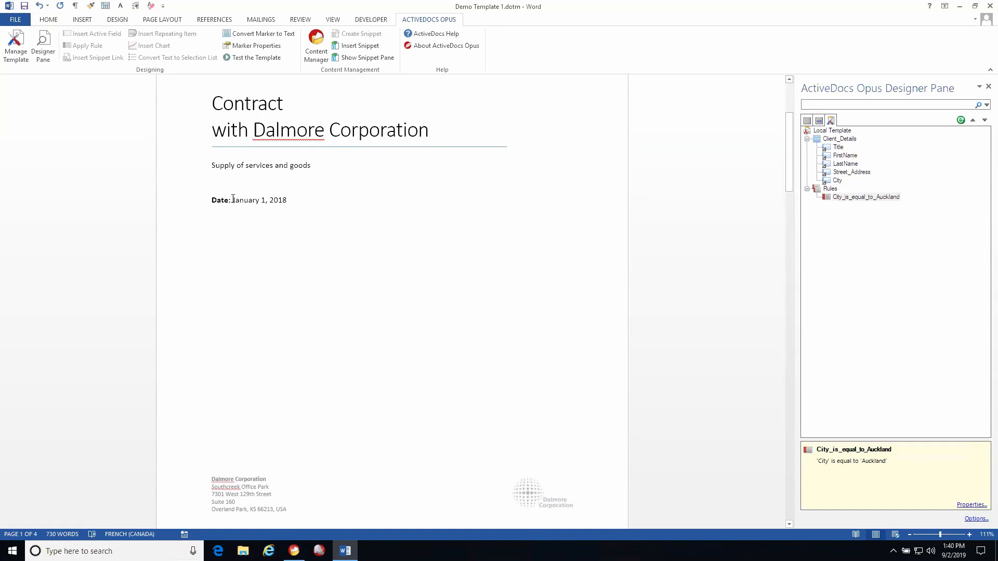
left_click_drag(238, 195, 296, 203)
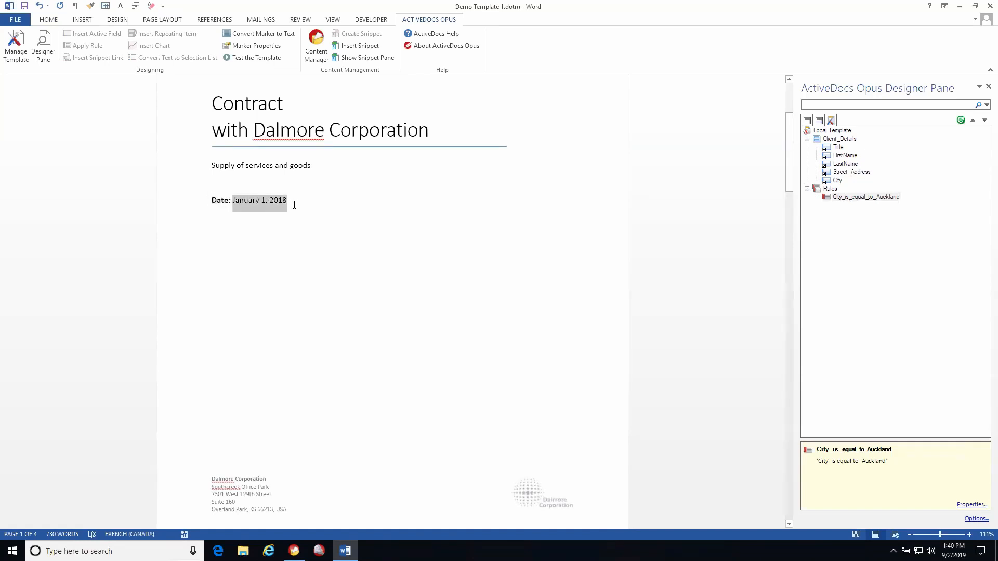
left_click(13, 47)
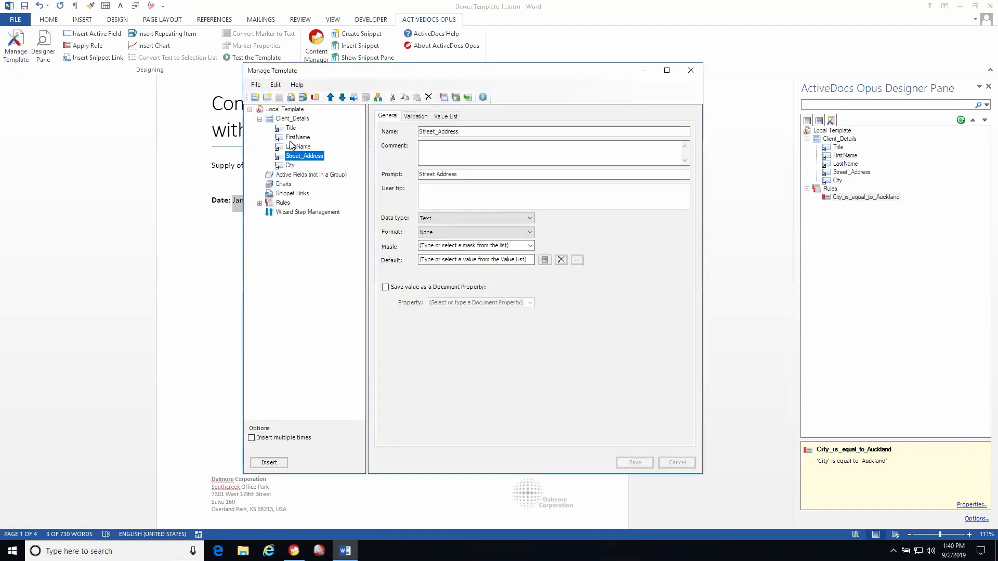
left_click(255, 97)
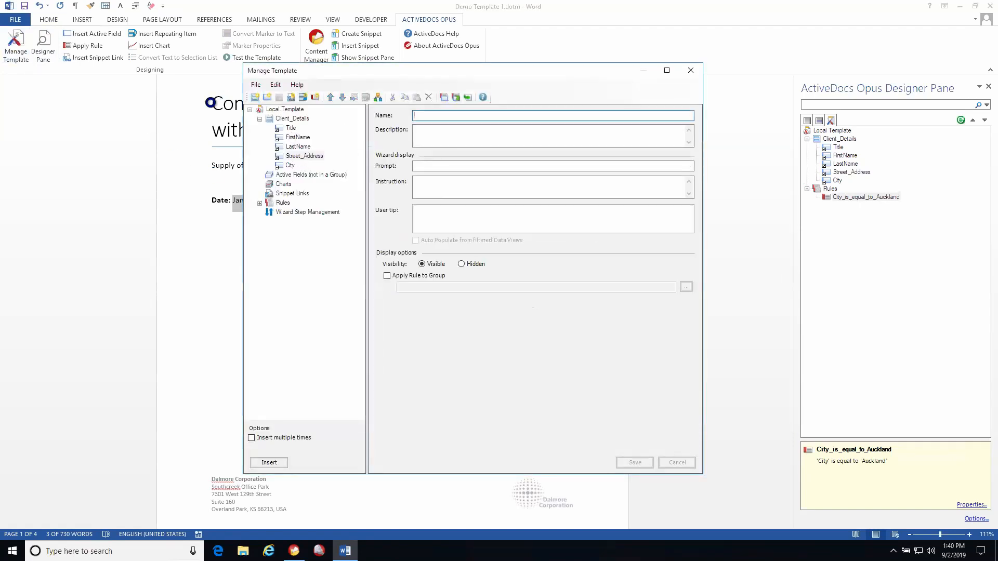
type("Document Details")
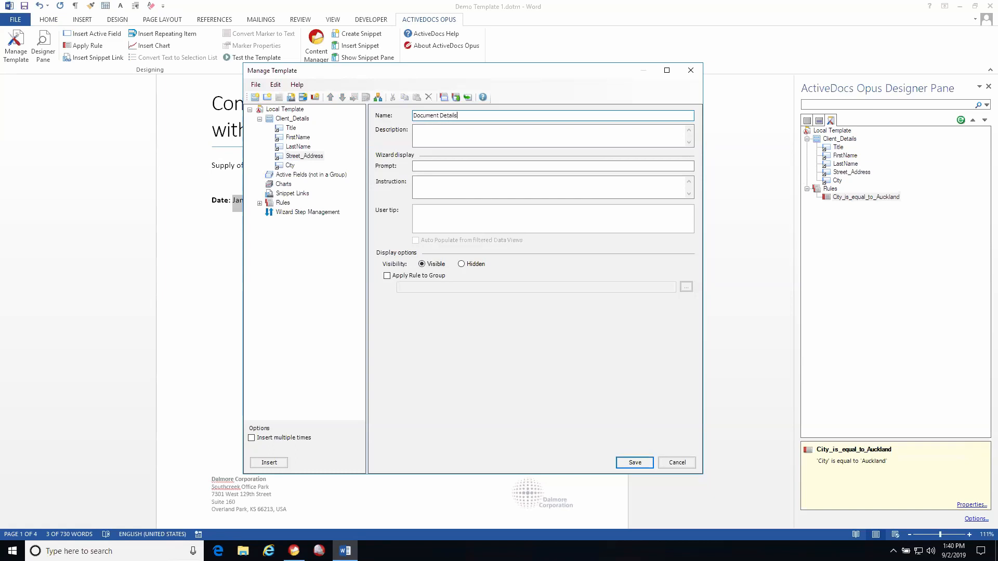
key("Tab")
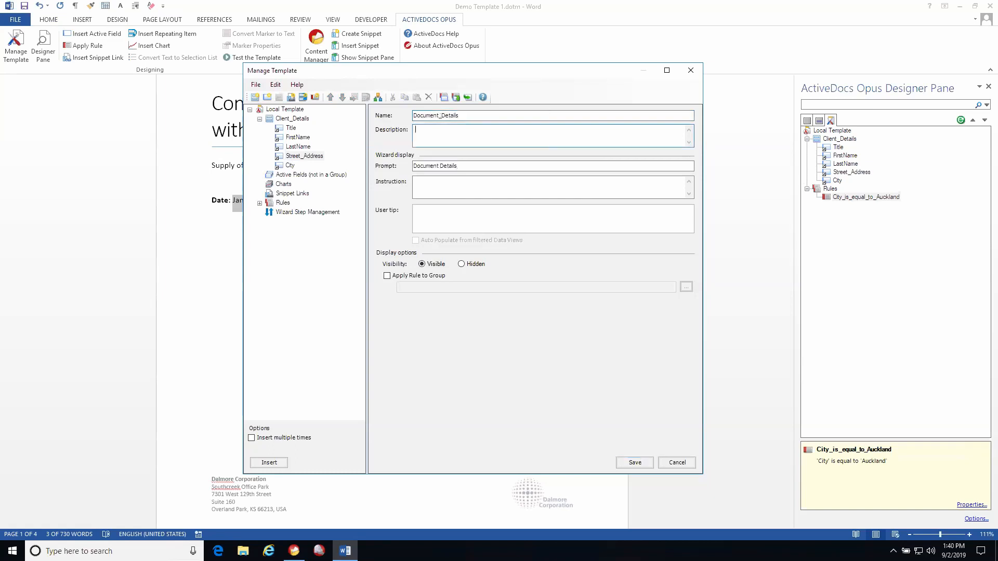
left_click(629, 465)
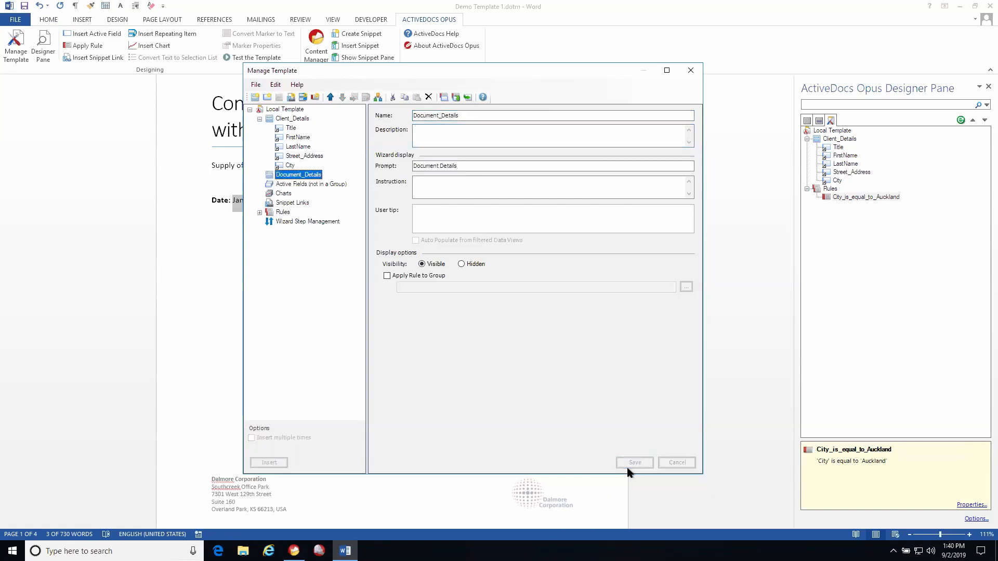
Add a Document Date active field to the Document_Details group, with data type Date and format MMMM d, yyyy
left_click(260, 97)
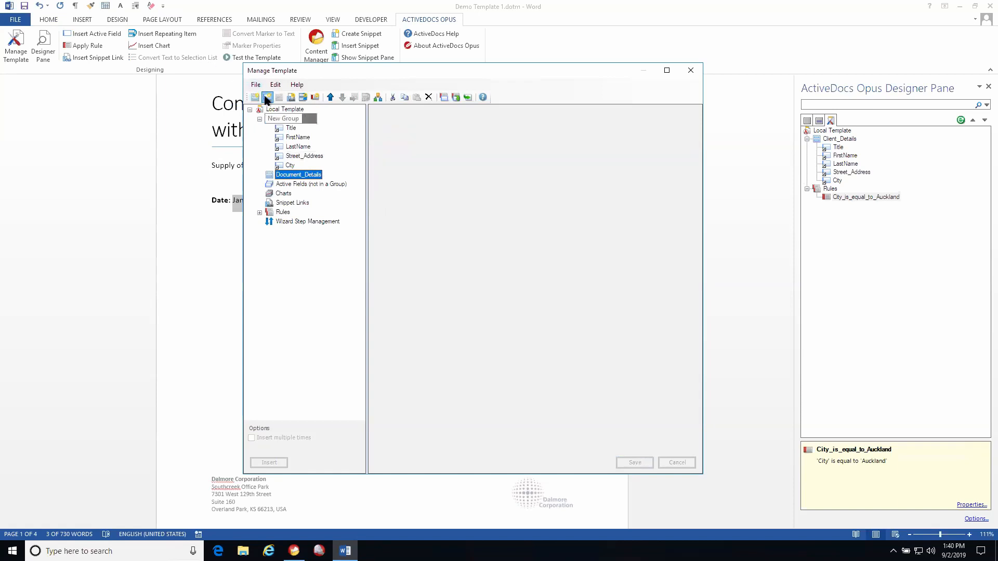
type("D")
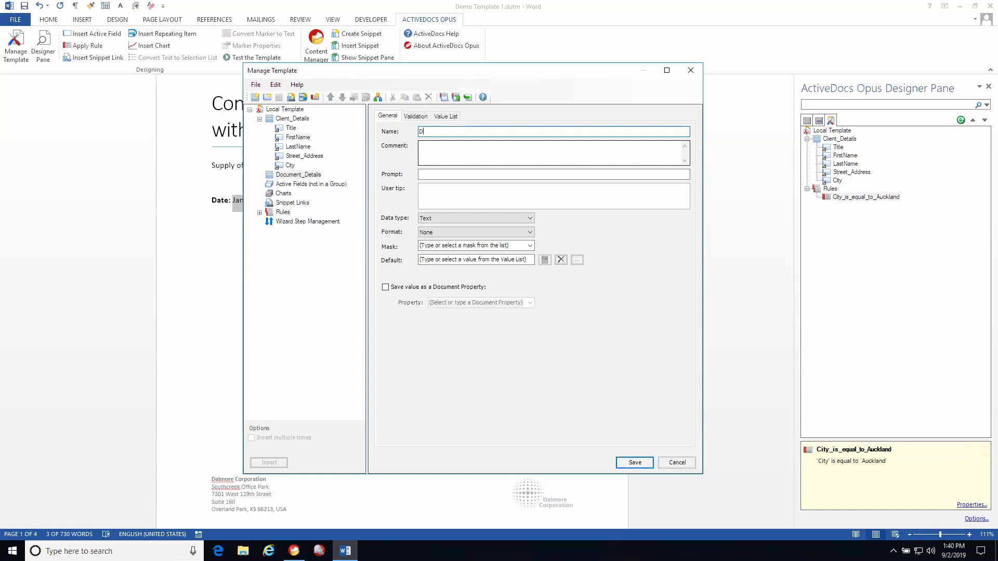
type("Ocumment Date")
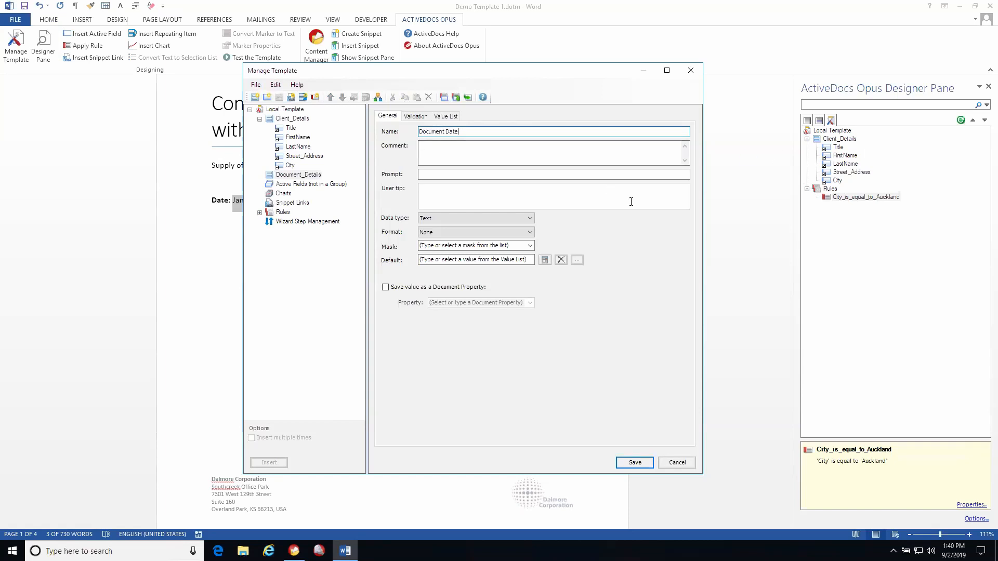
left_click(488, 216)
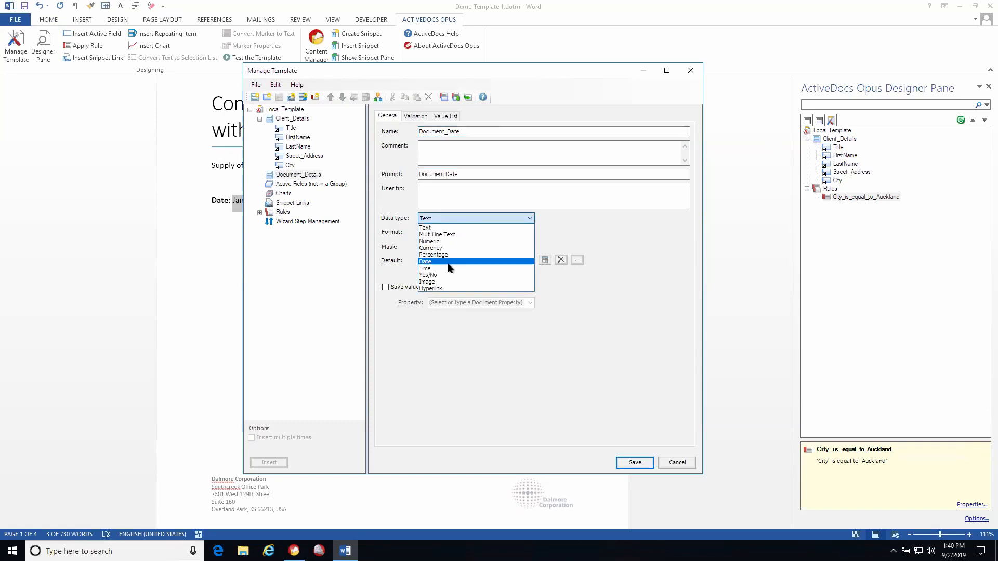
left_click(464, 258)
left_click(529, 233)
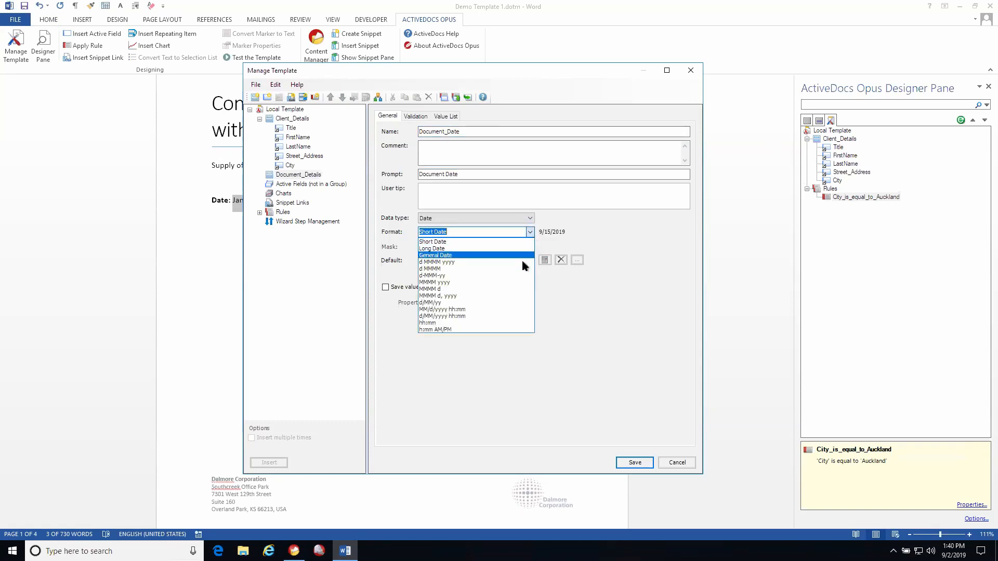
left_click(496, 296)
Set the Document_Date field's default value to a date calculation that returns Today
left_click(544, 260)
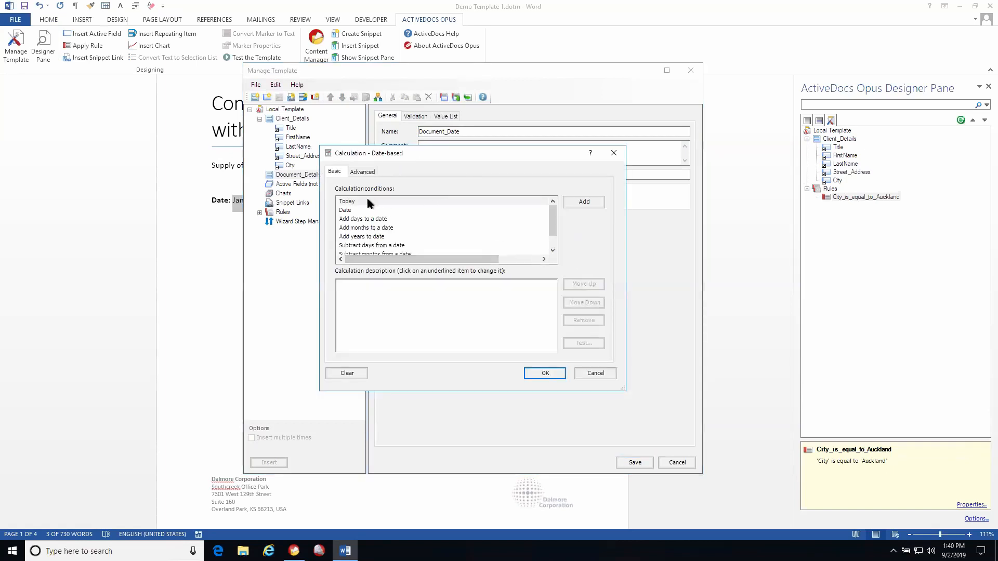
double_click(366, 201)
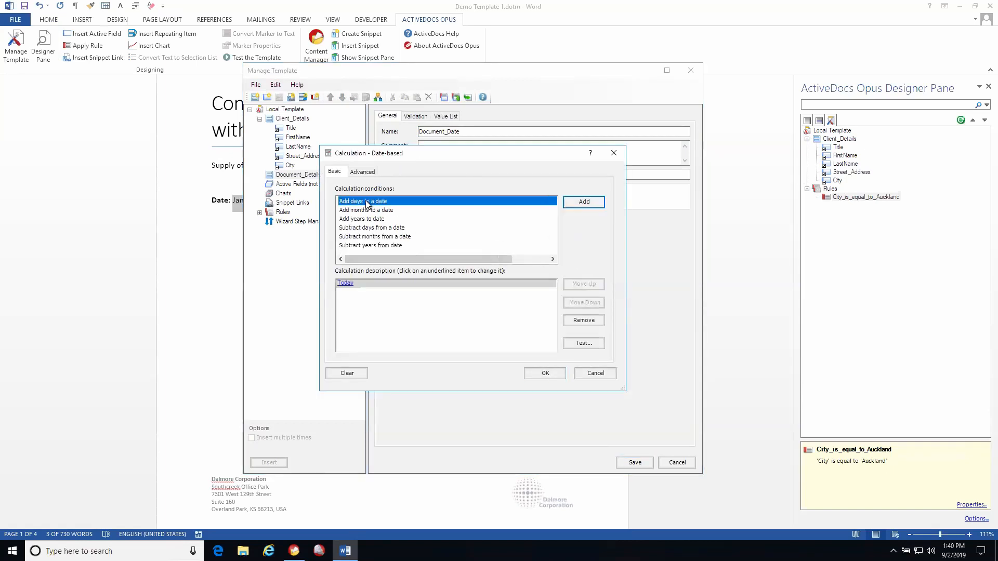
left_click(528, 374)
Enable minimum-value validation for the Document_Date field and add a Subtract days from a date calculation starting from Today
left_click(416, 116)
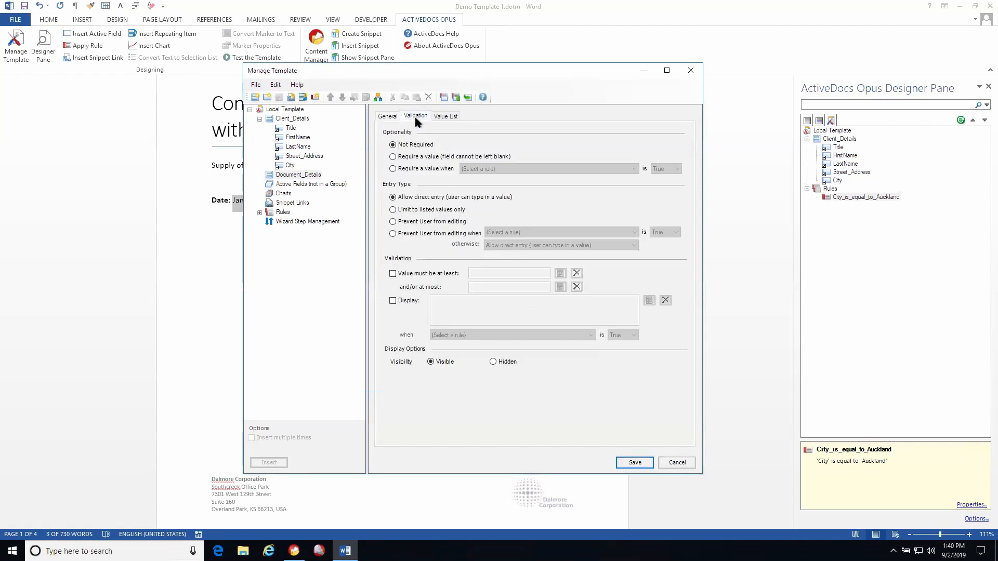
left_click(430, 275)
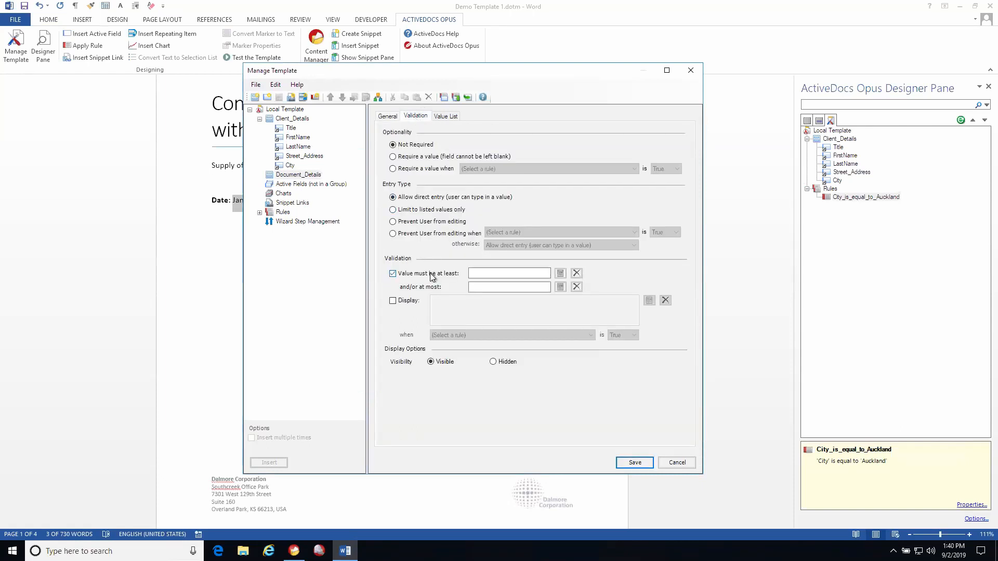
left_click(559, 274)
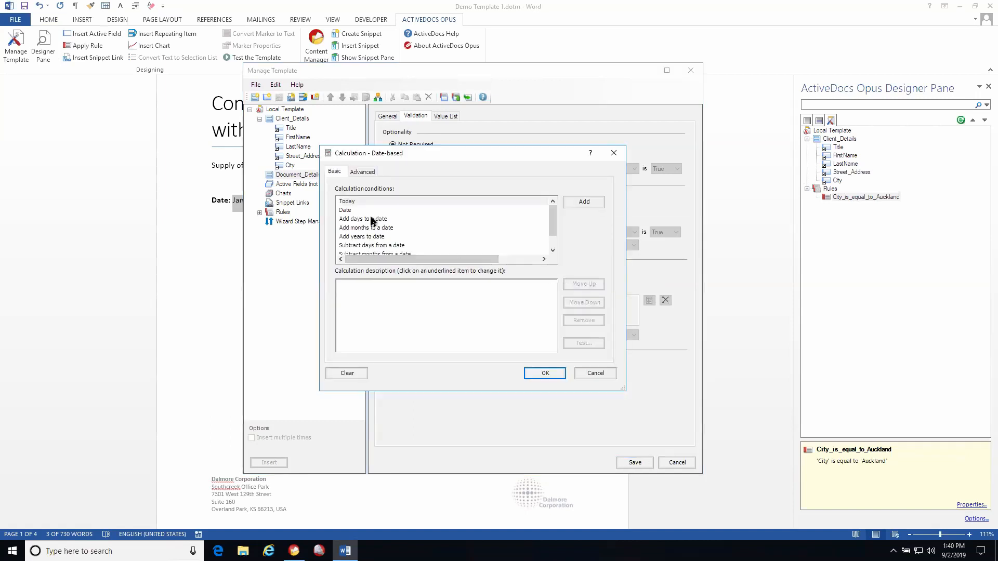
double_click(370, 246)
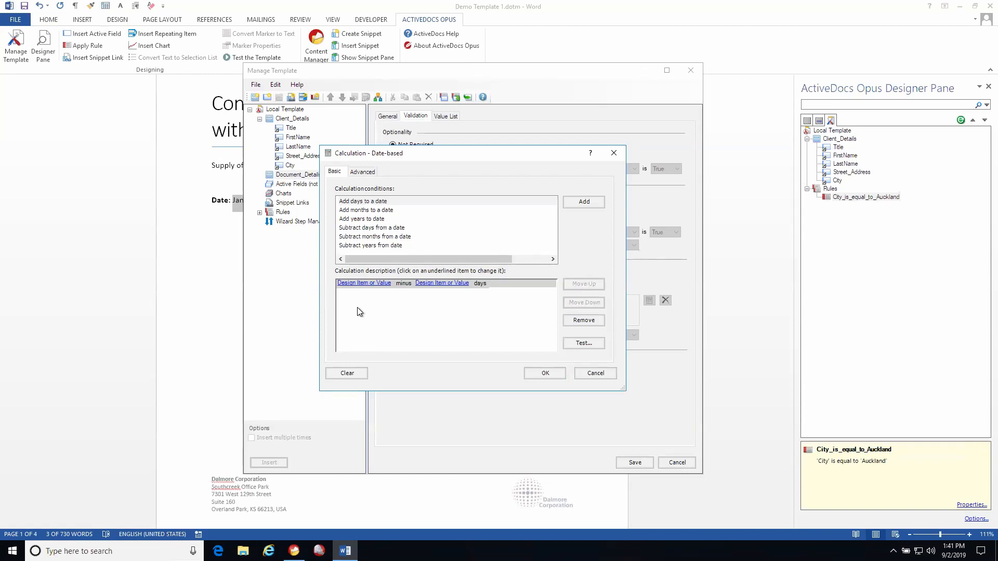
left_click(348, 284)
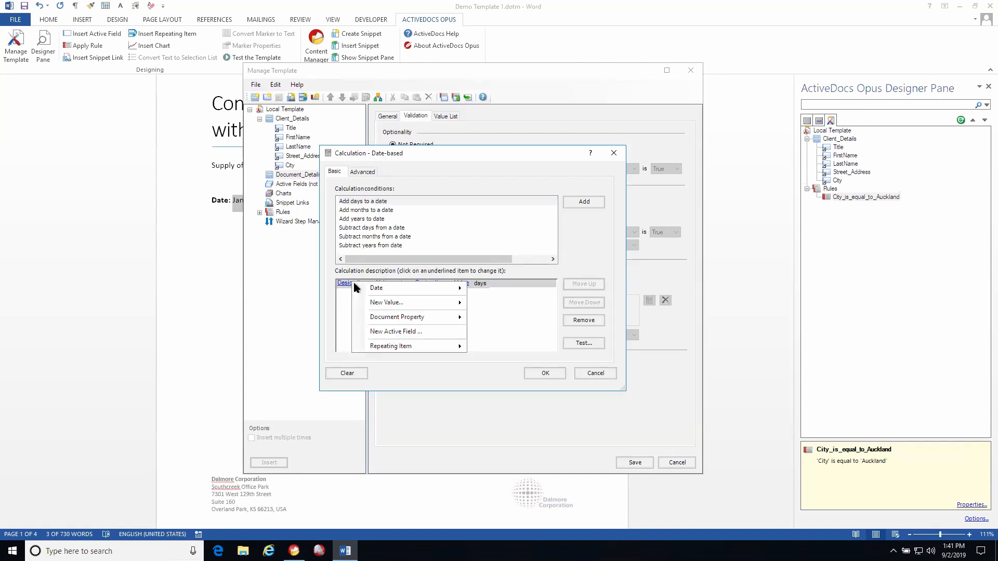
mouse_move(427, 303)
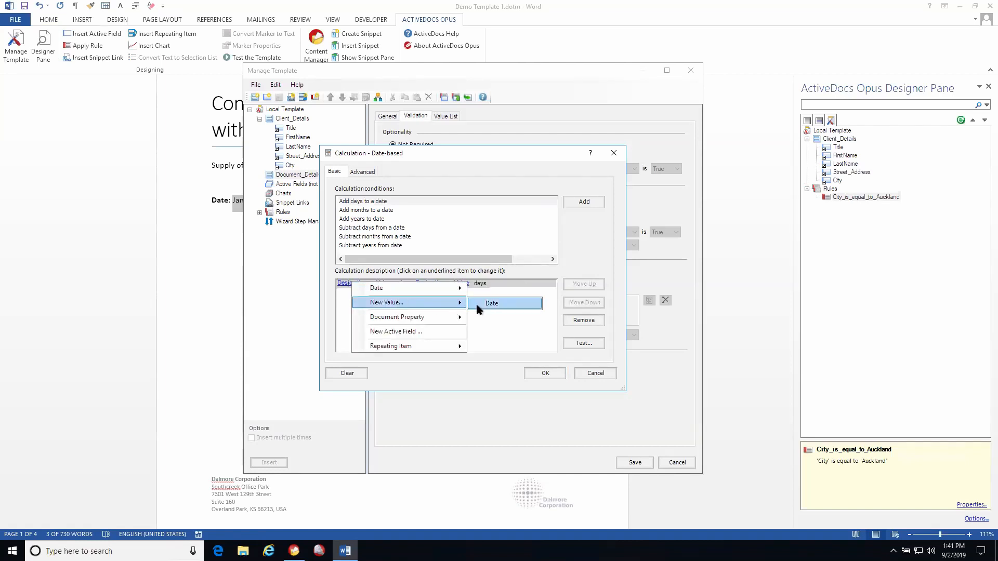
left_click(494, 303)
left_click(530, 269)
left_click(507, 280)
left_click(504, 282)
Set the minimum date calculation to subtract 3 days and save the Document_Date field
left_click(402, 284)
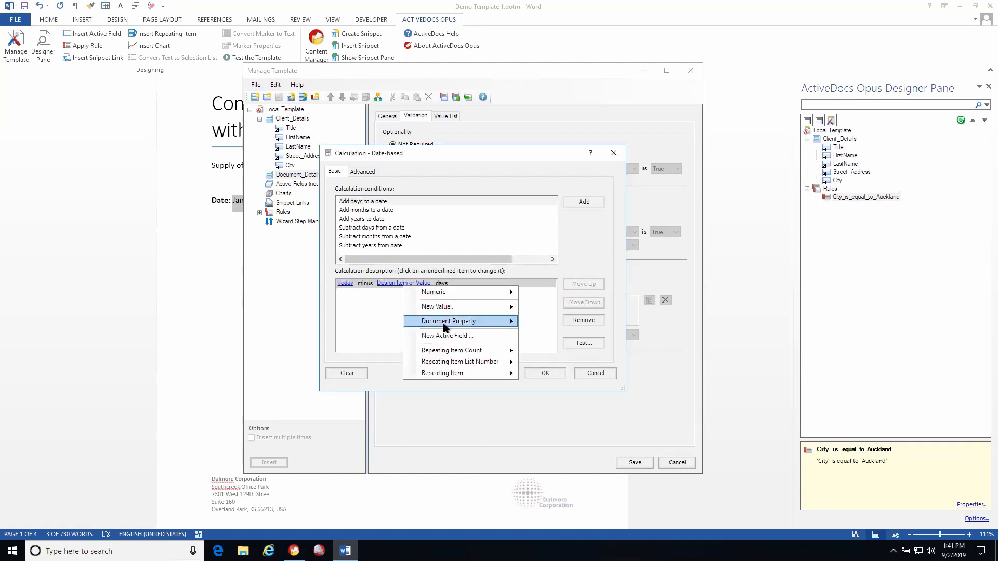
mouse_move(452, 307)
left_click(531, 306)
type("3")
left_click(490, 284)
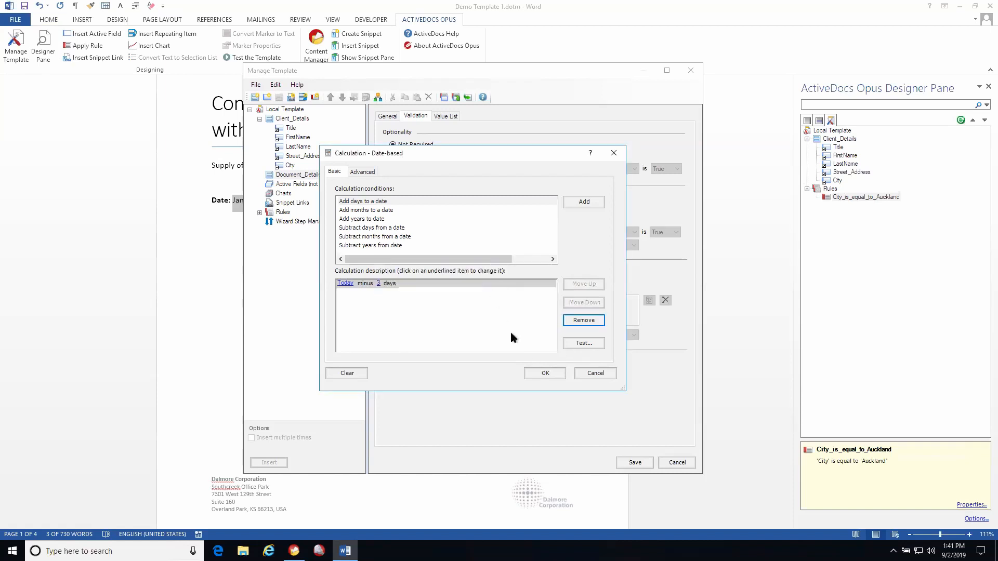
left_click(543, 373)
left_click(634, 463)
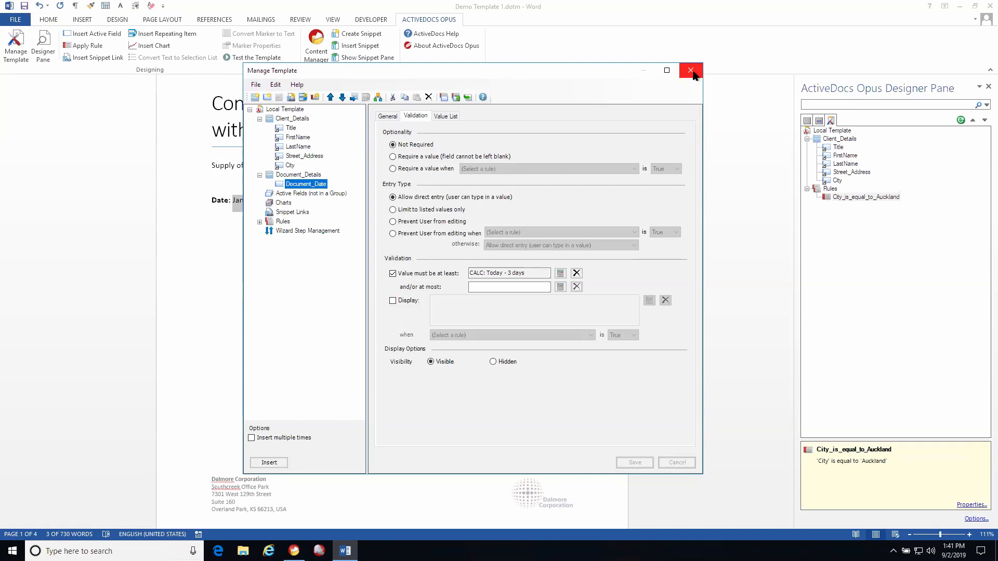
Insert the Document_Date active field in place of the selected date on the contract's cover page
left_click(692, 71)
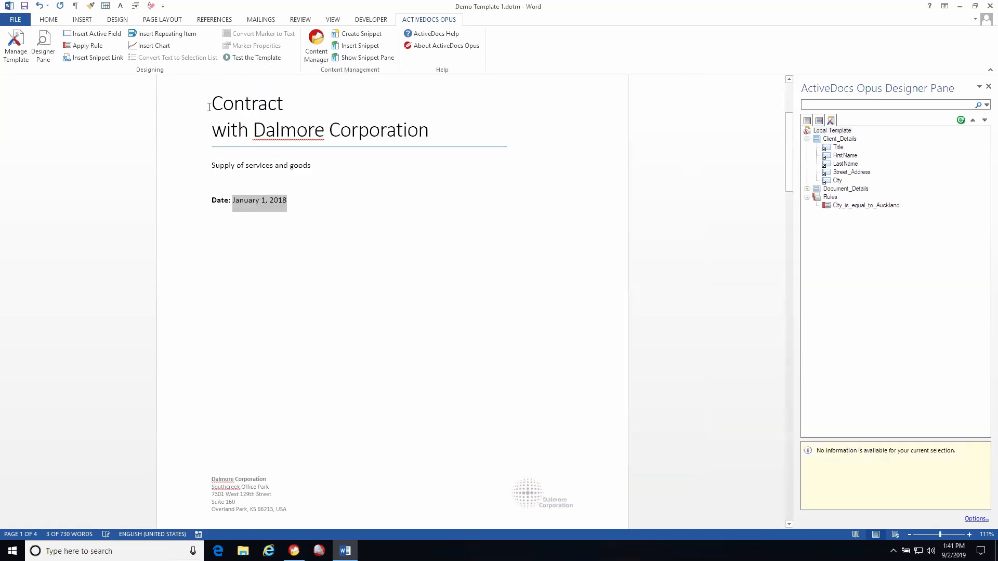
left_click(16, 47)
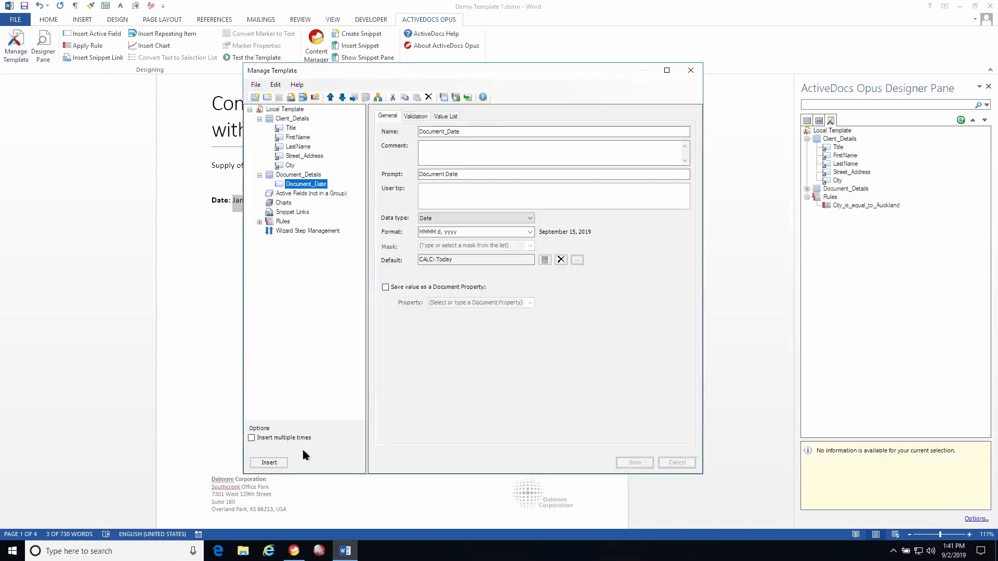
left_click(276, 462)
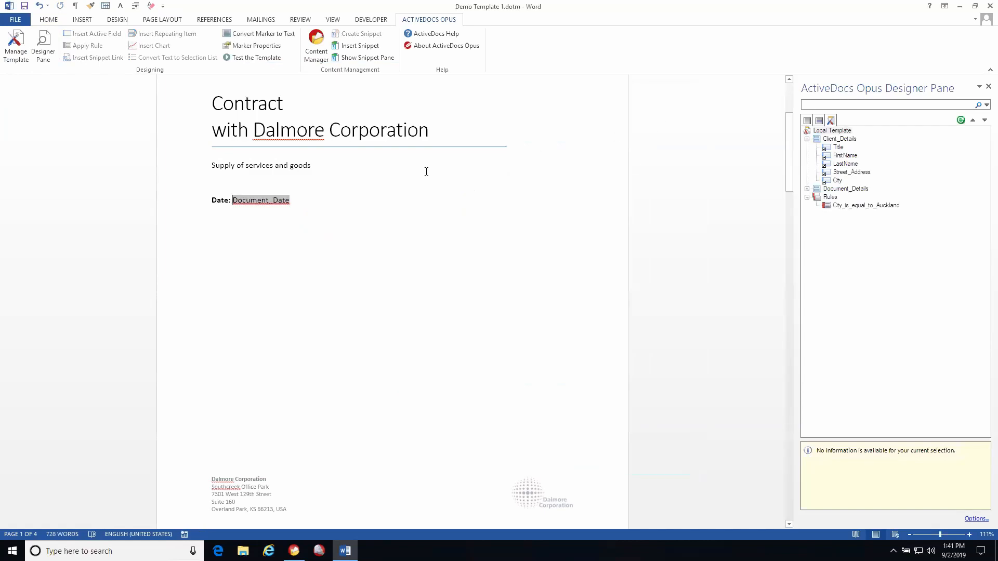
Build a calculation for the template's Document Name from three space-separated parts, with the text "Document for" as the first part
left_click(16, 47)
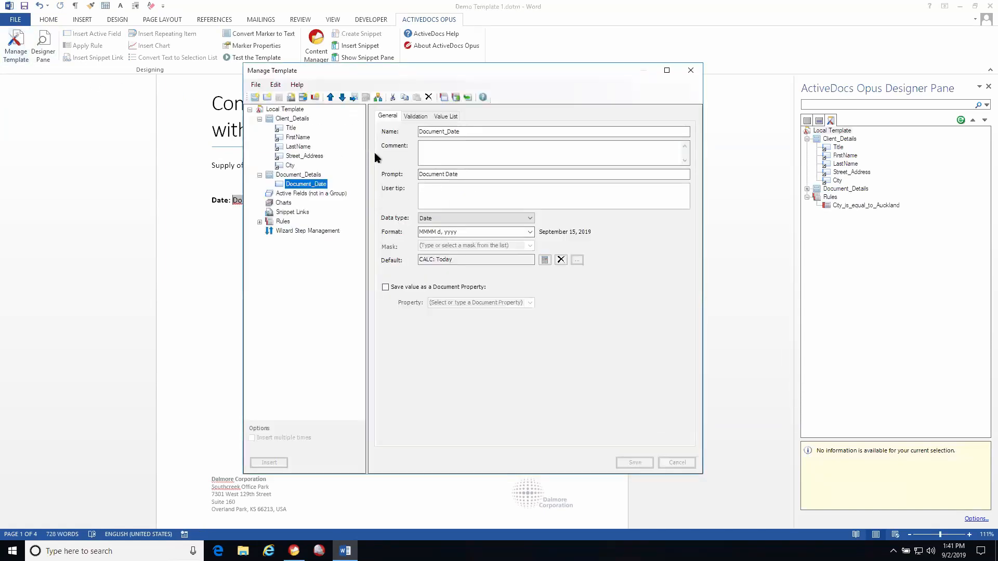
left_click(285, 109)
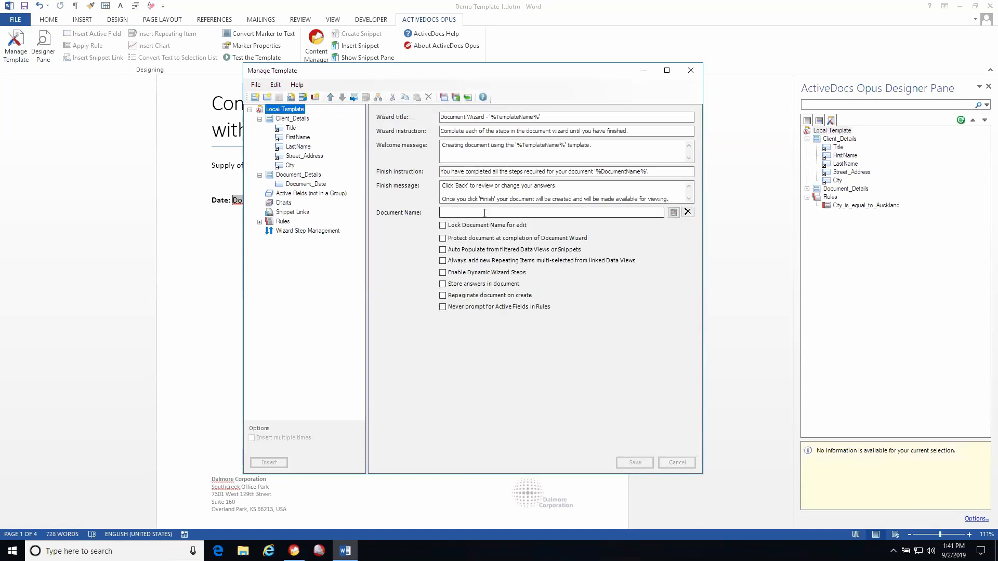
left_click(674, 213)
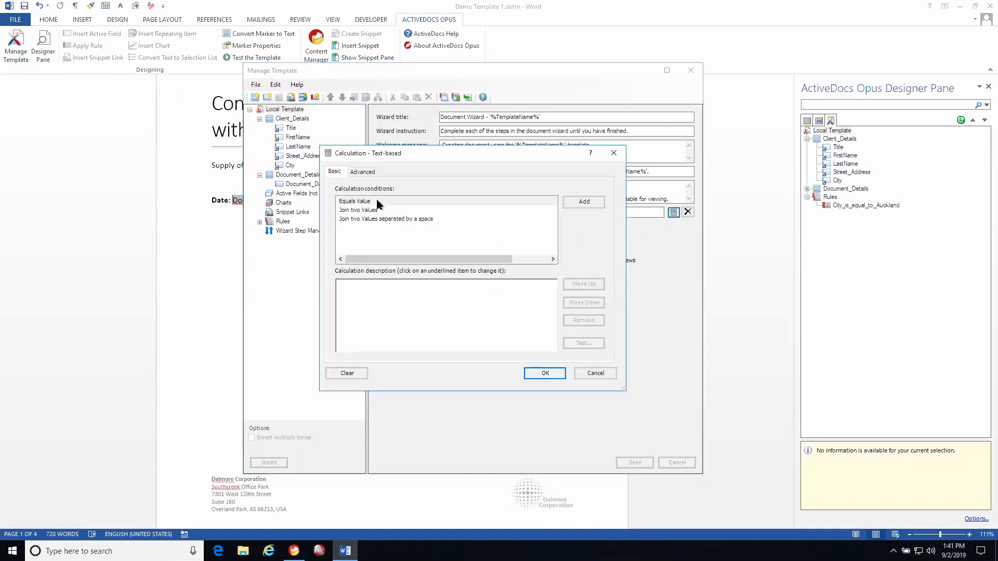
left_click(378, 205)
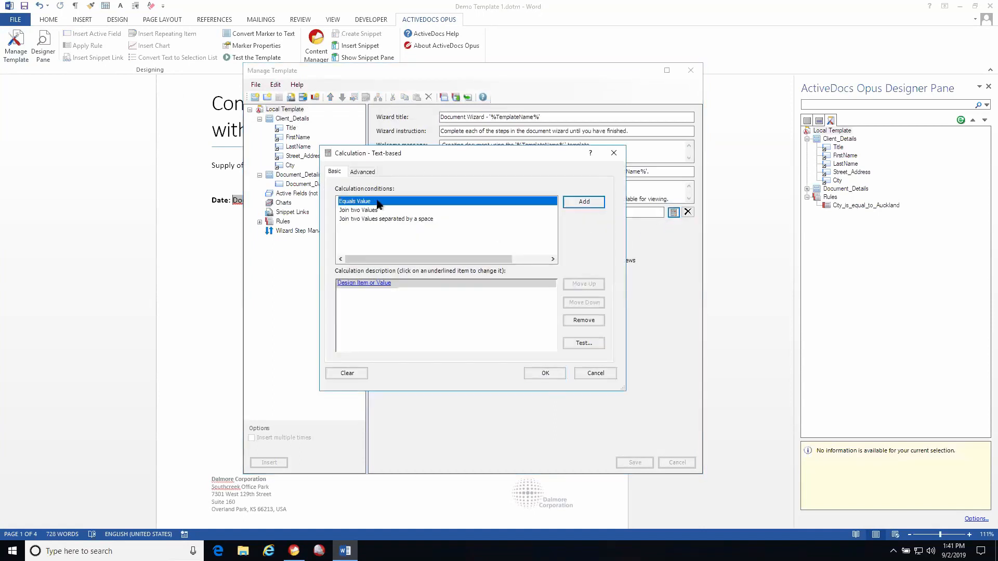
left_click(387, 283)
mouse_move(443, 382)
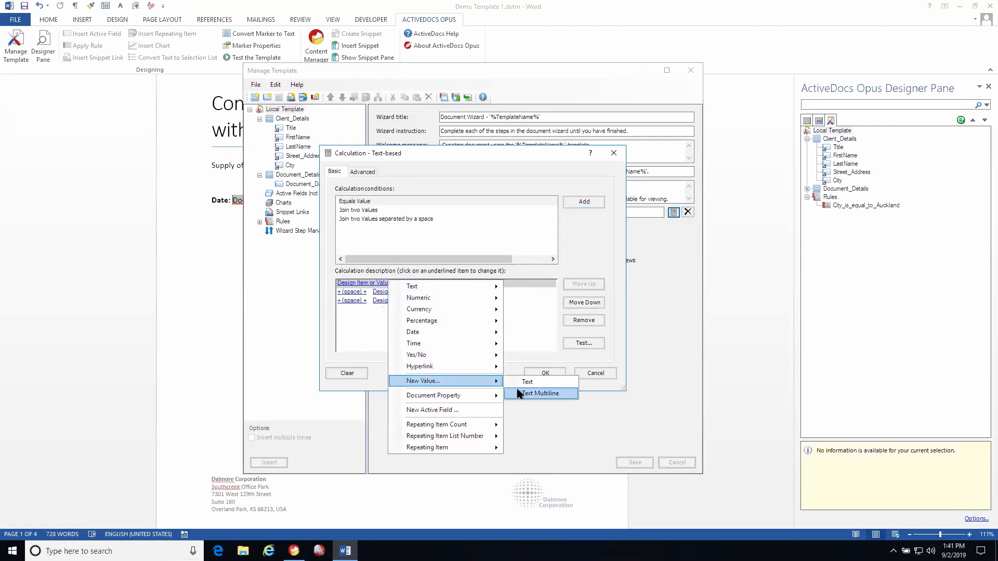
left_click(527, 382)
type("DOcu")
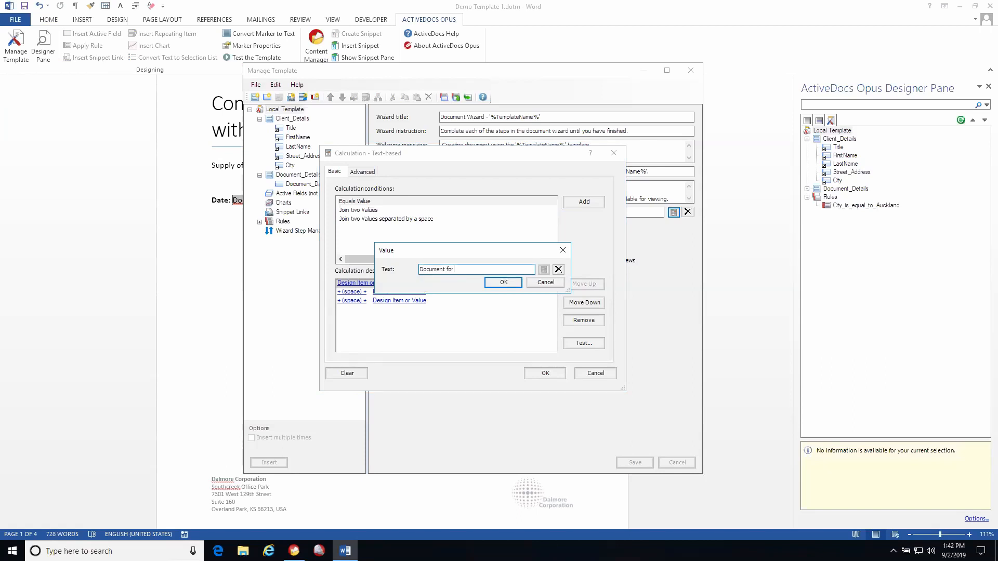
left_click(504, 282)
Use the FirstName and LastName fields as the second and third parts of the Document Name calculation and apply it
left_click(419, 292)
mouse_move(467, 301)
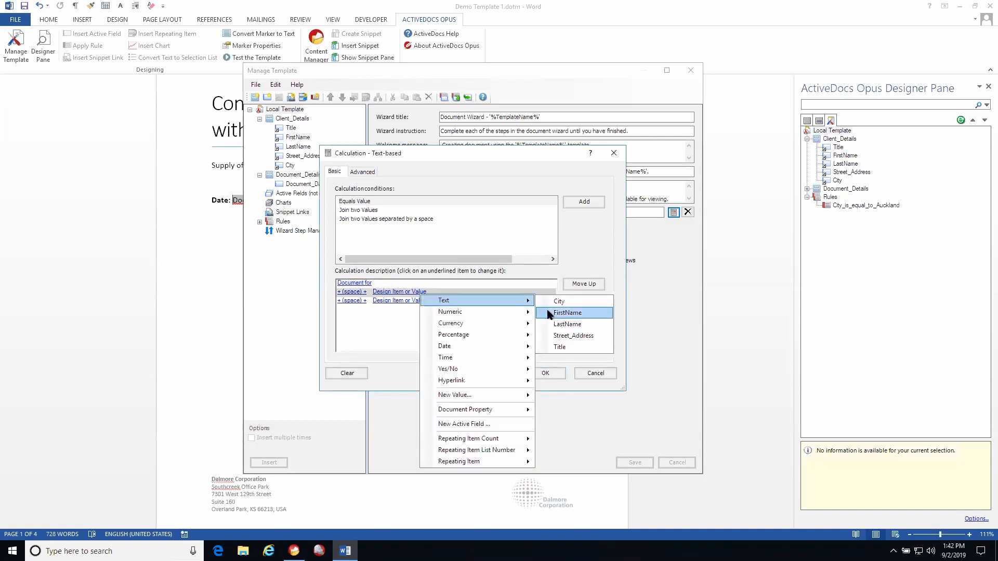
left_click(548, 313)
left_click(403, 301)
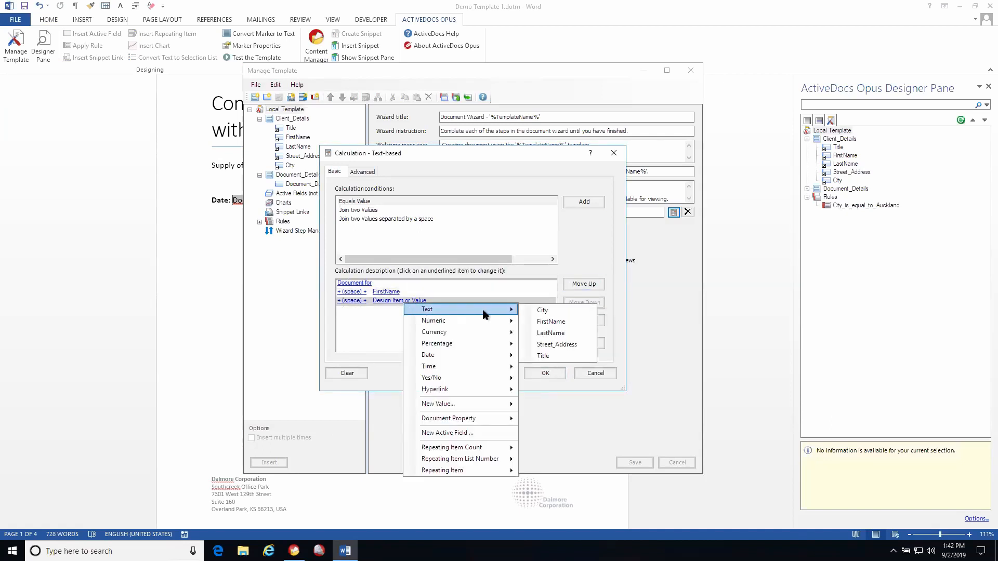
left_click(550, 333)
left_click(542, 374)
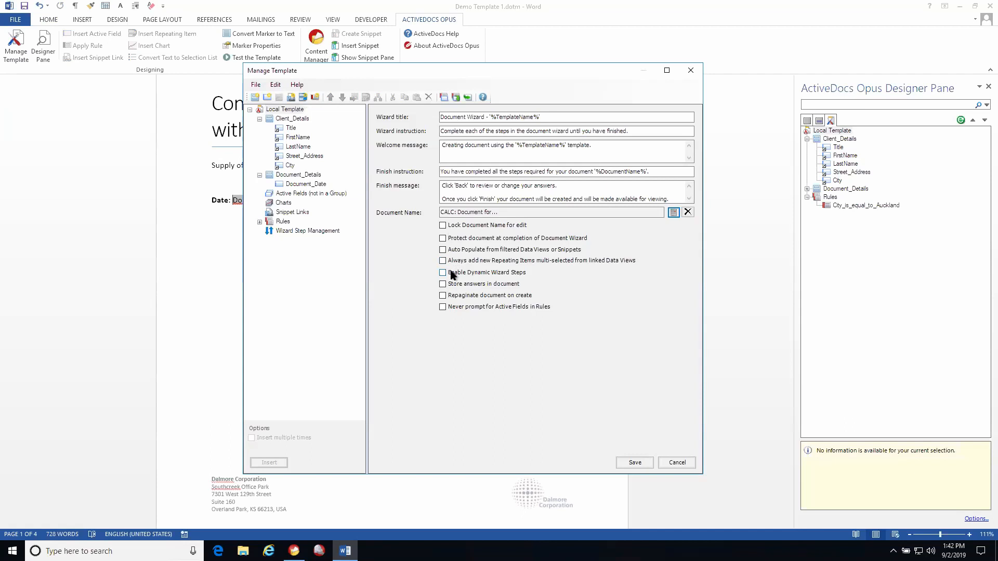
Enable Auto Populate from filtered Data Views or Snippets, Dynamic Wizard Steps and Repaginate document on create for the template
left_click(442, 250)
left_click(442, 273)
left_click(444, 296)
left_click(690, 70)
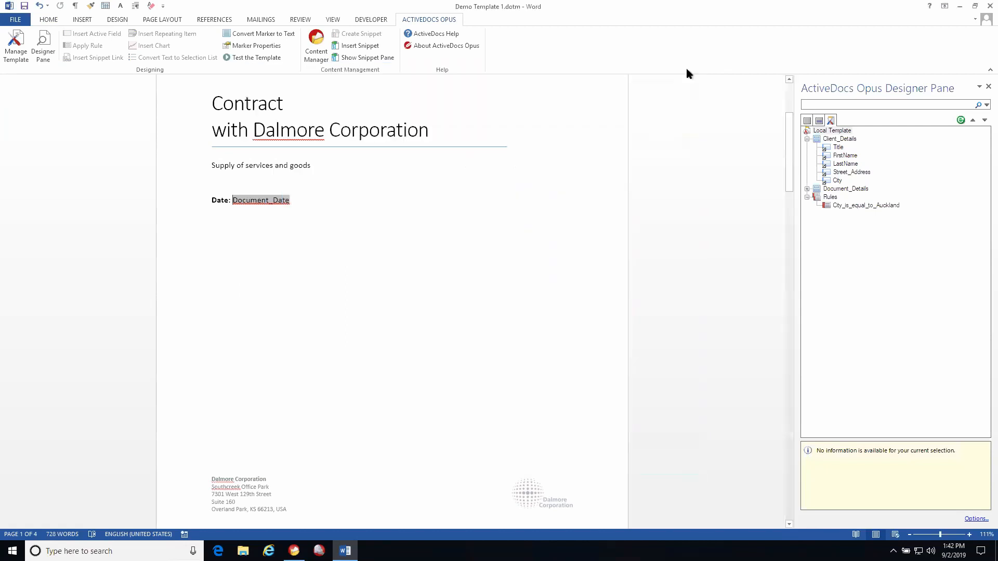
Save and test the template, filling the wizard's Client Details from the first client record in the data list
left_click(255, 61)
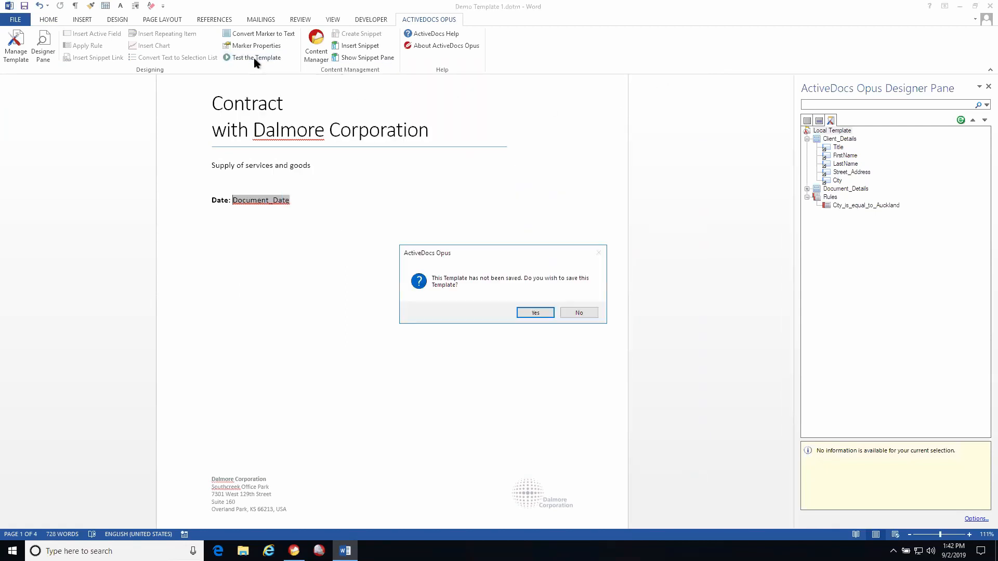
left_click(535, 312)
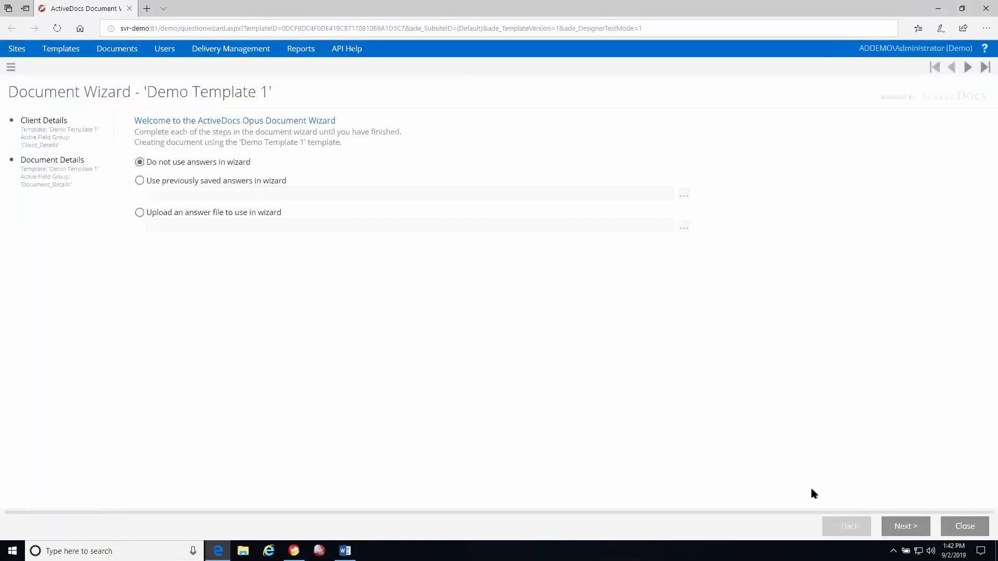
left_click(905, 525)
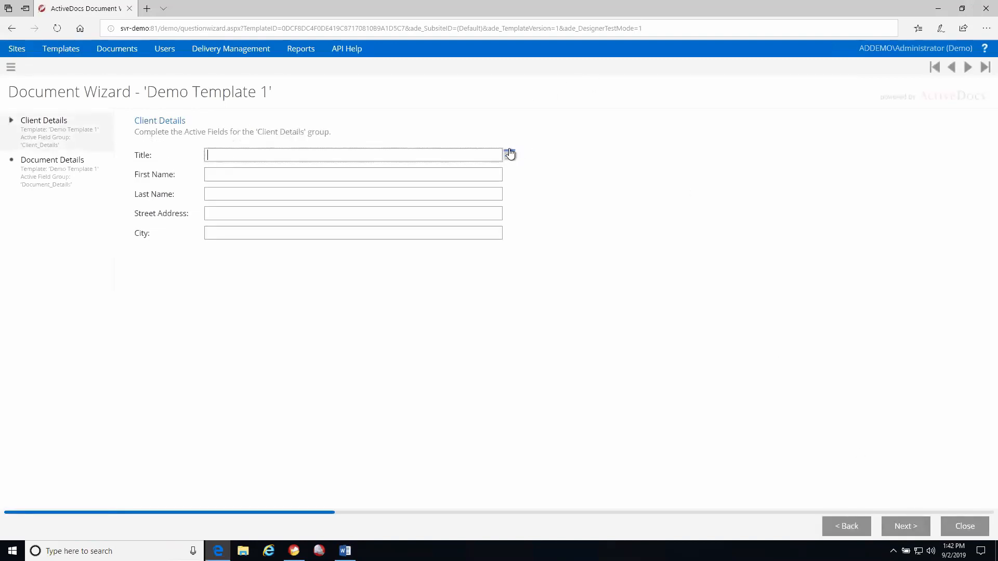
left_click(509, 156)
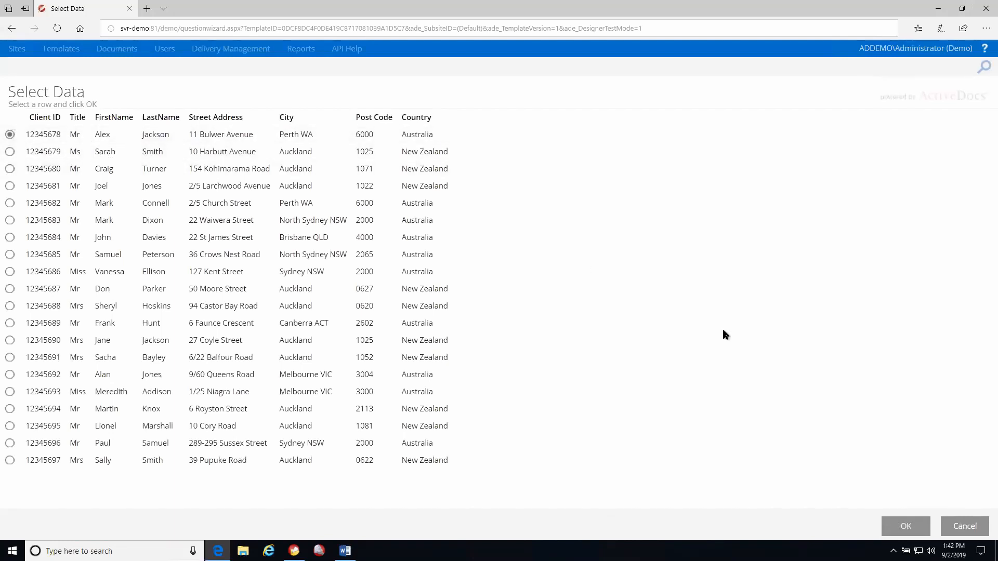
left_click(904, 528)
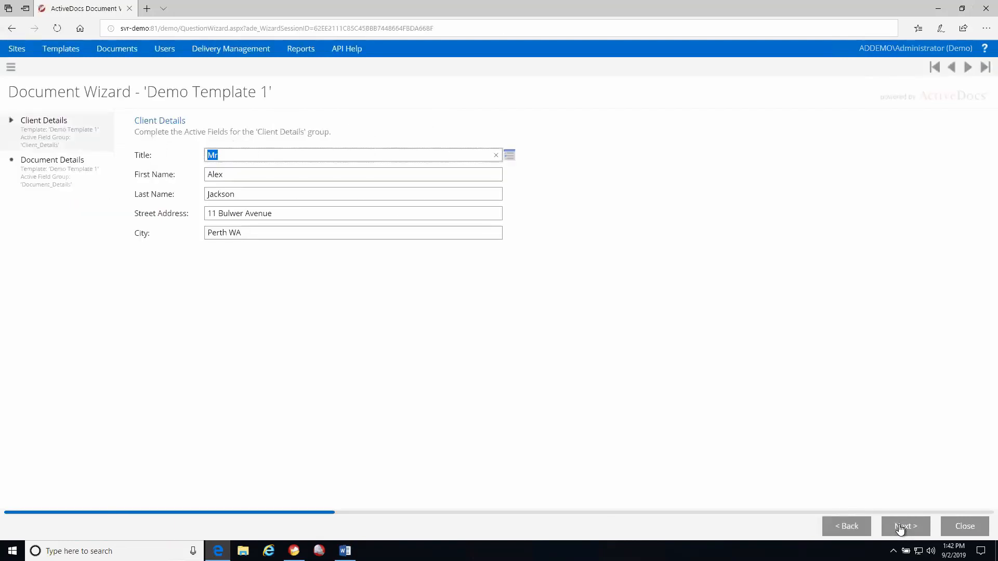
left_click(902, 527)
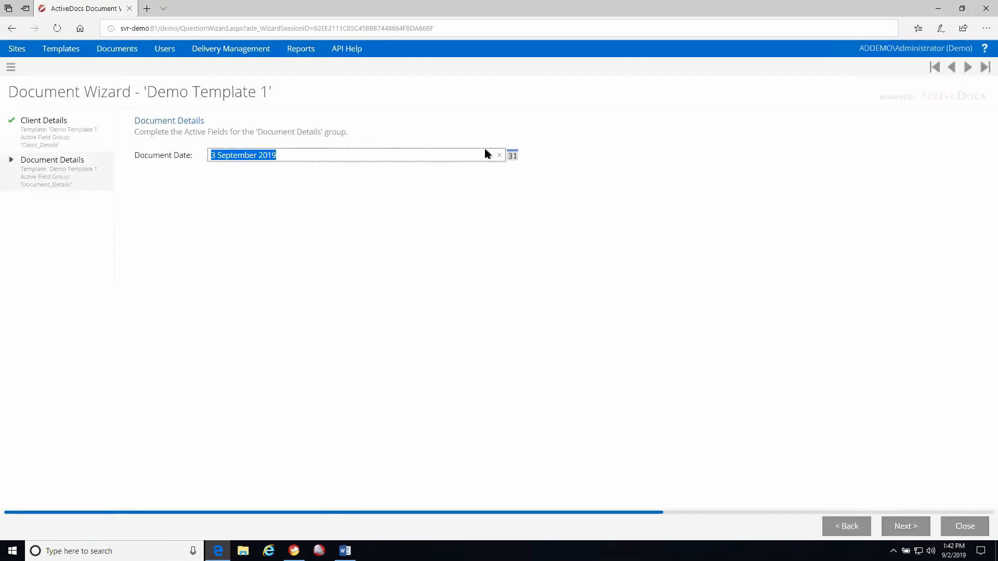
Try 26 August 2019 as the Document Date to test the field's minimum-date validation
left_click(512, 157)
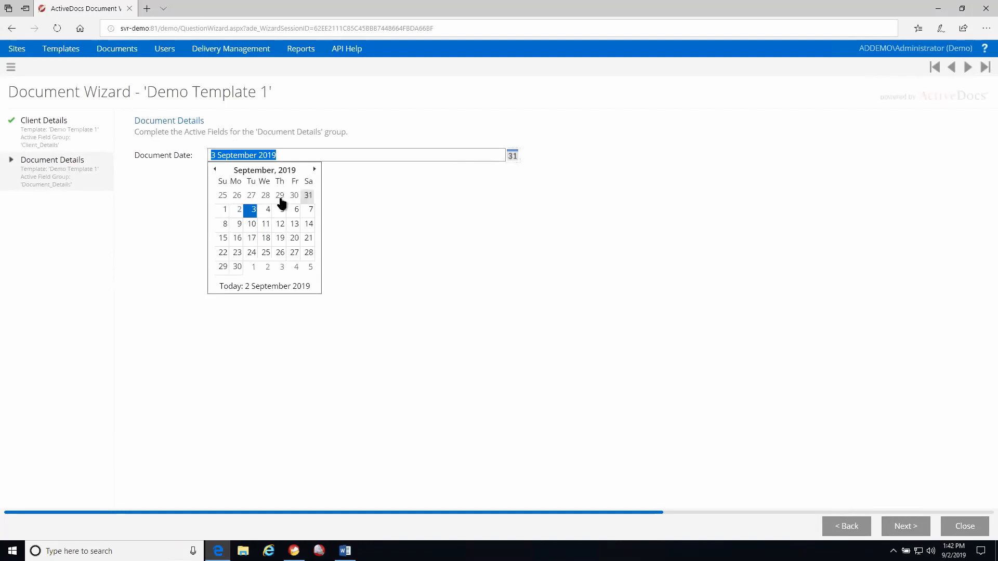
left_click(237, 195)
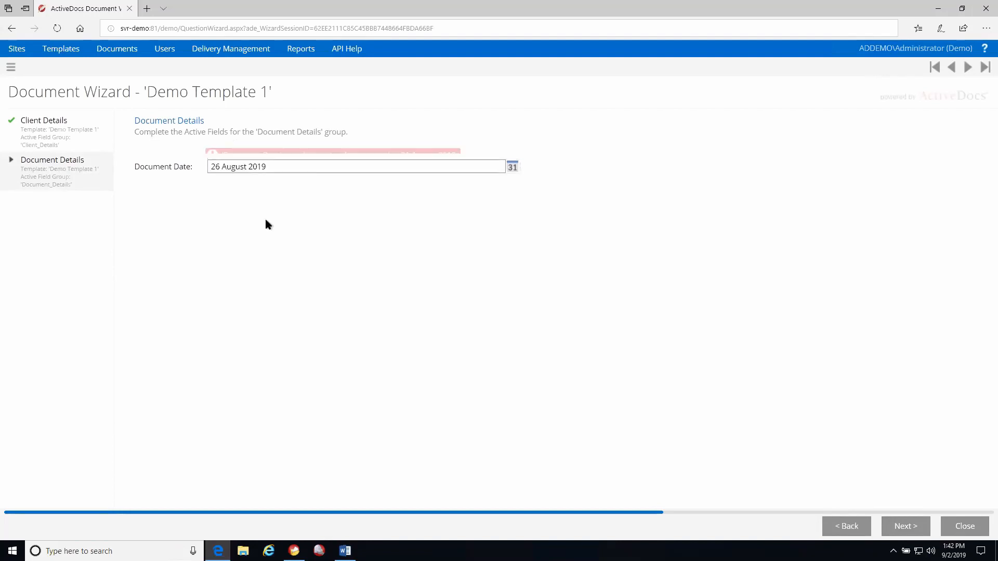
Set the Document Date to 4 September 2019 and finish the wizard to create the document
left_click(513, 175)
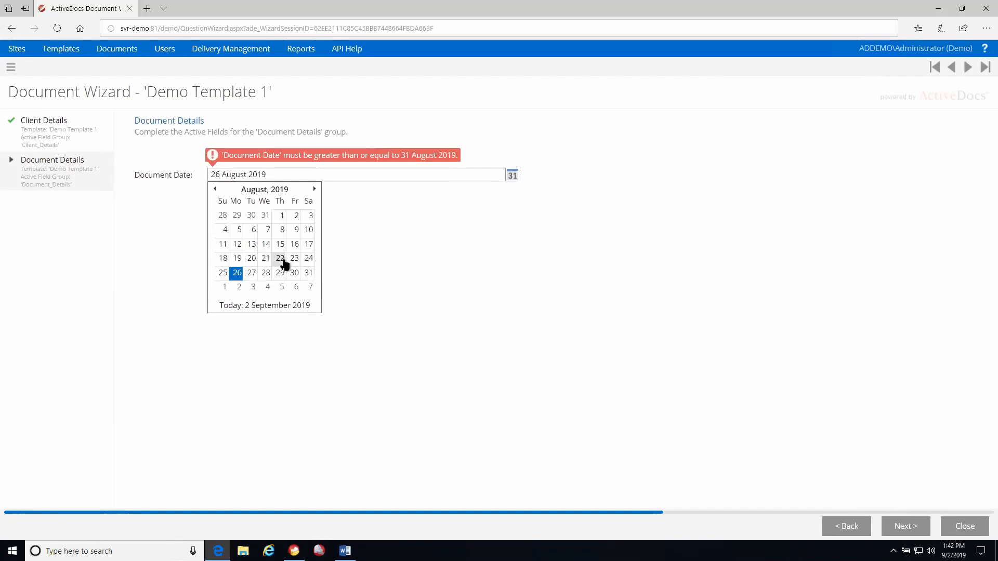
left_click(261, 288)
left_click(901, 528)
left_click(897, 534)
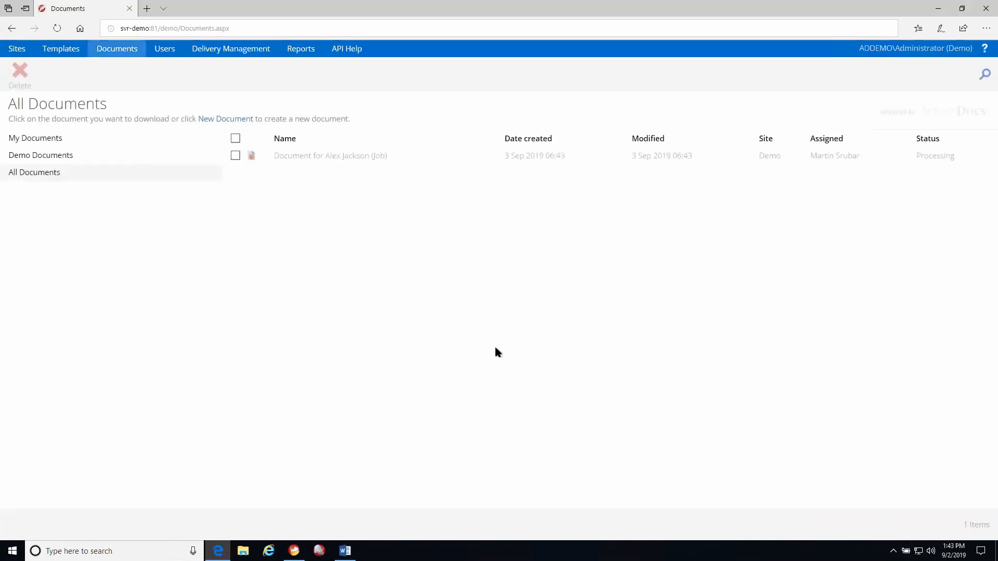
Download the generated client document in Word Document (*.docx) format and open it in Word
left_click(310, 158)
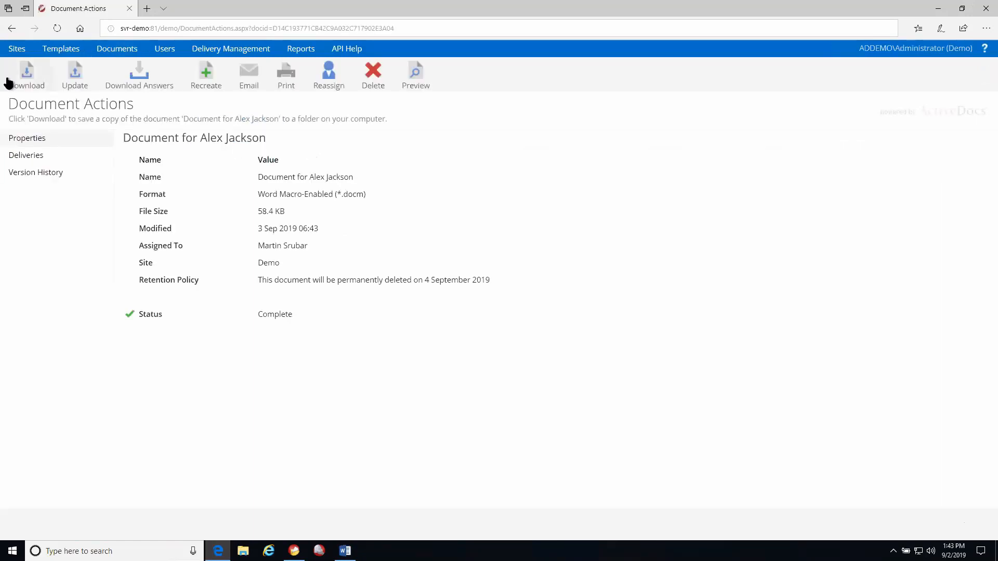
left_click(21, 75)
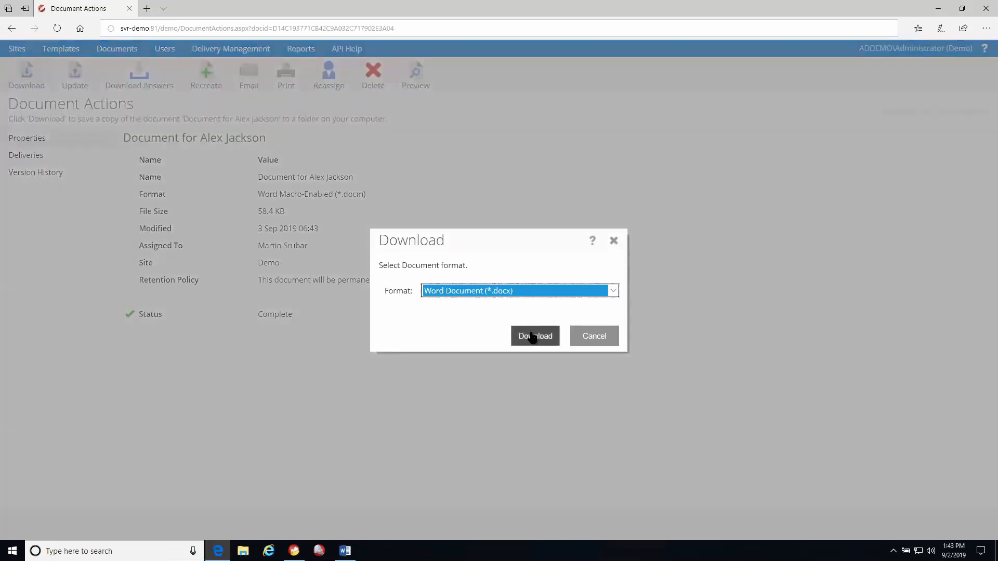
left_click(533, 336)
left_click(538, 519)
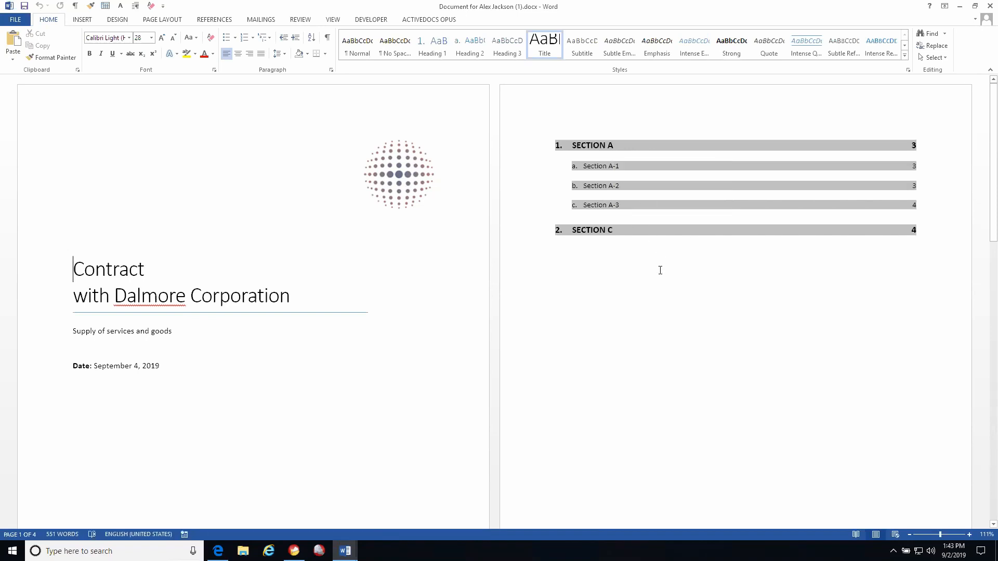
Examine the client fields, names table and remaining sections in the generated contract
scroll(659, 271, "down", 15)
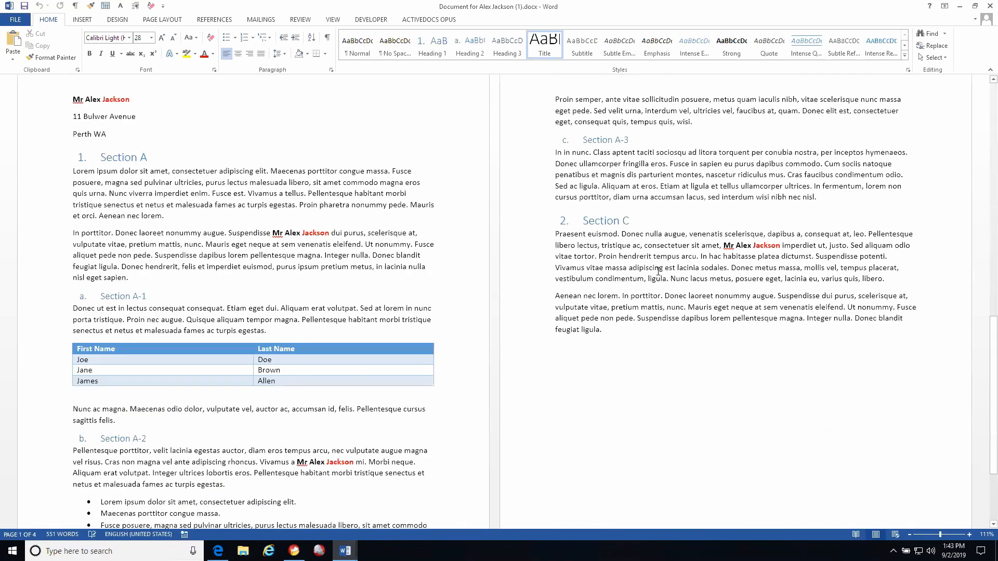
scroll(273, 440, "down", 3)
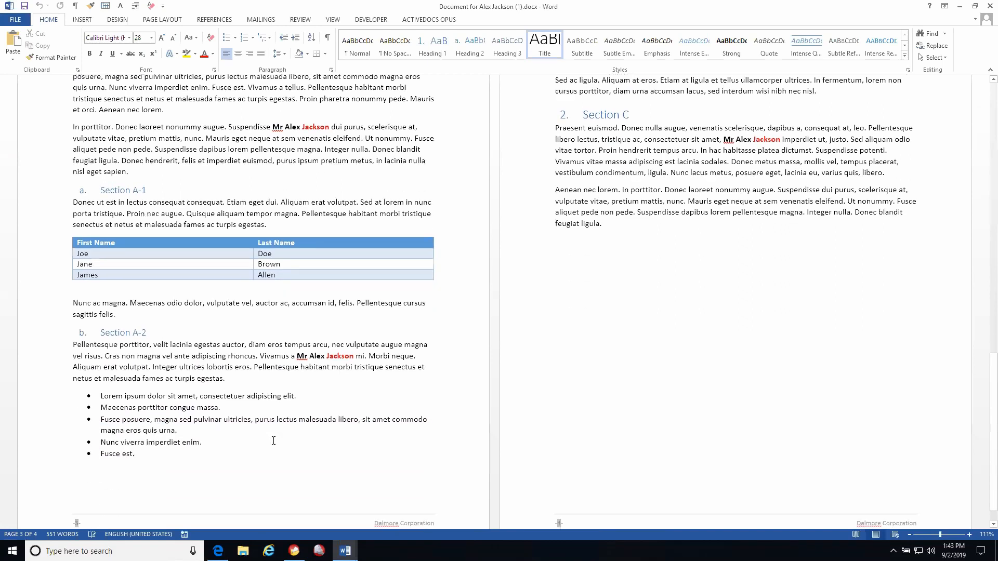
scroll(458, 330, "up", 5)
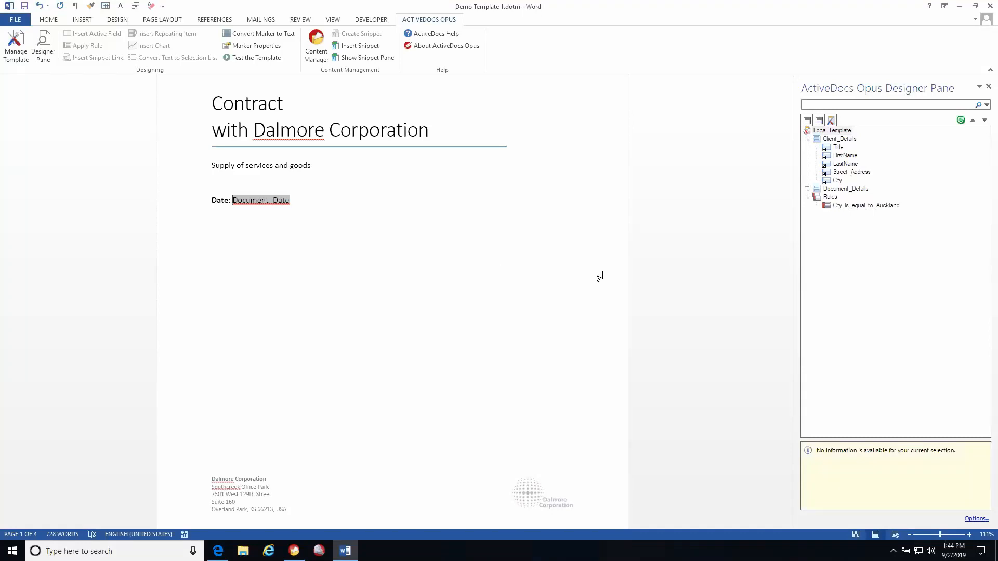
Return to the template and start importing display fields from the Client Details data view
scroll(664, 269, "down", 3)
scroll(662, 264, "down", 10)
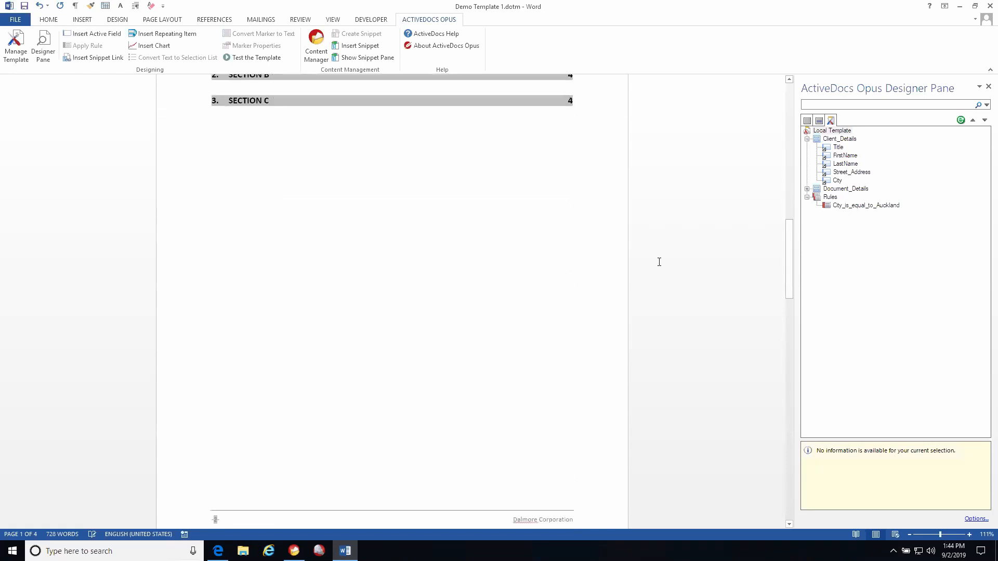
scroll(658, 262, "down", 5)
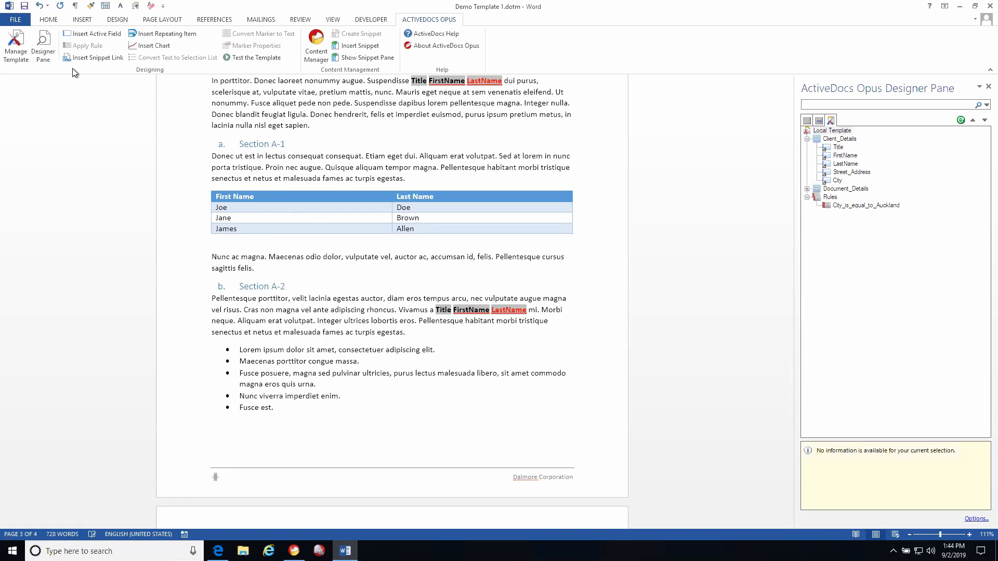
left_click(21, 61)
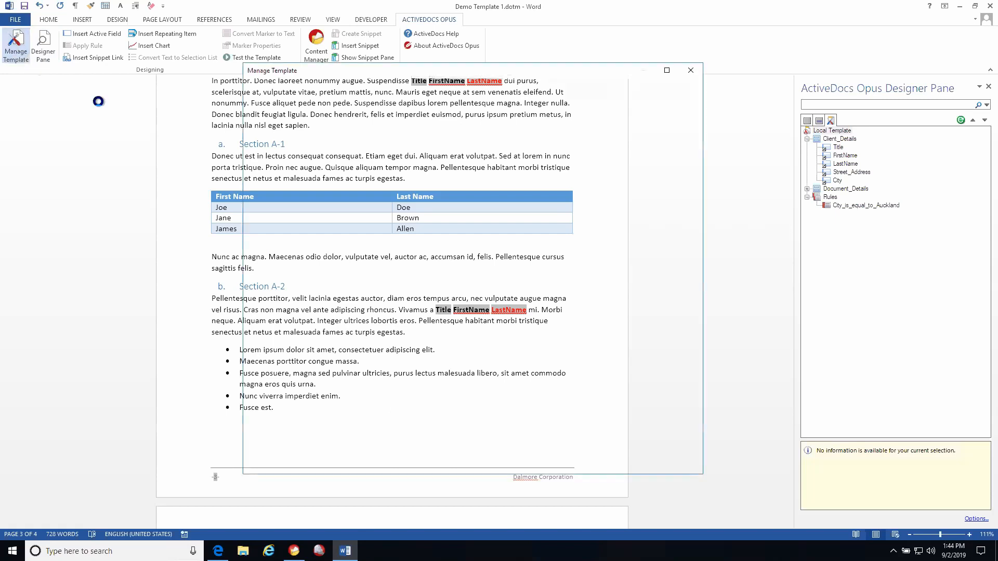
left_click(468, 98)
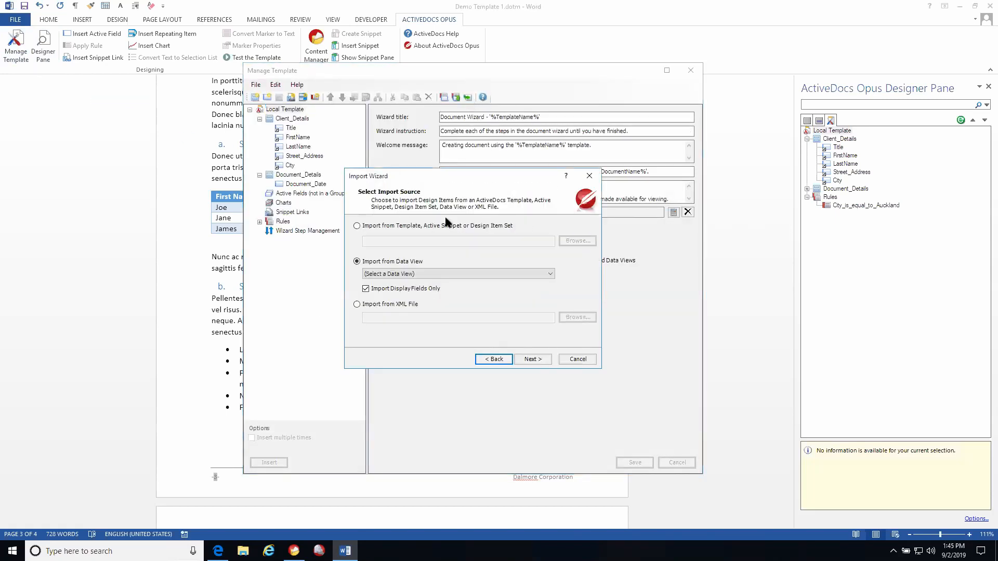
left_click(435, 275)
scroll(434, 275, "down", 1)
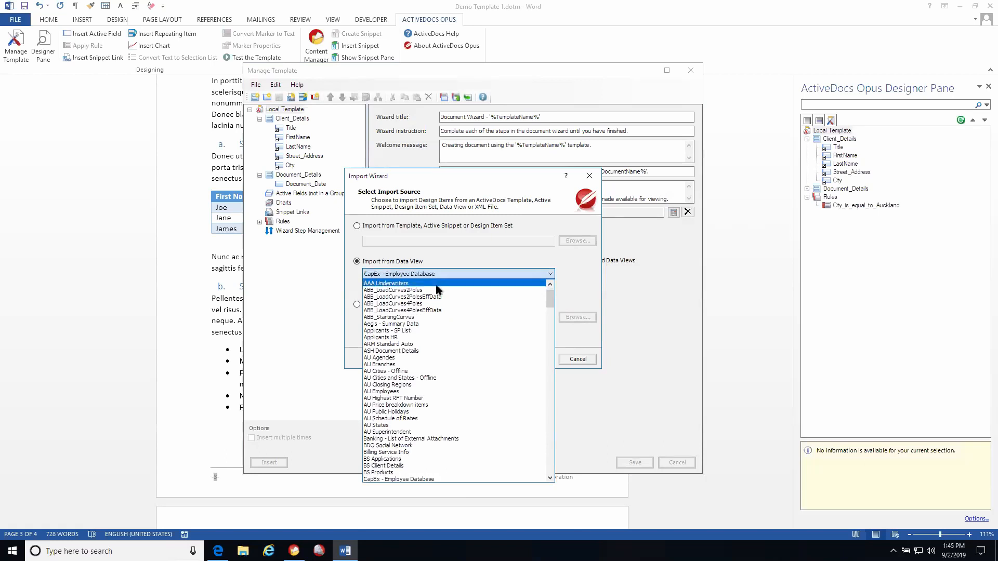
scroll(457, 421, "down", 3)
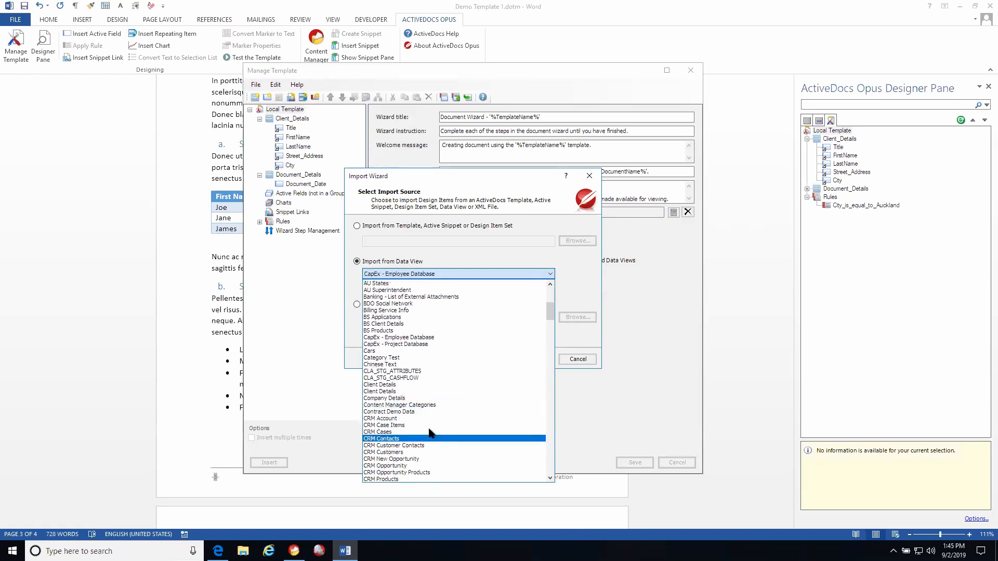
left_click(413, 391)
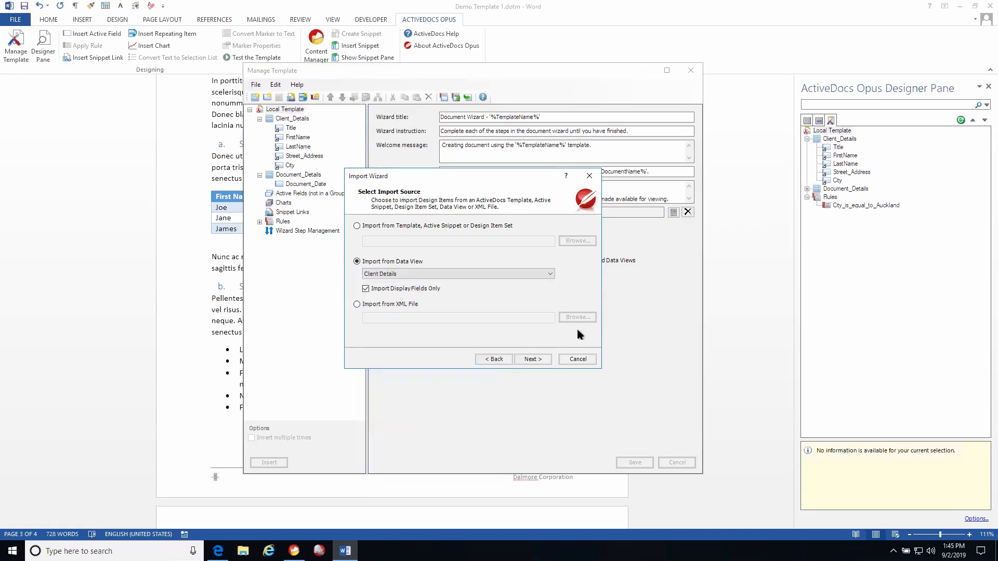
left_click(542, 359)
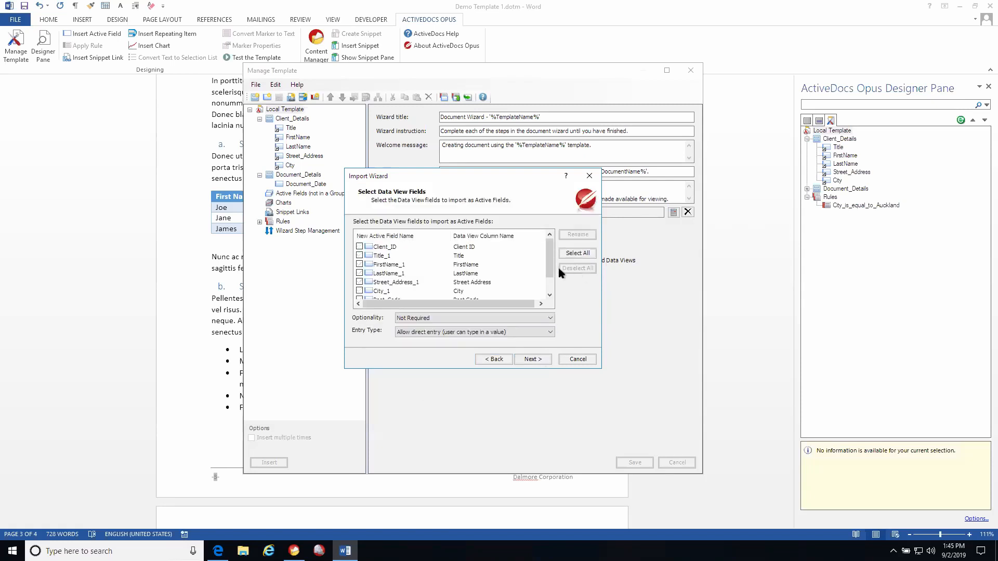
Choose FirstName_1 and LastName_1 as the data view fields to import
left_click(359, 265)
left_click(360, 273)
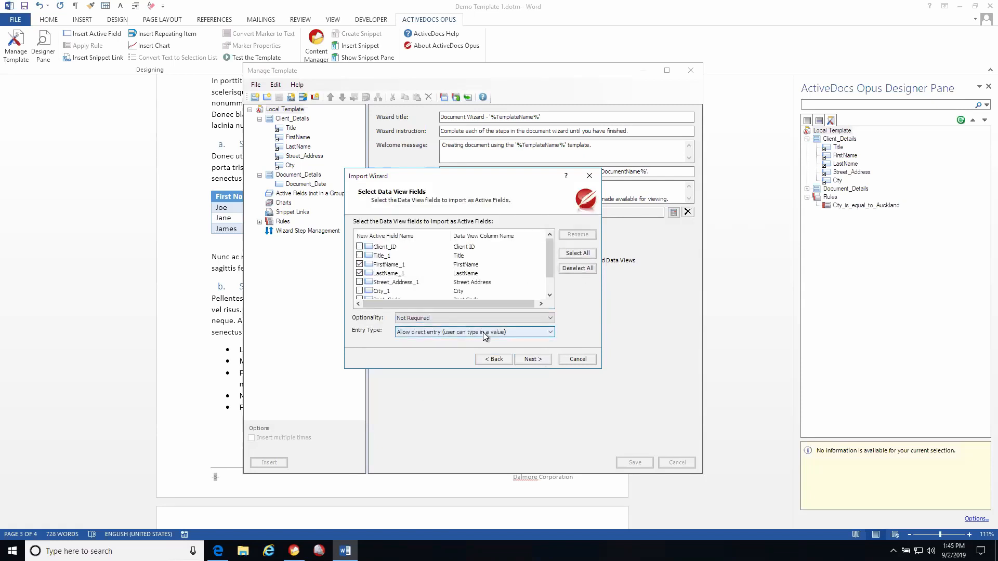
left_click(528, 360)
Import the fields as a repeating item group named List of Clients, check its contents and close the template manager
left_click(402, 251)
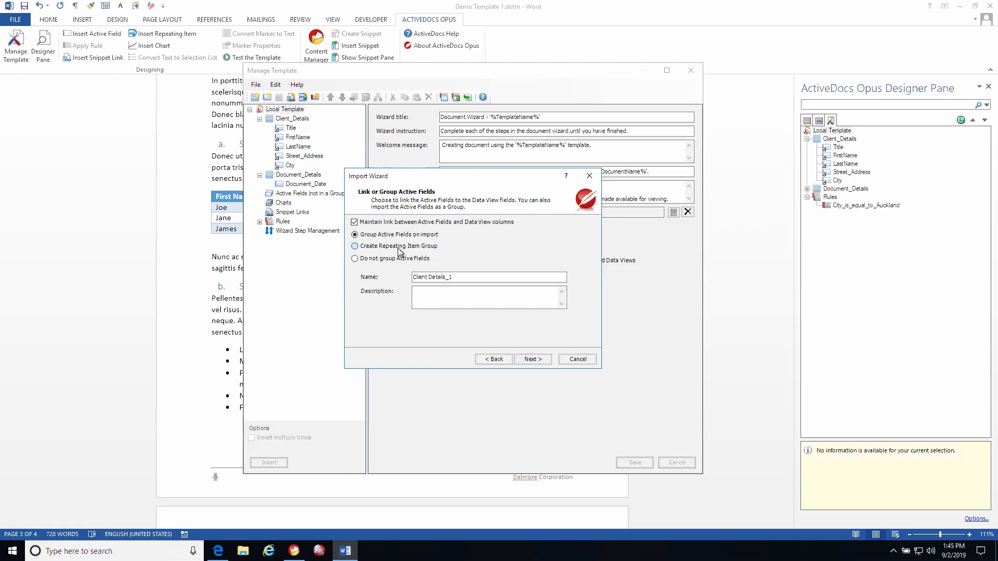
key("Tab")
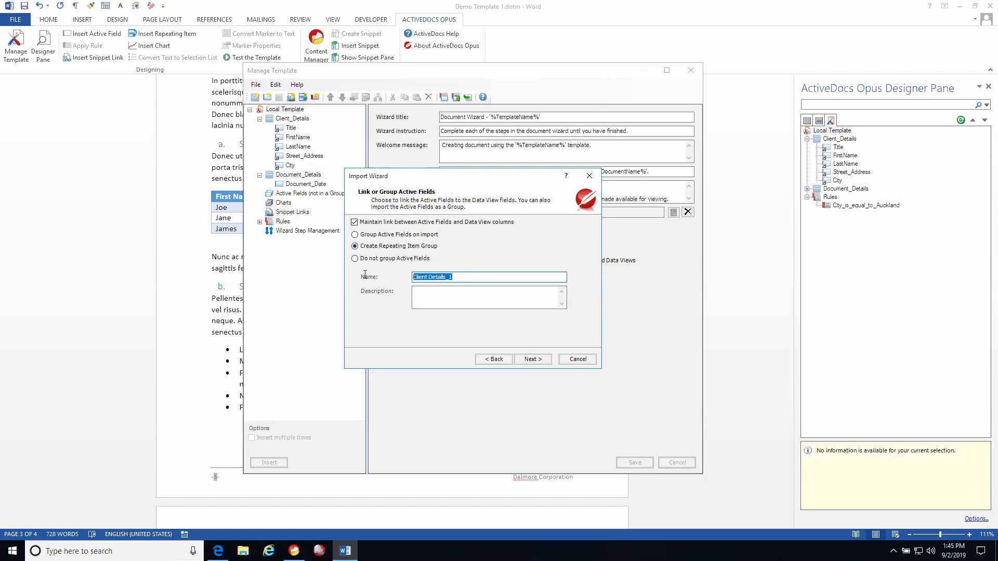
type("List of Clients")
left_click(524, 359)
left_click(526, 359)
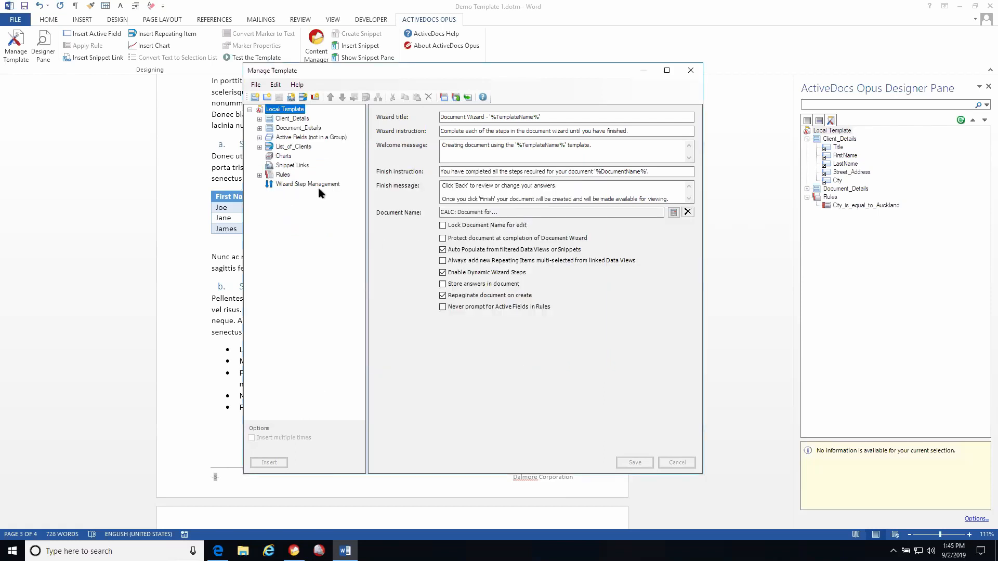
left_click(260, 147)
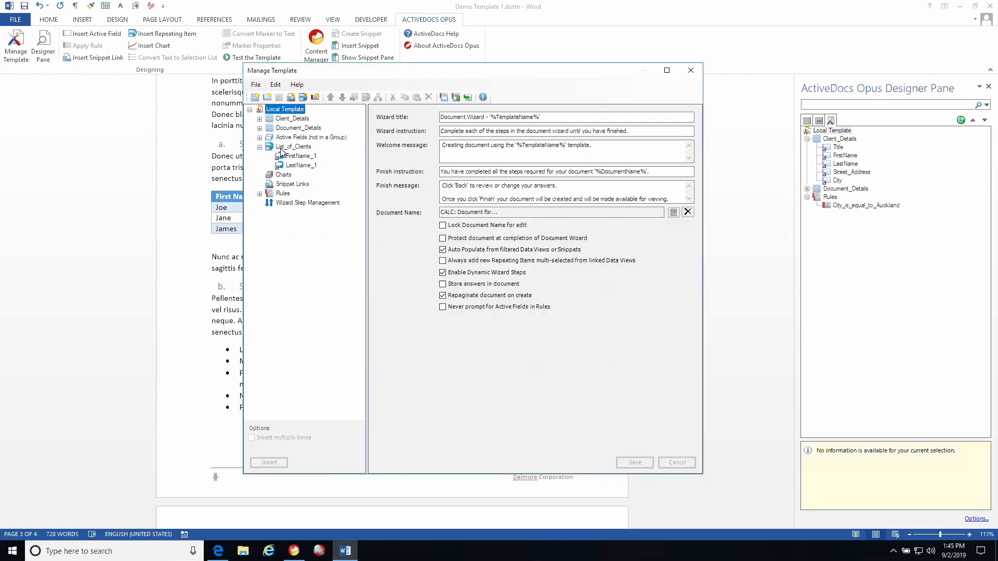
left_click(690, 70)
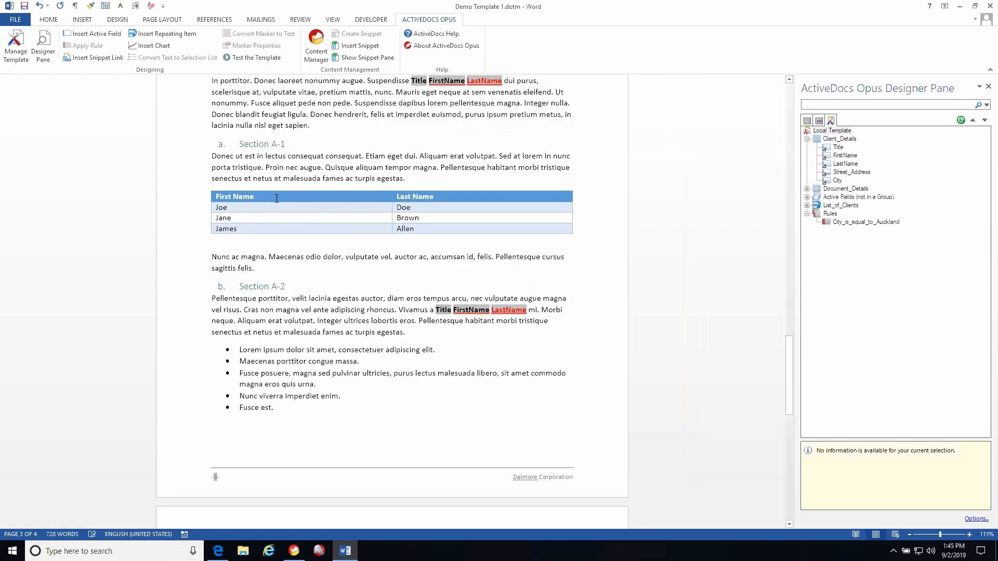
Replace the sample names in the Section A-1 table with the FirstName_1 and LastName_1 fields in its first data row
left_click_drag(222, 208, 422, 229)
key("Delete")
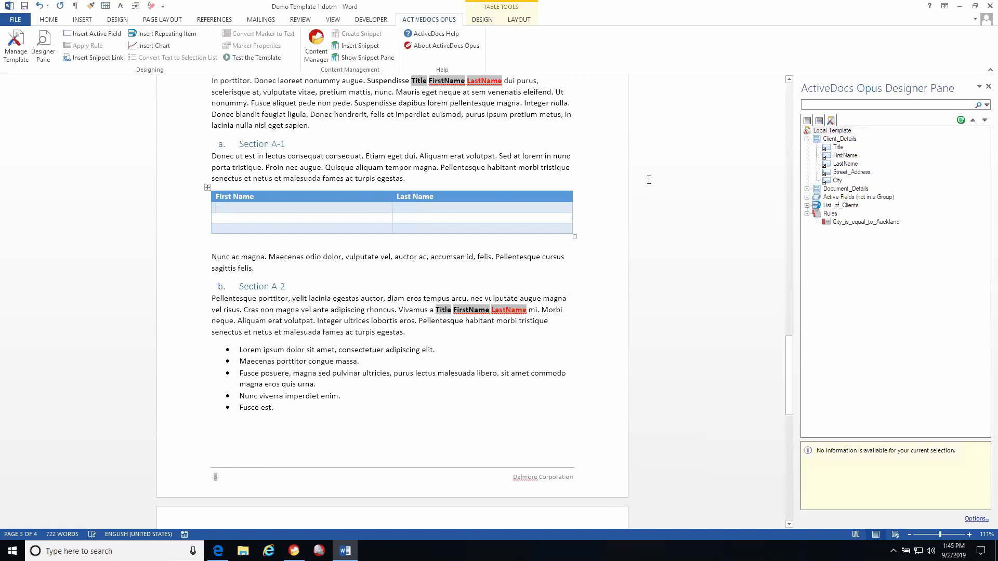
double_click(813, 206)
right_click(836, 214)
left_click(857, 230)
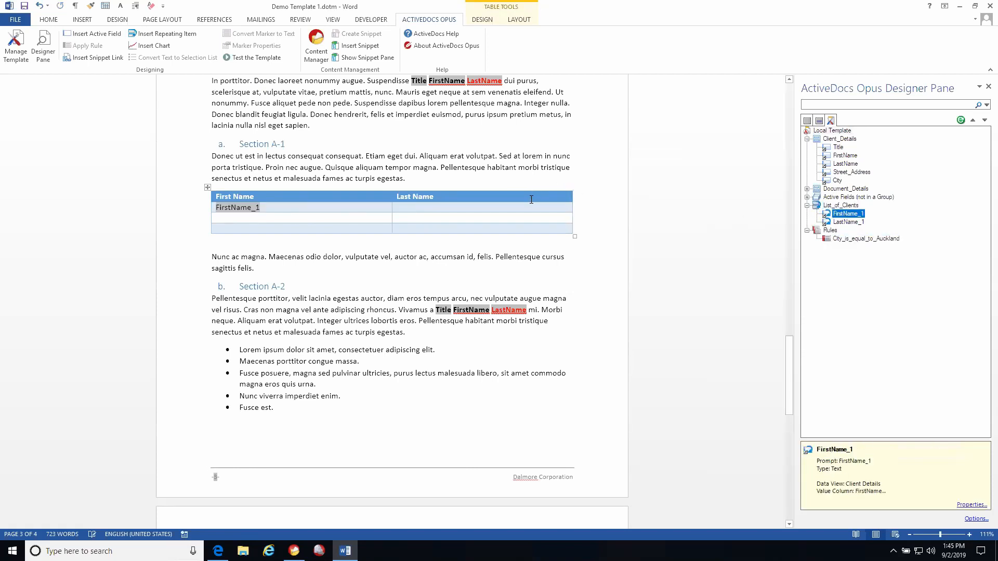
right_click(845, 222)
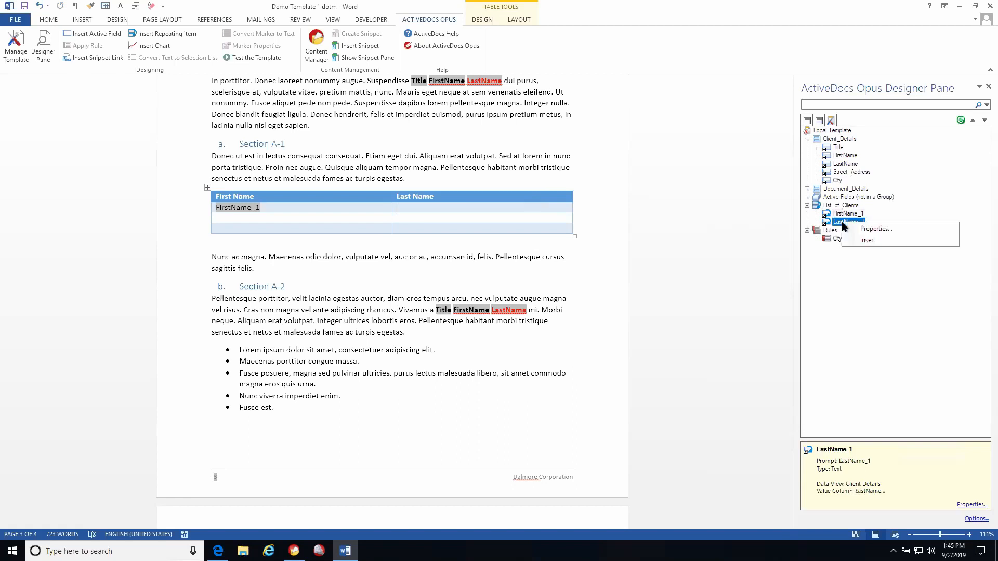
left_click(865, 238)
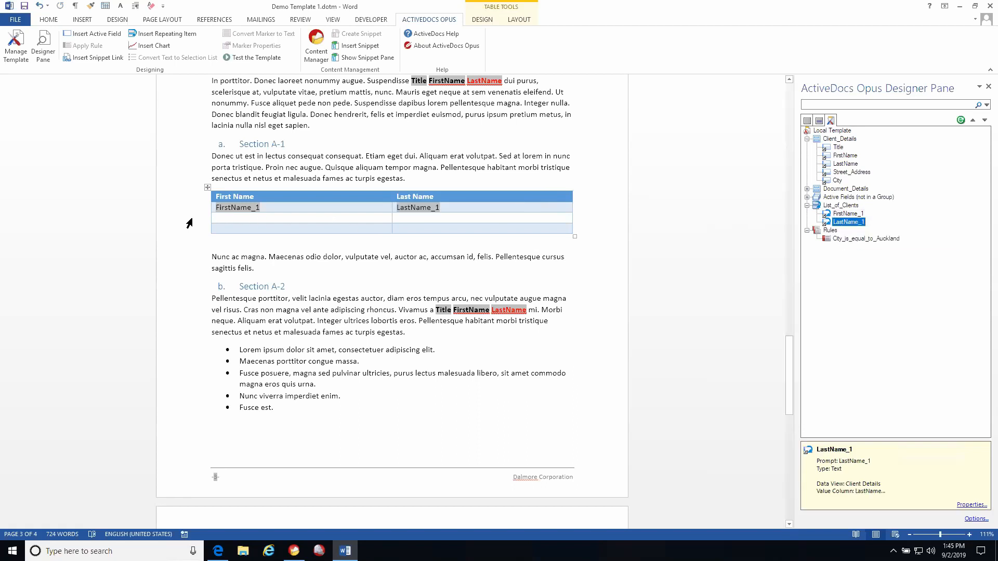
Delete the two empty rows beneath the field row in the Section A-1 table
left_click_drag(189, 219, 189, 228)
left_click(367, 206)
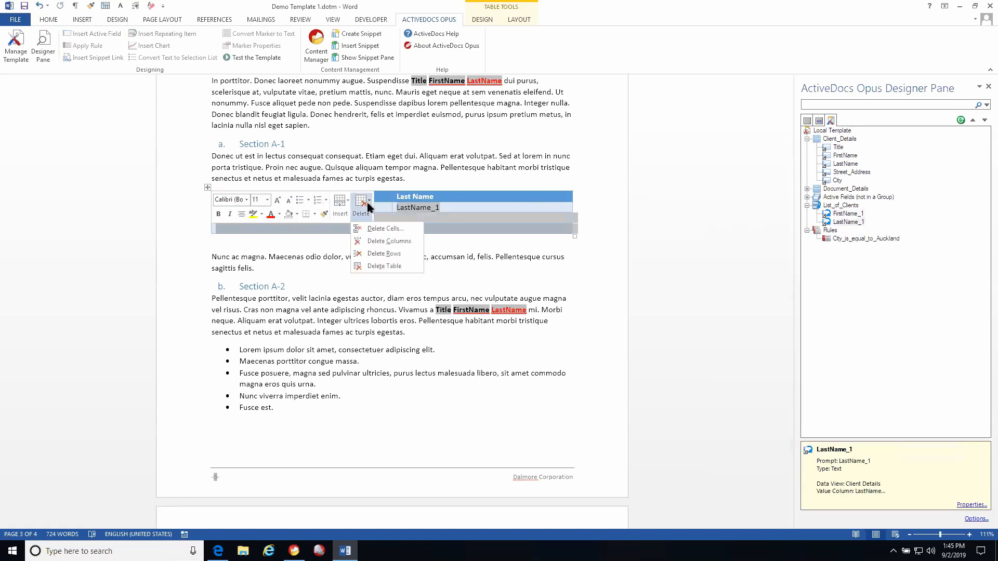
left_click(383, 248)
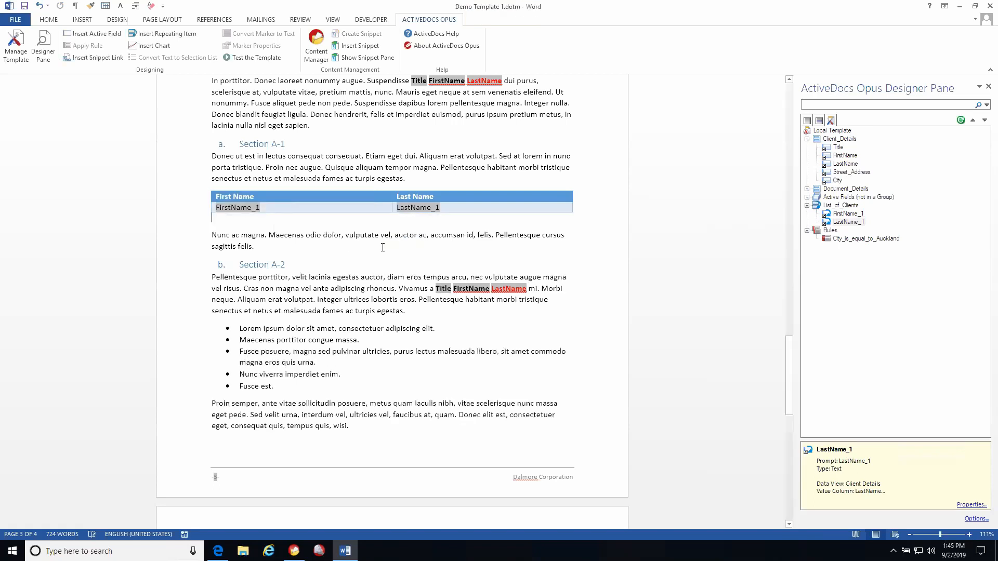
Split the Section A-1 table between its header and the FirstName_1 and LastName_1 row
left_click(338, 208)
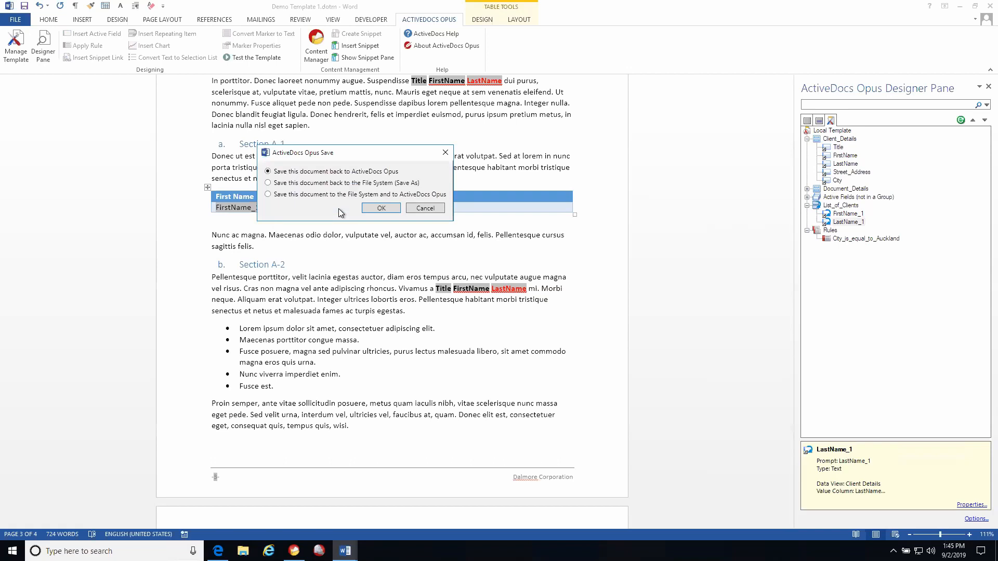
left_click(418, 208)
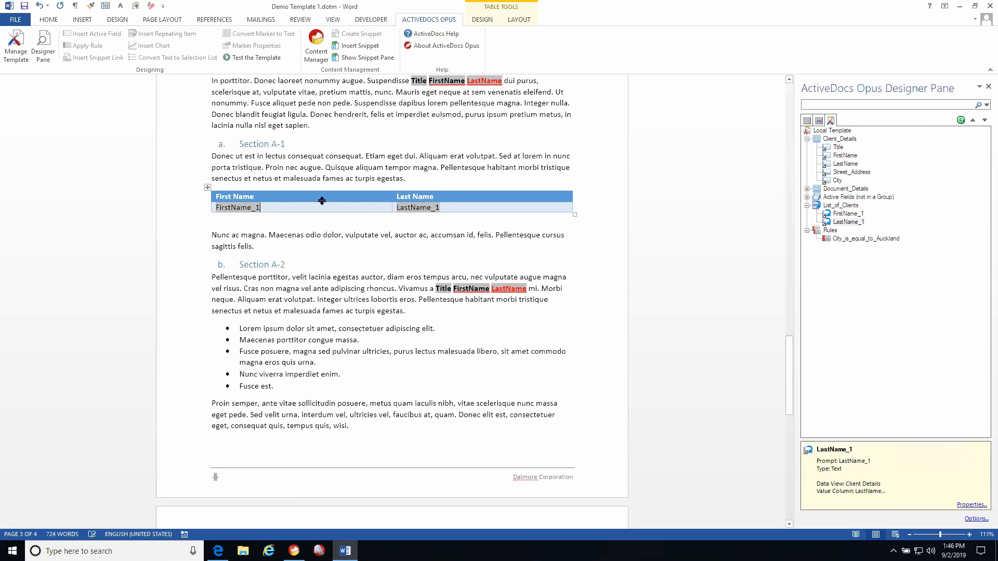
left_click(519, 19)
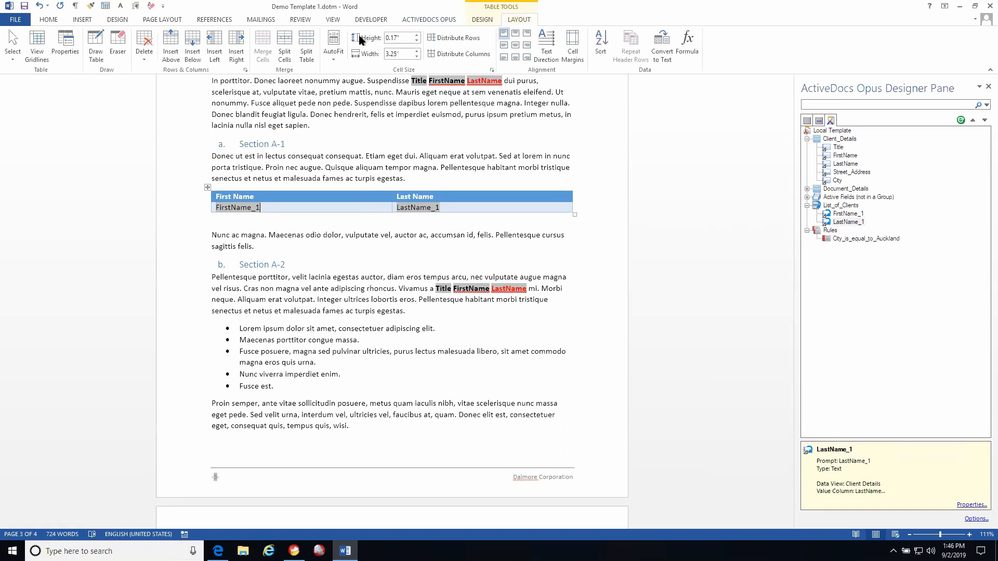
left_click(358, 43)
Insert the List_of_Clients repeating item around the separated FirstName_1 and LastName_1 row
left_click_drag(221, 210, 581, 225)
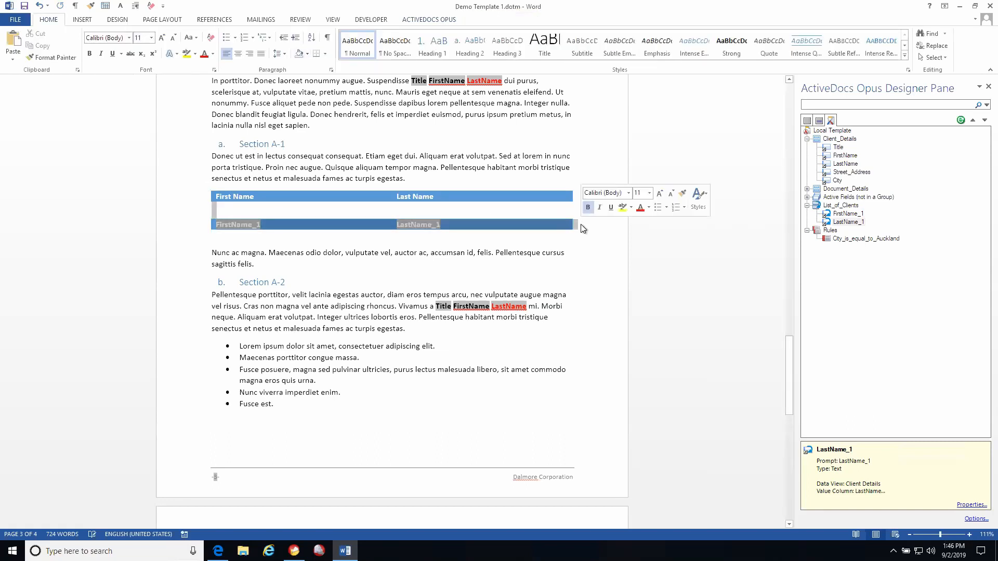
right_click(850, 206)
left_click(874, 221)
Enable Merge Table Rows and Headers for the List_of_Clients repeating item
right_click(850, 205)
left_click(878, 210)
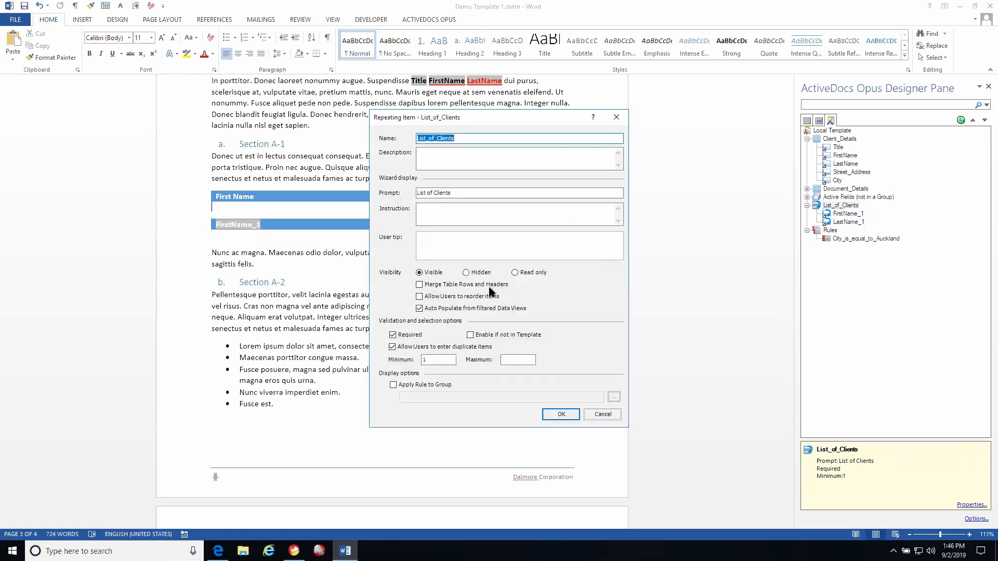
left_click(467, 286)
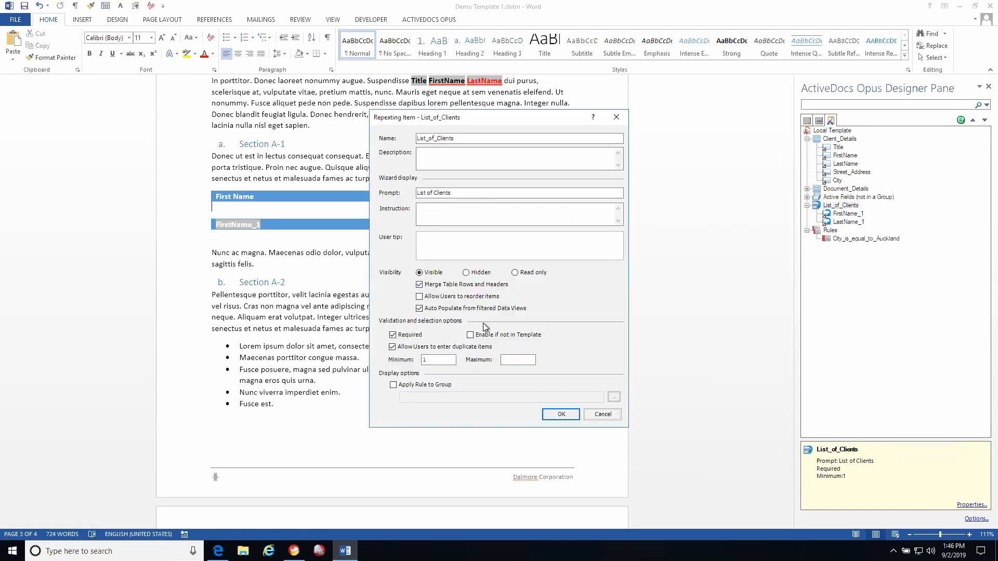
left_click(554, 415)
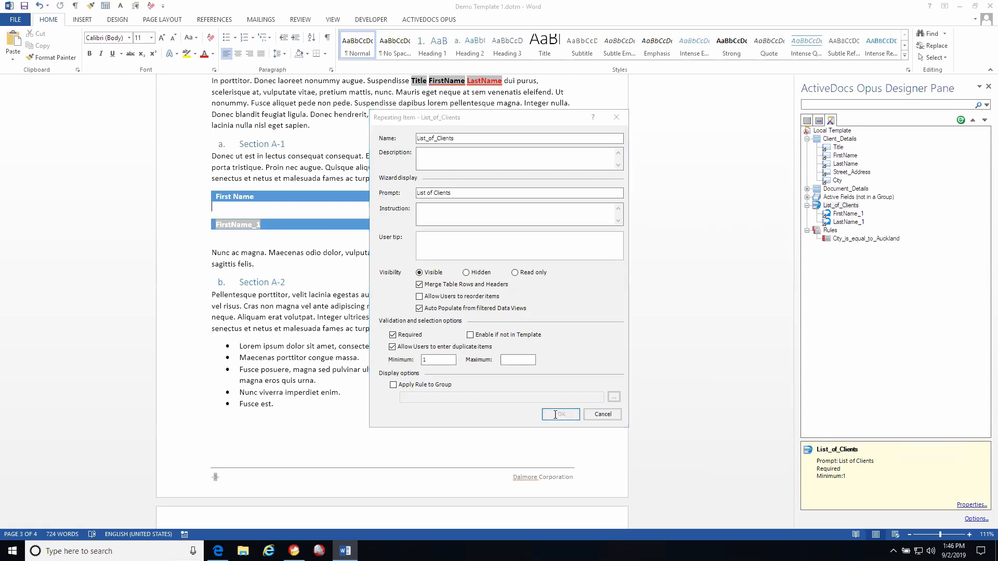
Save and test the template, filling the wizard's Client Details from the second client record in the data list
left_click(433, 21)
left_click(256, 58)
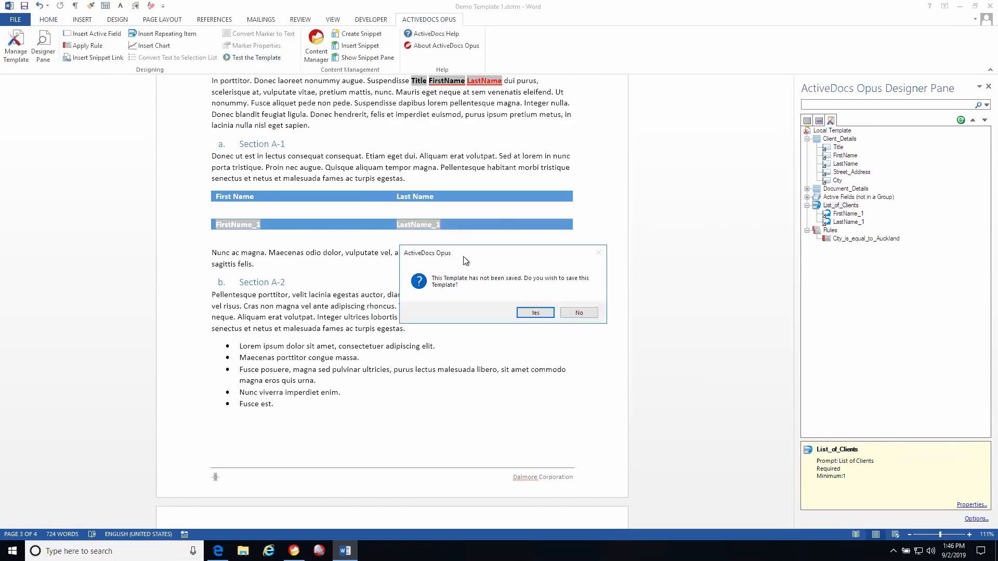
left_click(526, 313)
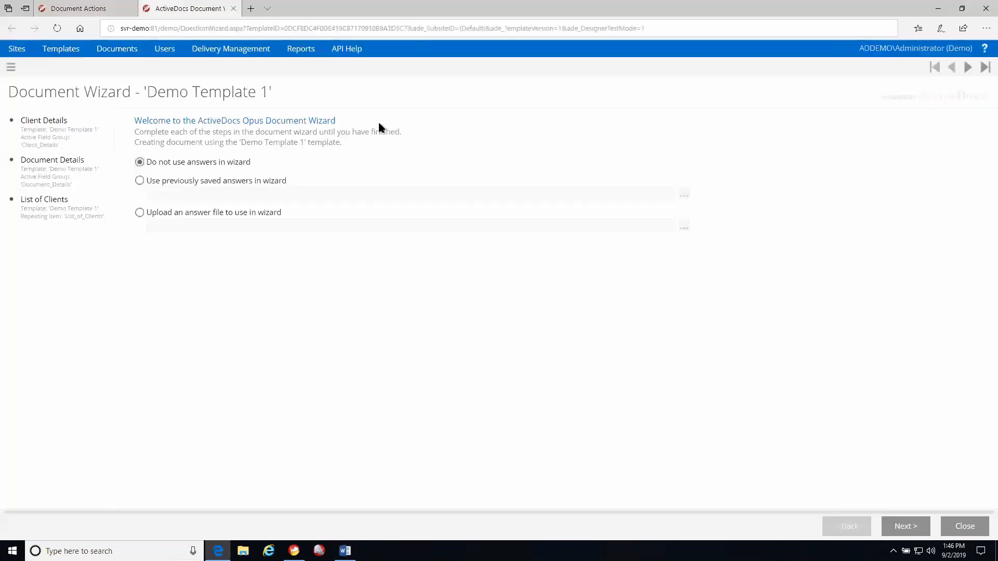
left_click(904, 525)
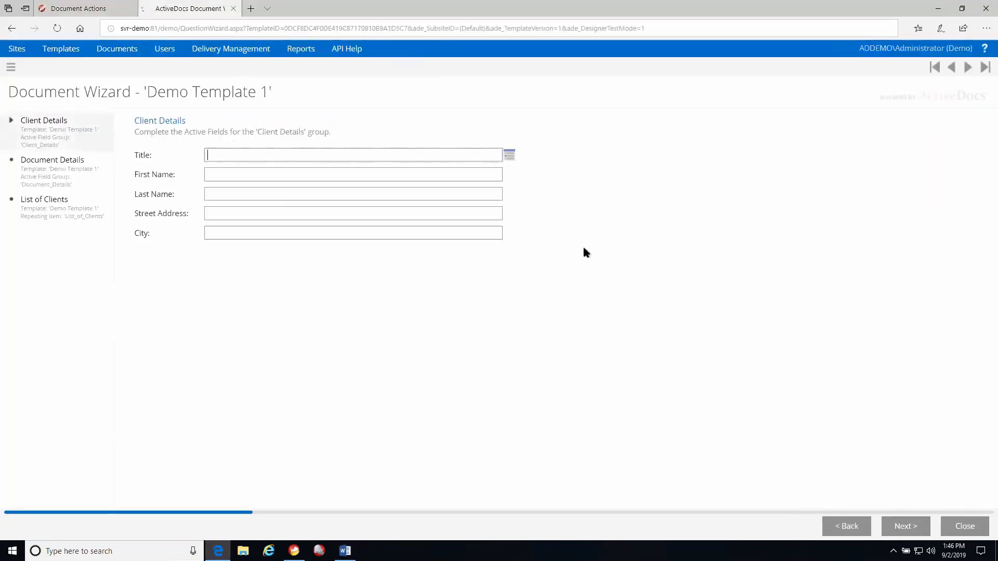
left_click(508, 155)
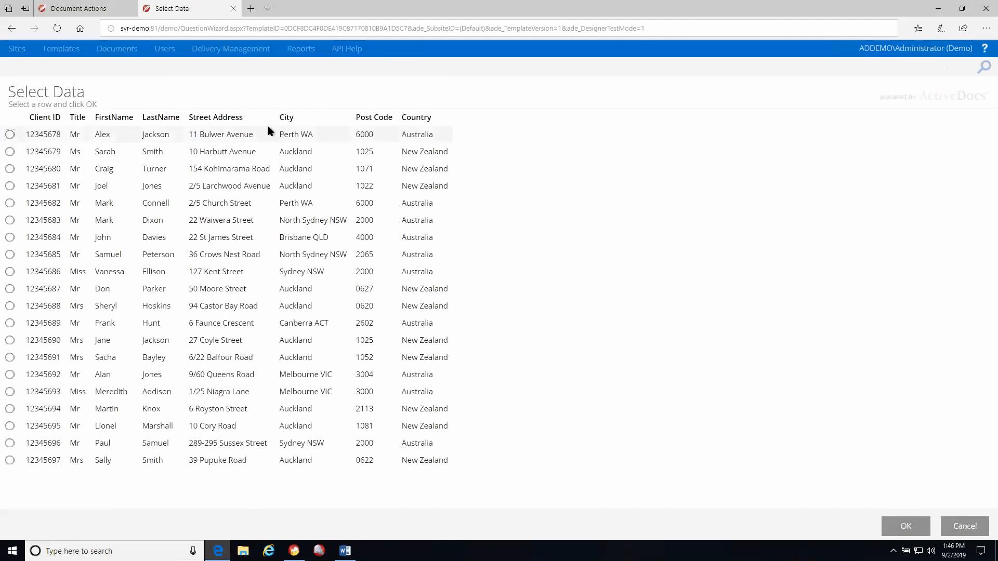
left_click(260, 146)
left_click(909, 527)
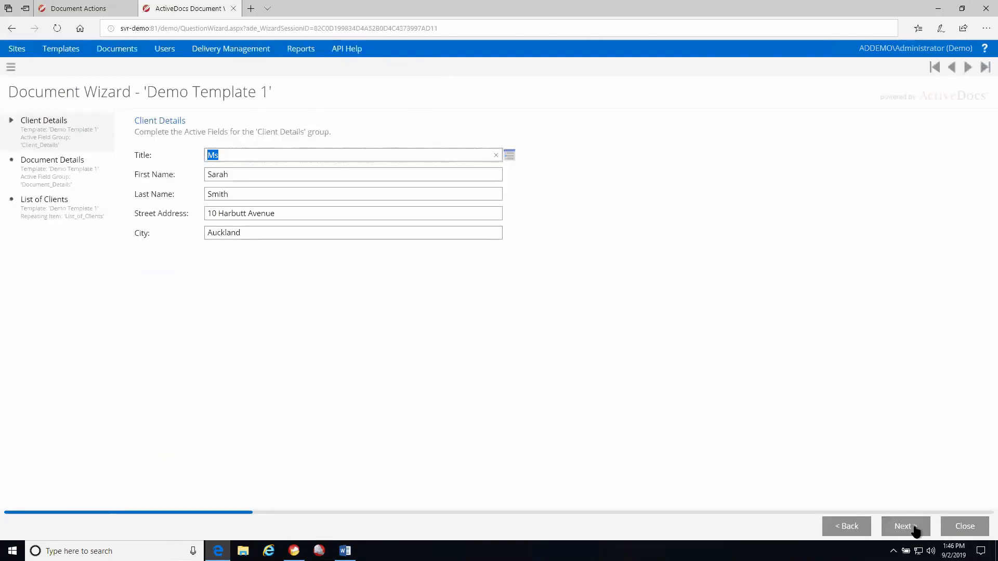
Add all client records from the data list to List of Clients and finish the Document Wizard
left_click(904, 527)
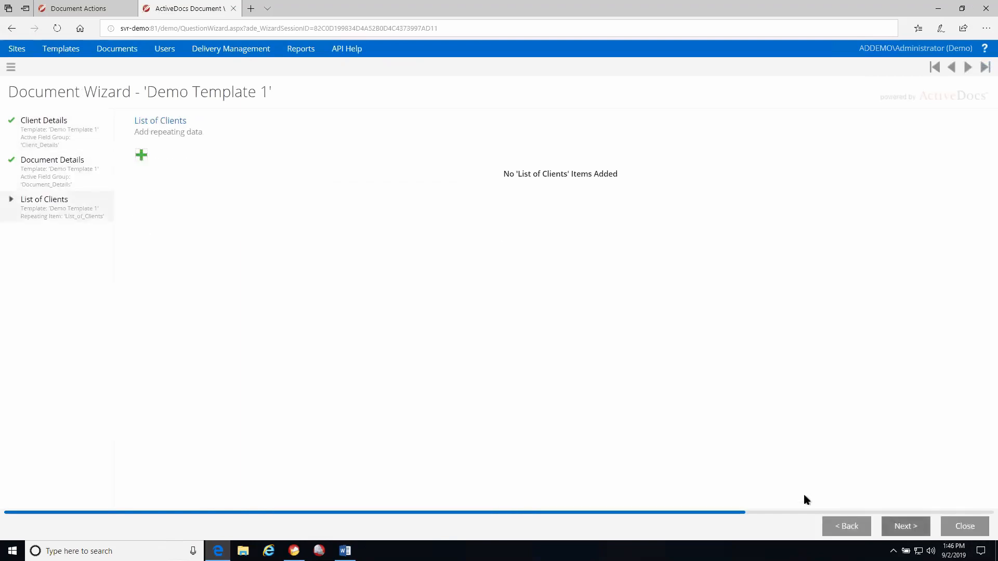
left_click(141, 155)
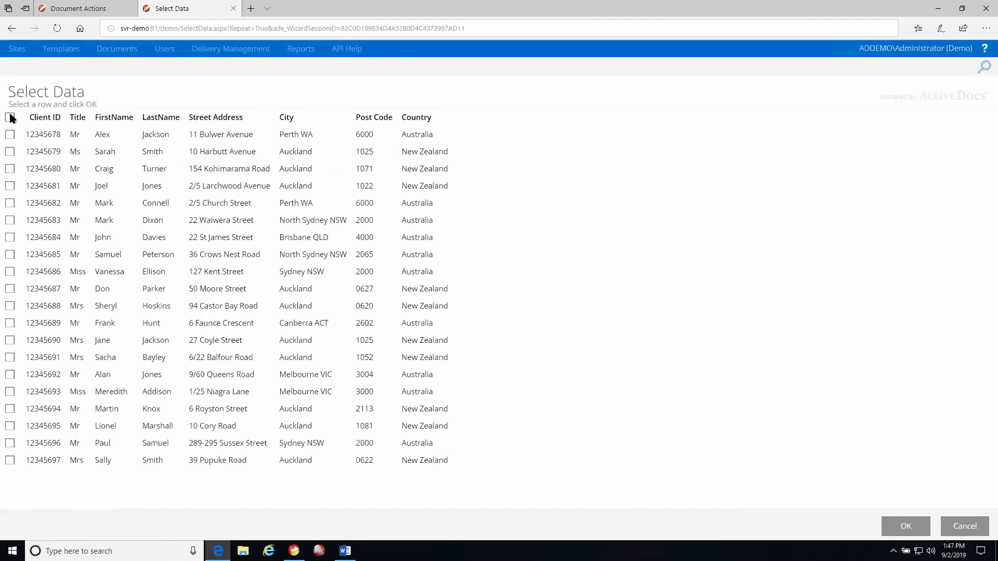
left_click(9, 117)
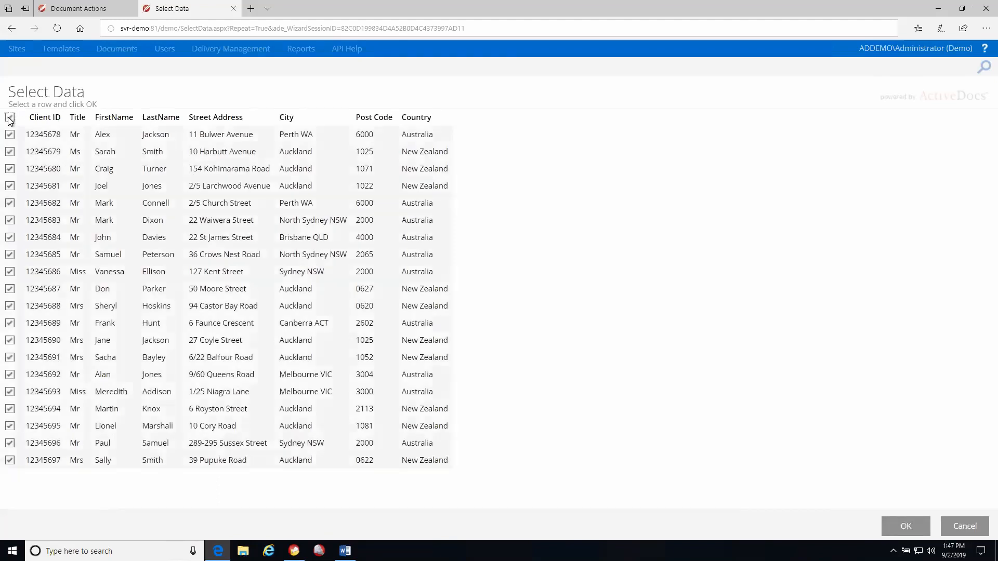
left_click(901, 527)
left_click(910, 526)
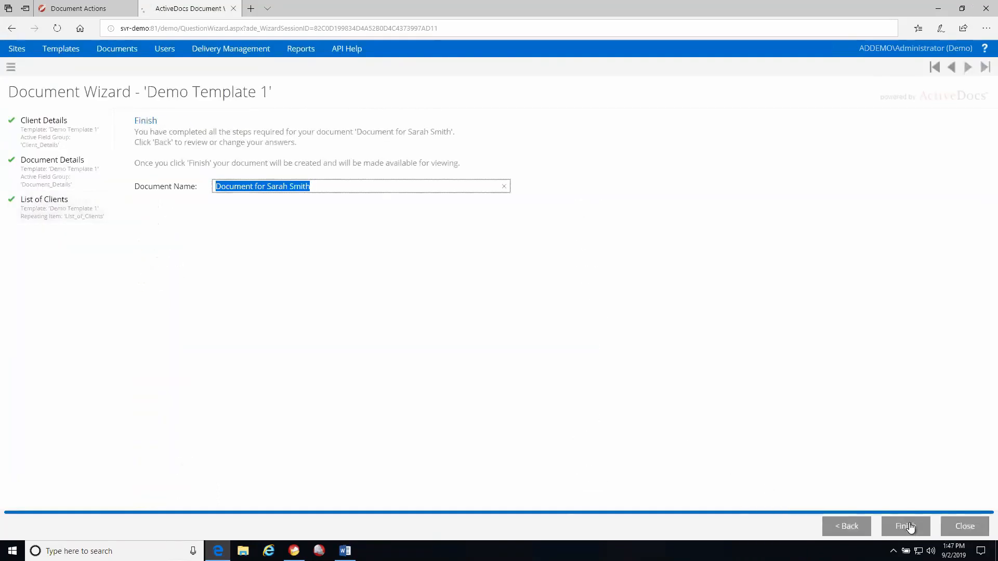
left_click(908, 524)
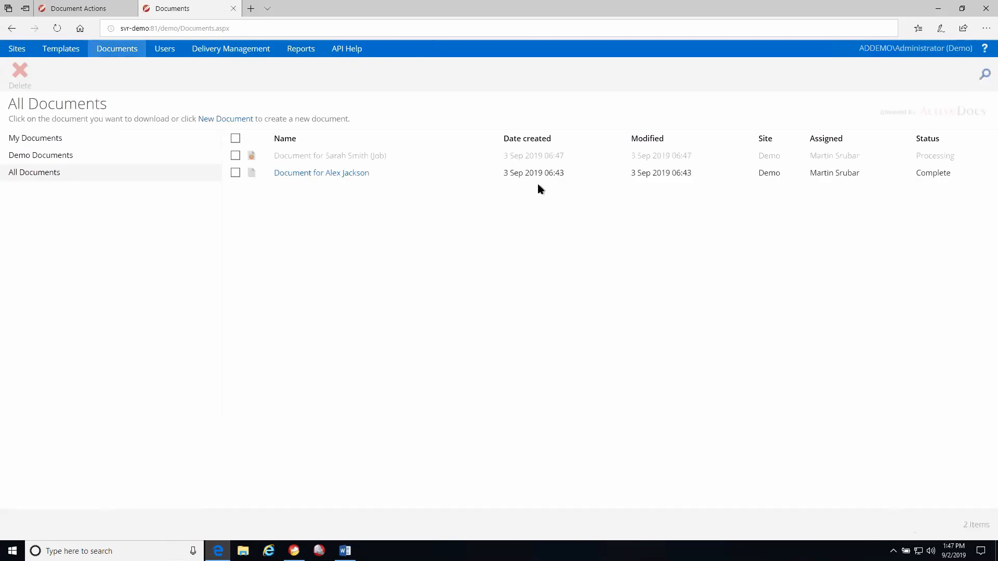
Download the newly generated document as Word Document (*.docx), review its Section A-1 client table and close it
left_click(349, 159)
left_click(16, 74)
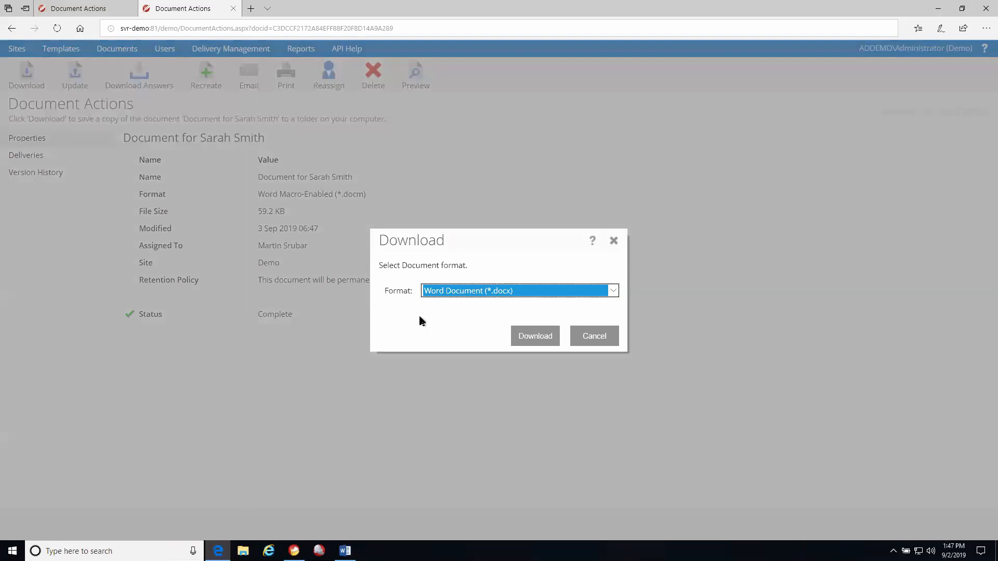
left_click(534, 337)
left_click(535, 520)
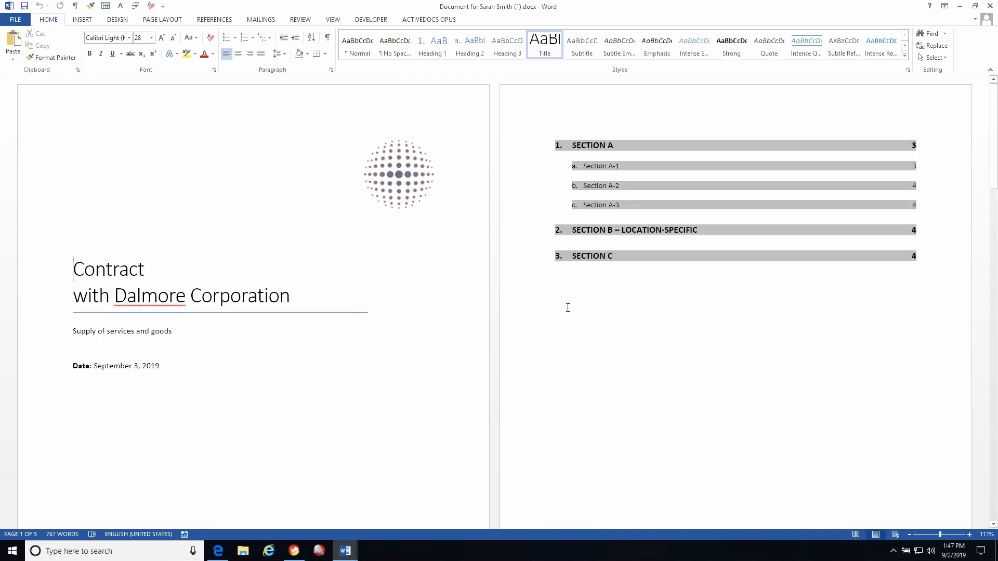
scroll(568, 308, "down", 10)
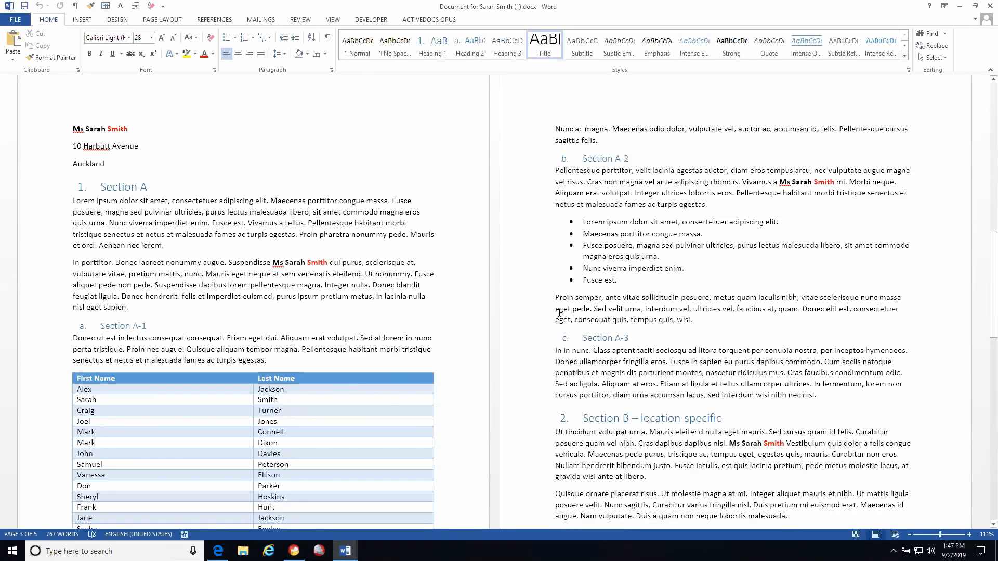
scroll(395, 301, "down", 4)
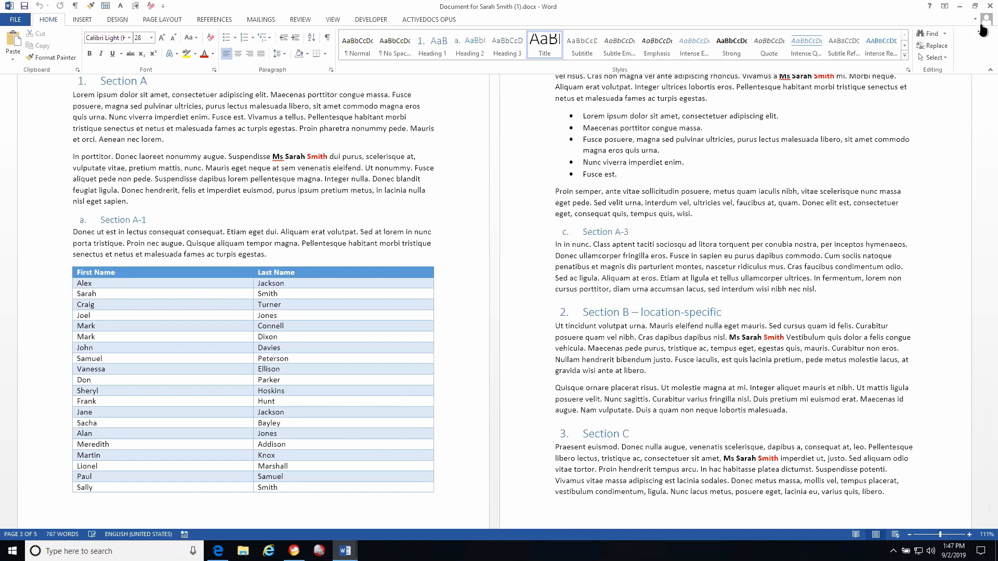
left_click(989, 7)
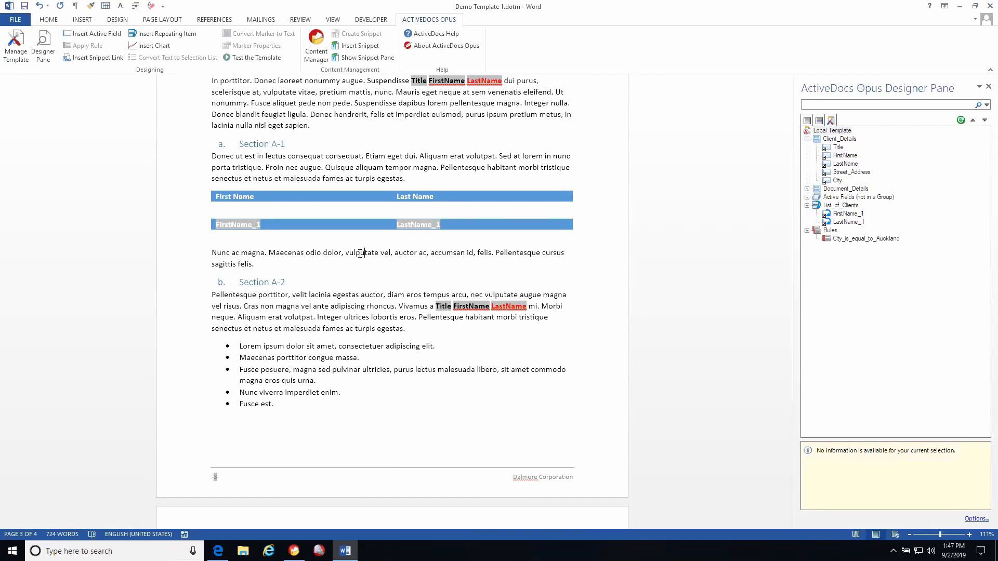
Add a filter condition on the FirstName field to the value list of FirstName_1 in List_of_Clients
left_click(16, 46)
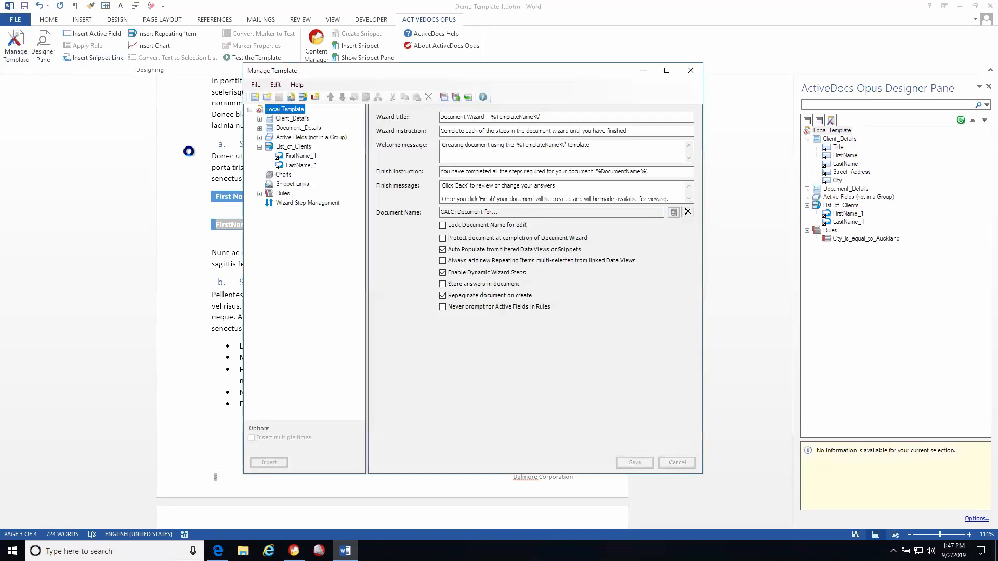
left_click(300, 156)
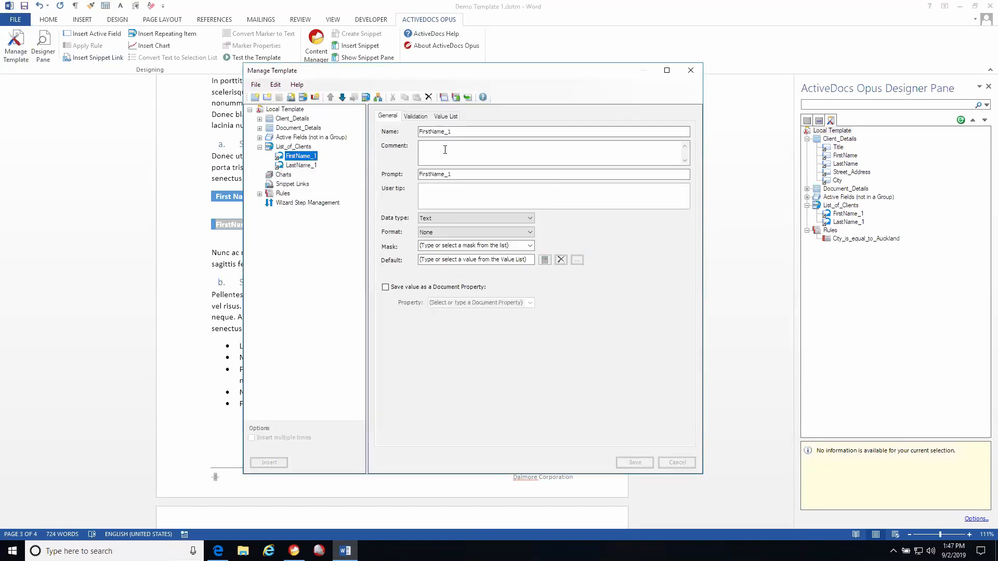
left_click(447, 117)
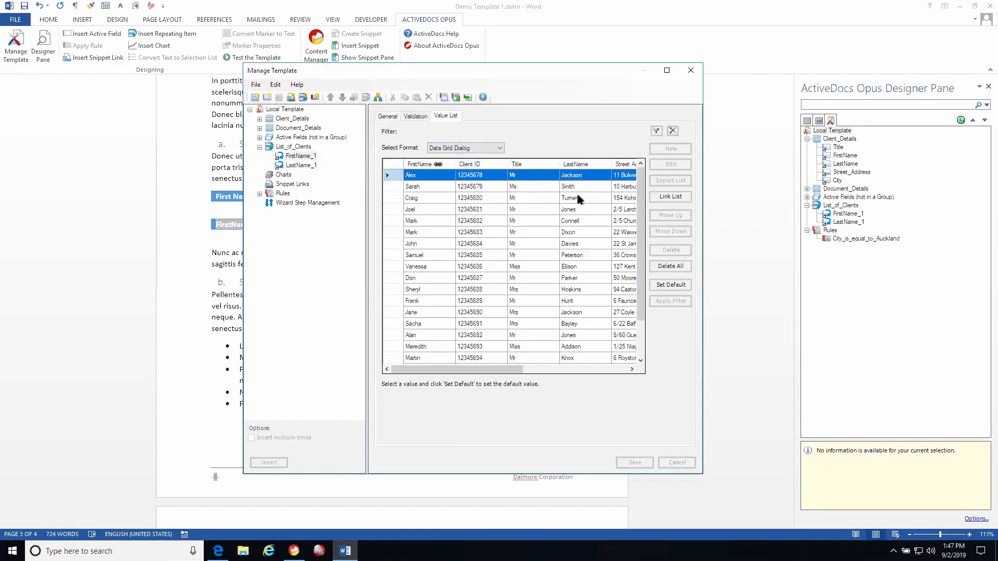
left_click(657, 131)
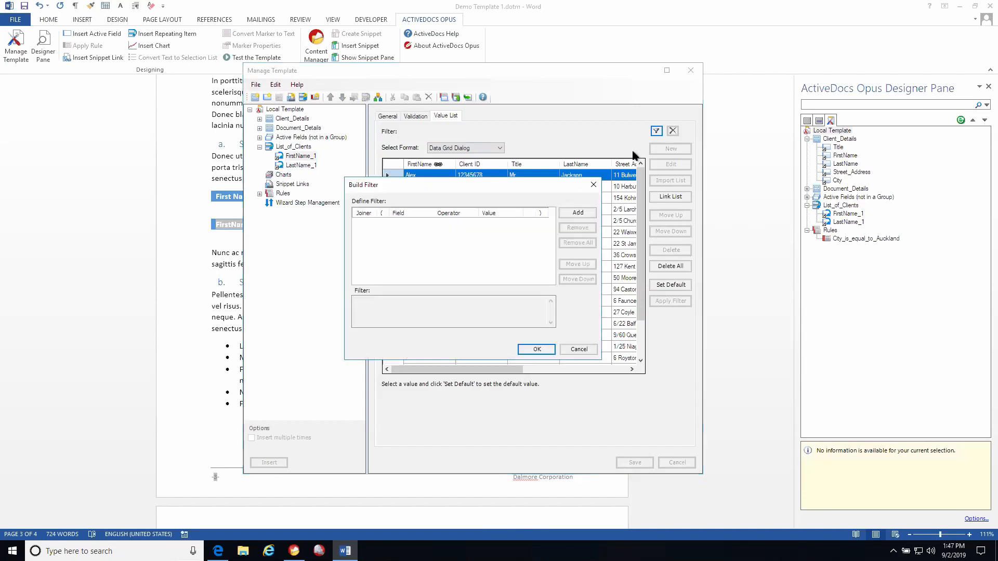
left_click(578, 213)
left_click(411, 223)
left_click(428, 223)
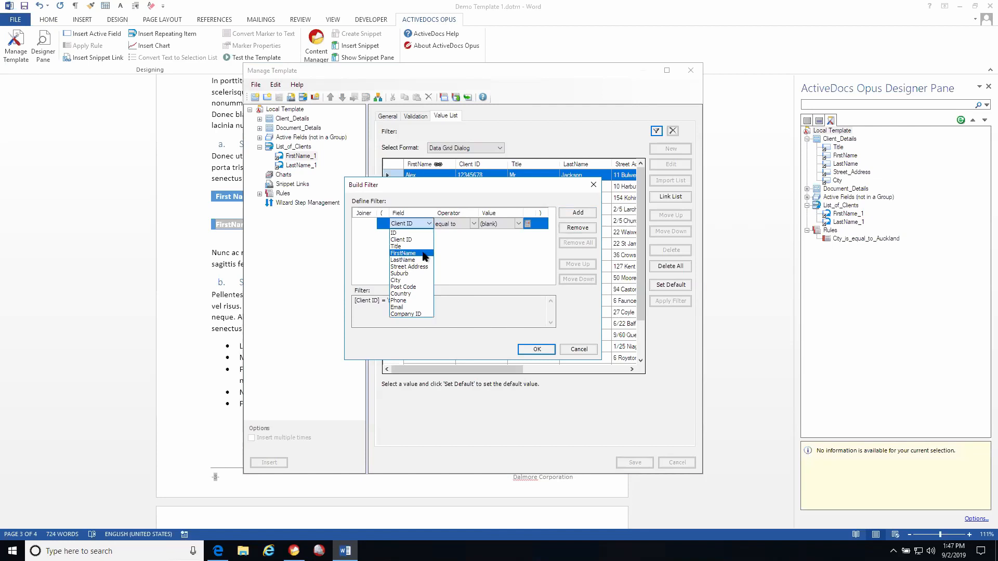
left_click(423, 253)
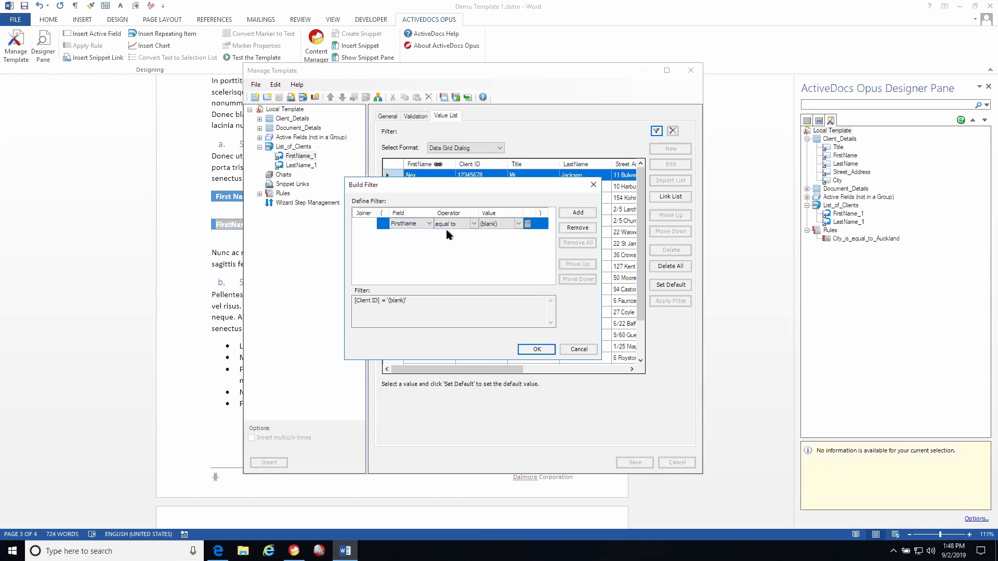
Make the condition >= a calculated Equals Value of the FirstName text field, and save the filter to the template
left_click(472, 226)
left_click(470, 226)
left_click(457, 246)
left_click(527, 224)
double_click(364, 202)
left_click(366, 285)
mouse_move(402, 292)
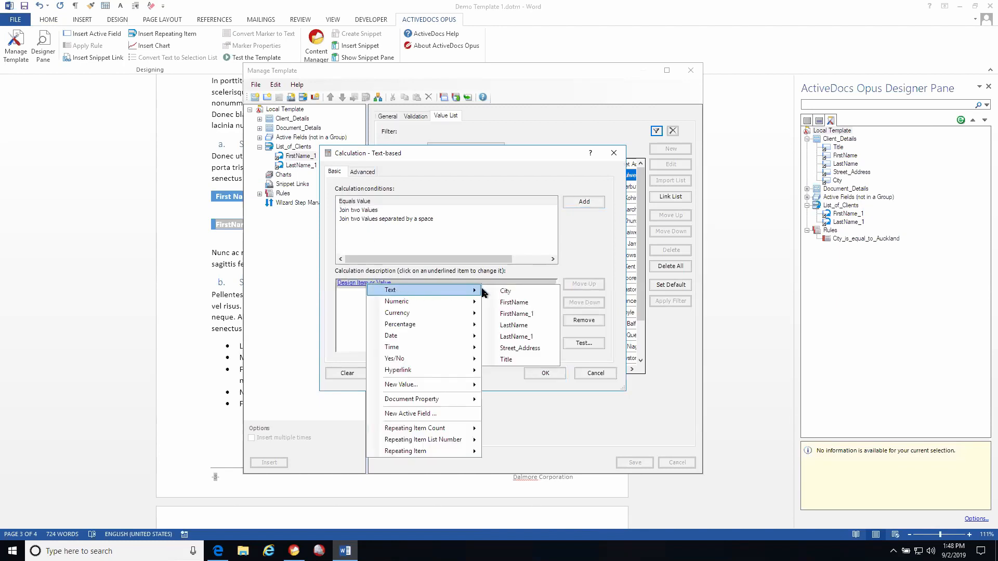
left_click(525, 305)
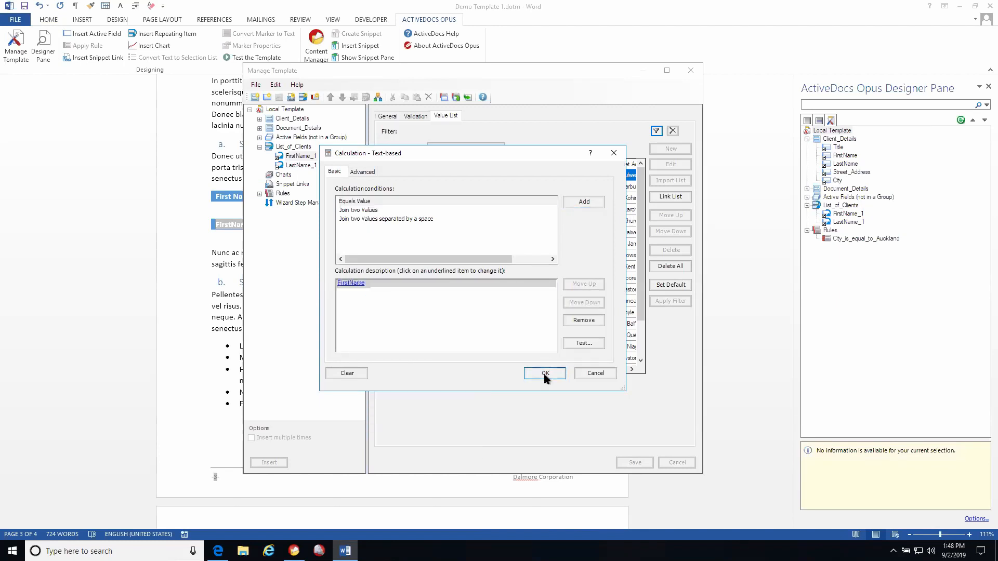
left_click(545, 373)
left_click(537, 350)
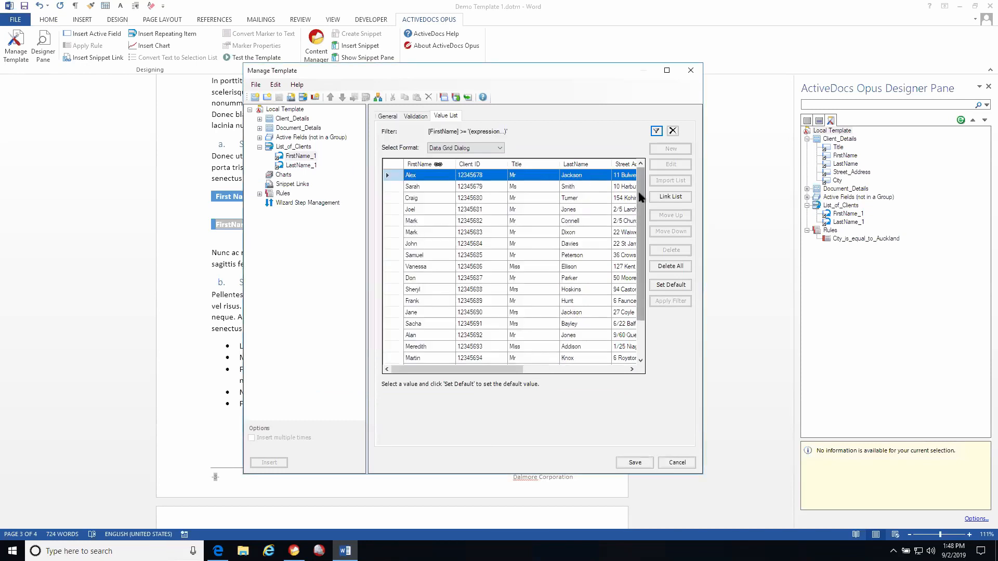
left_click(645, 467)
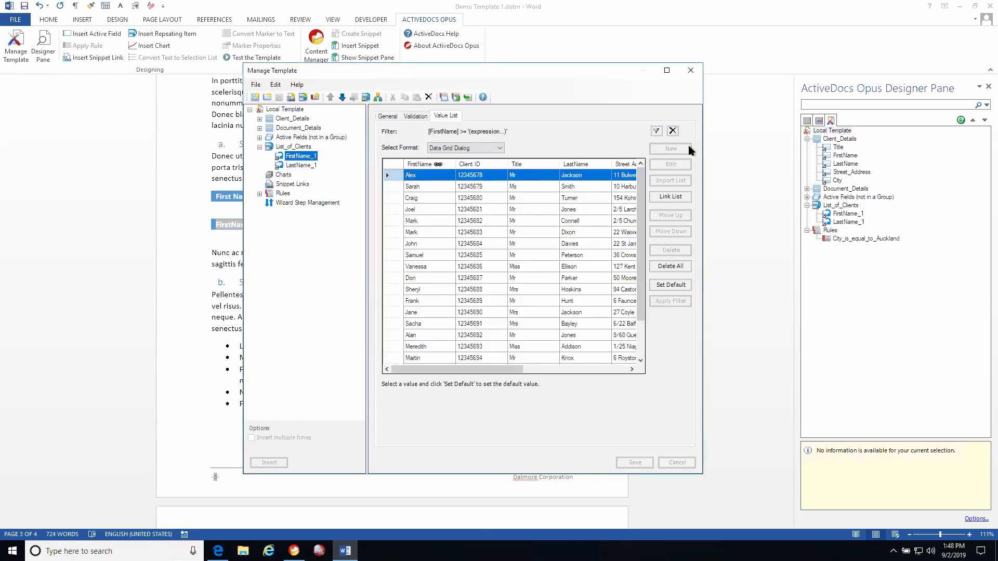
left_click(695, 70)
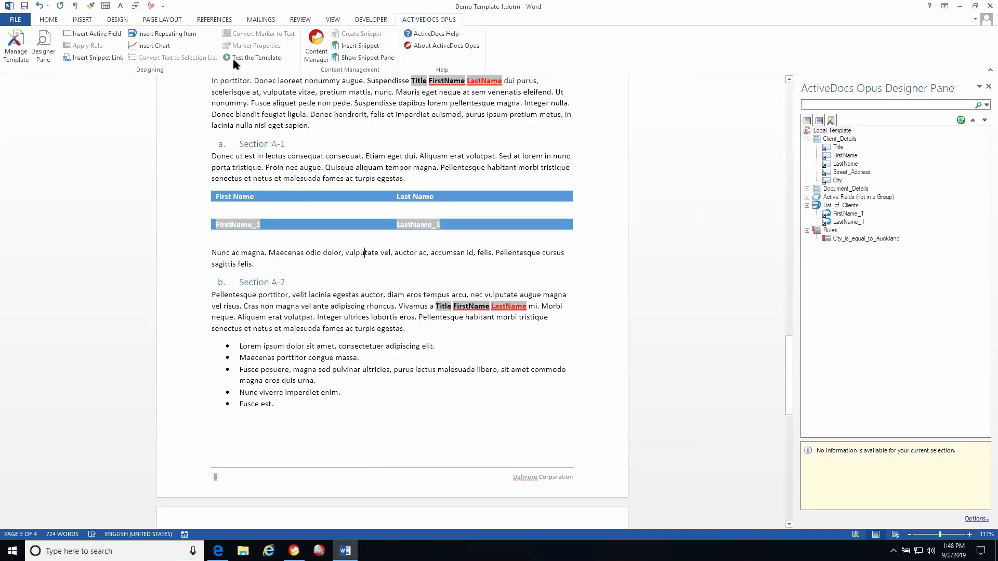
Test the template with Client Details filled from the first client record, and check the filtered List of Clients
left_click(525, 314)
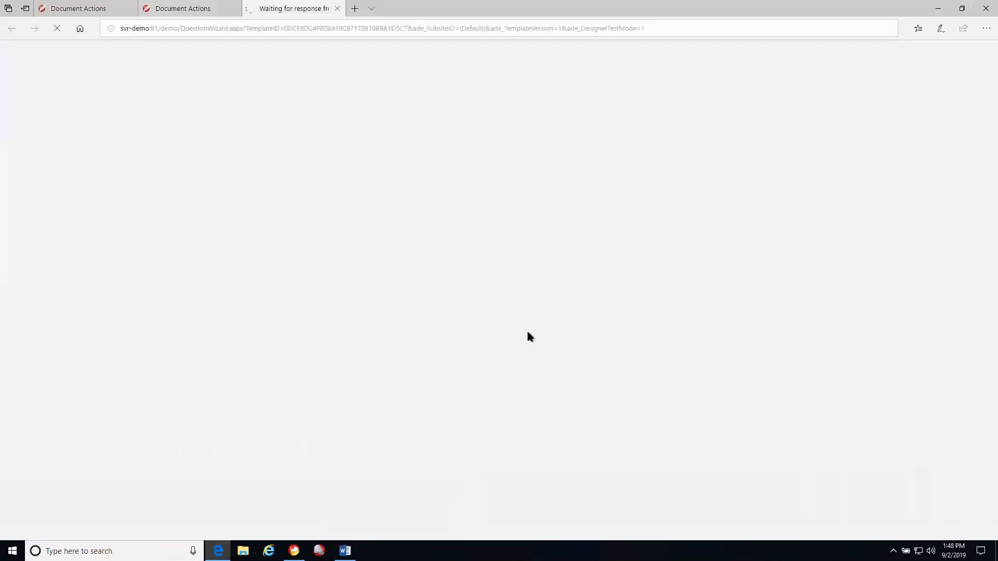
left_click(887, 527)
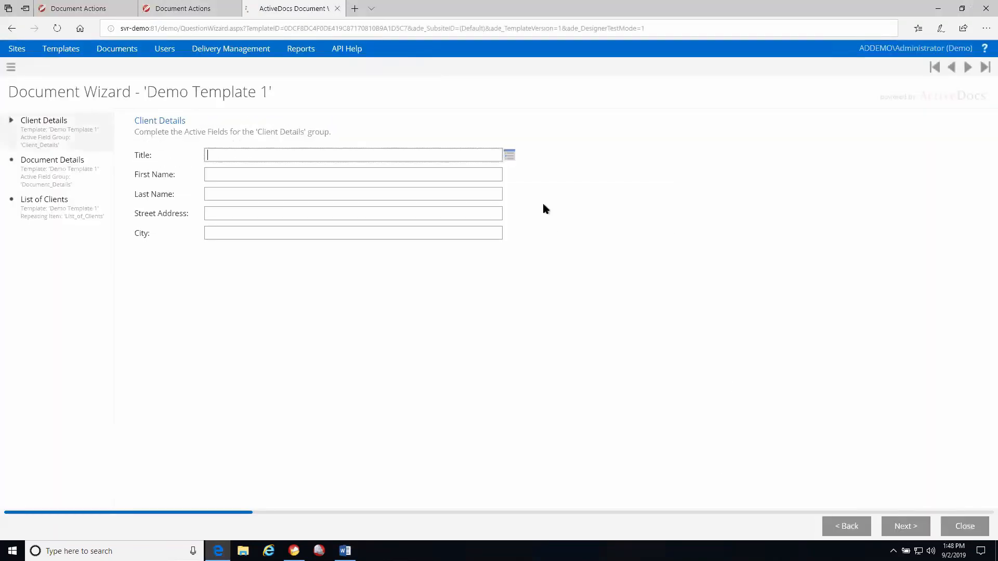
left_click(174, 136)
left_click(892, 526)
left_click(890, 525)
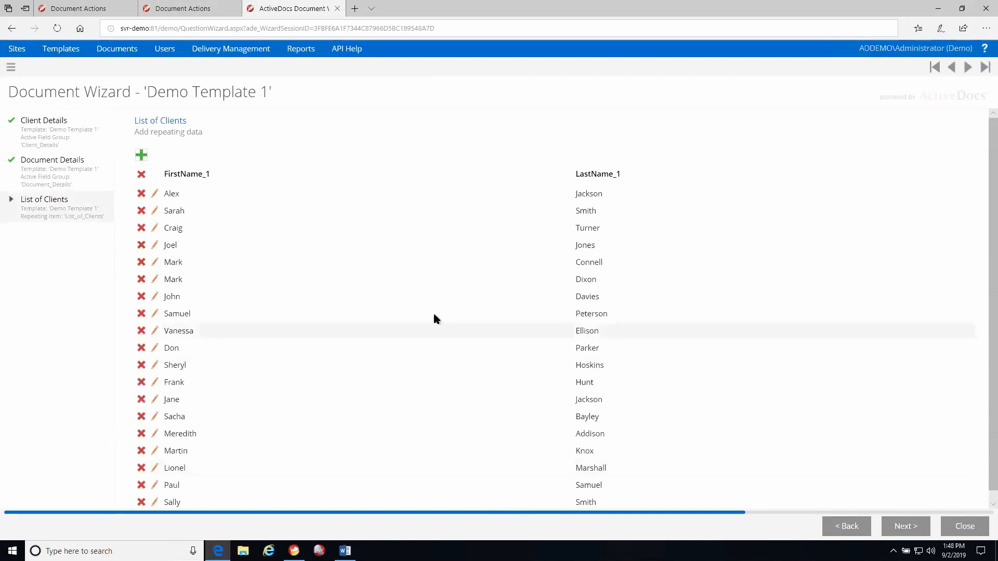
scroll(416, 310, "down", 2)
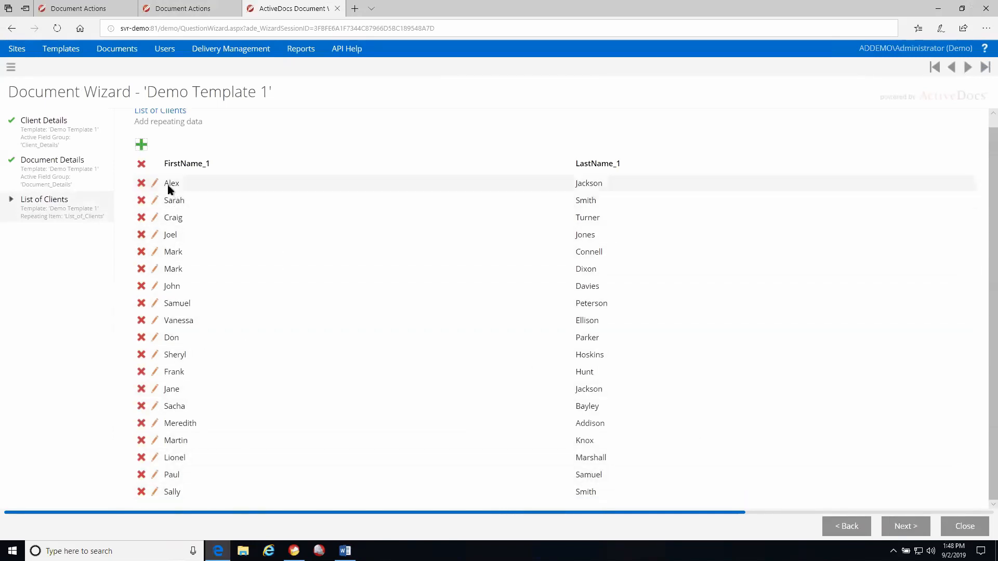
Return to Client Details, refill it from the second-to-last client record, and recheck List of Clients
left_click(847, 526)
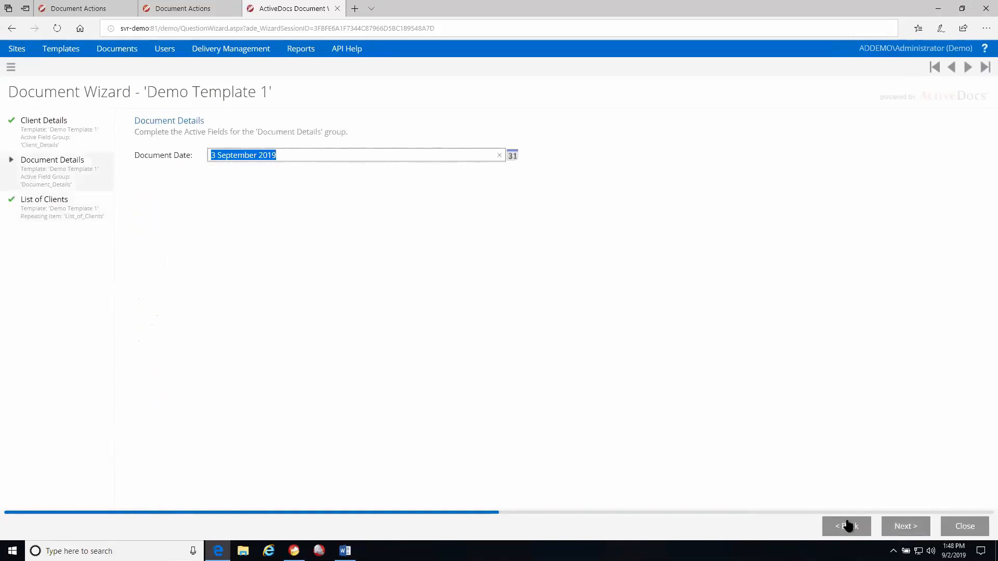
left_click(847, 526)
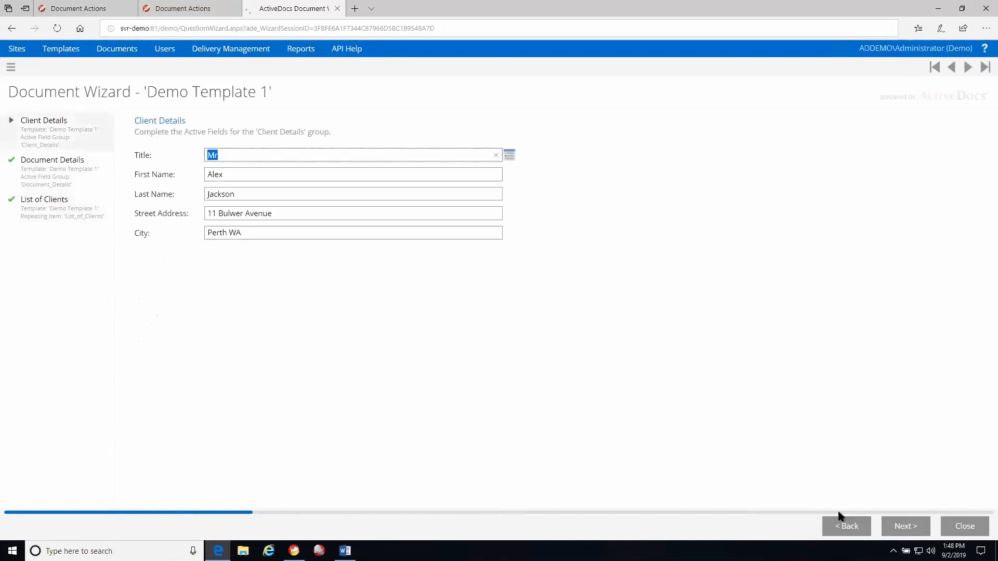
left_click(509, 155)
left_click(79, 443)
left_click(891, 527)
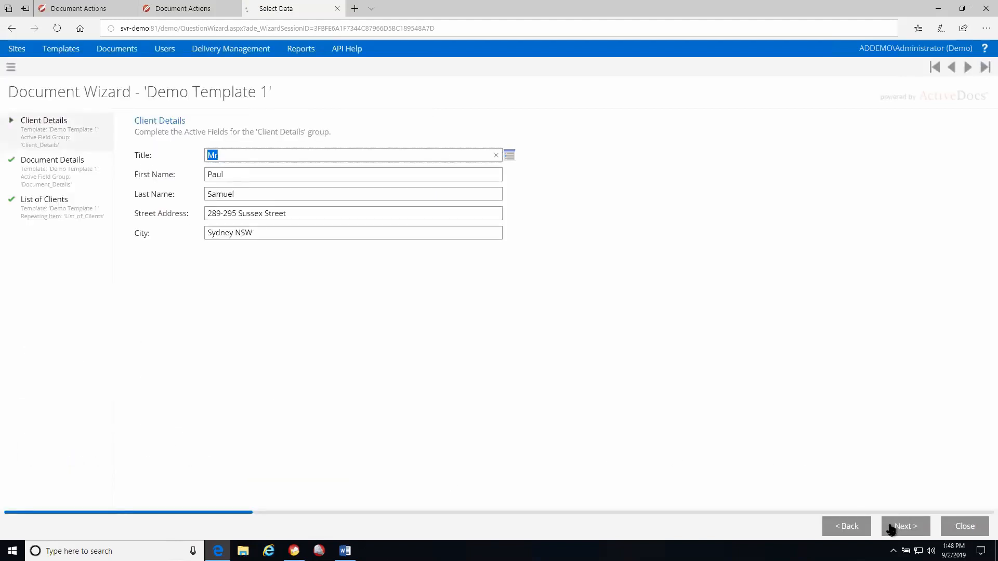
left_click(40, 198)
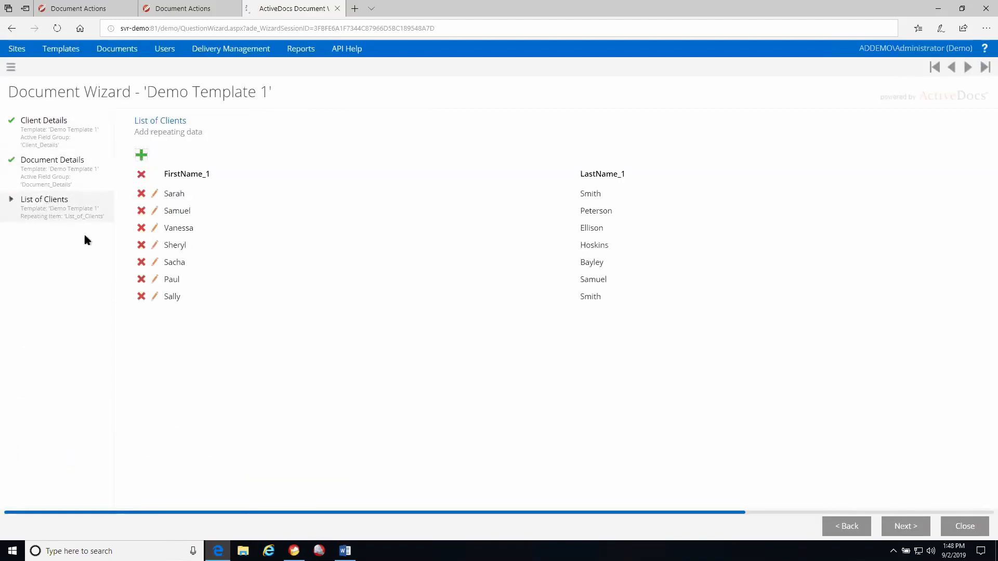
Generate the document, download it as Word Document (*.docx) and open it to review the filtered client table
left_click(905, 525)
left_click(905, 527)
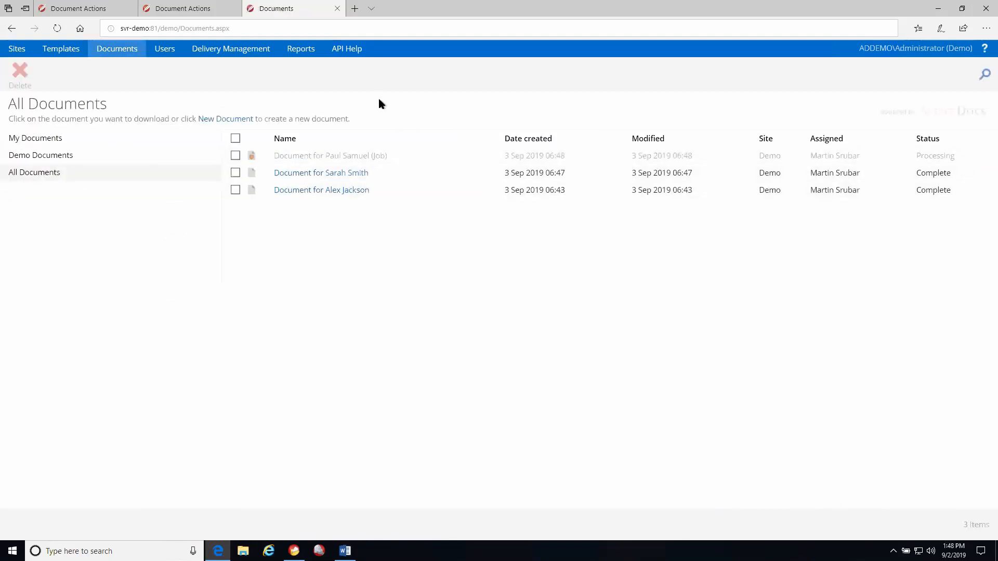
left_click(307, 157)
left_click(27, 75)
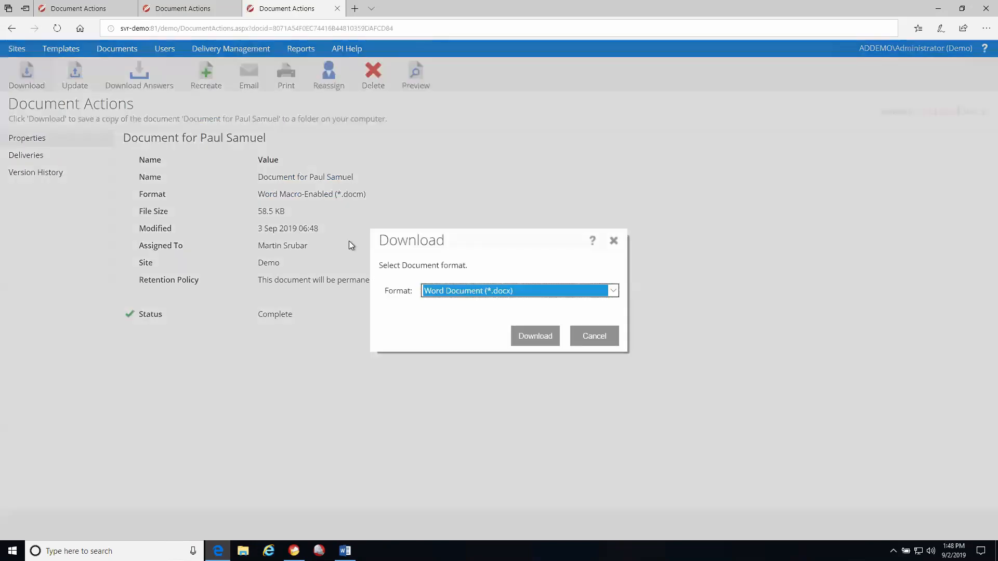
left_click(539, 341)
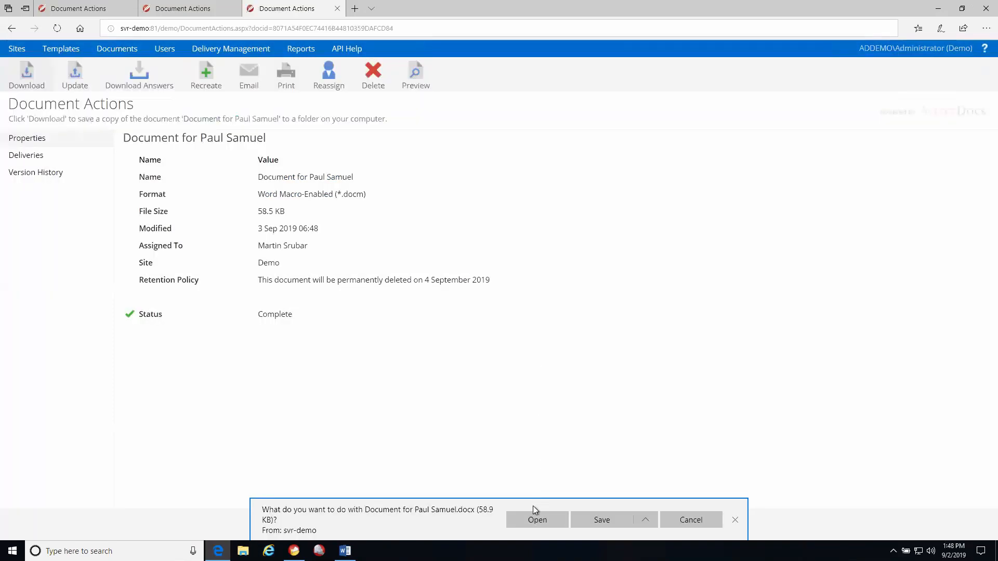
left_click(533, 519)
scroll(573, 239, "down", 15)
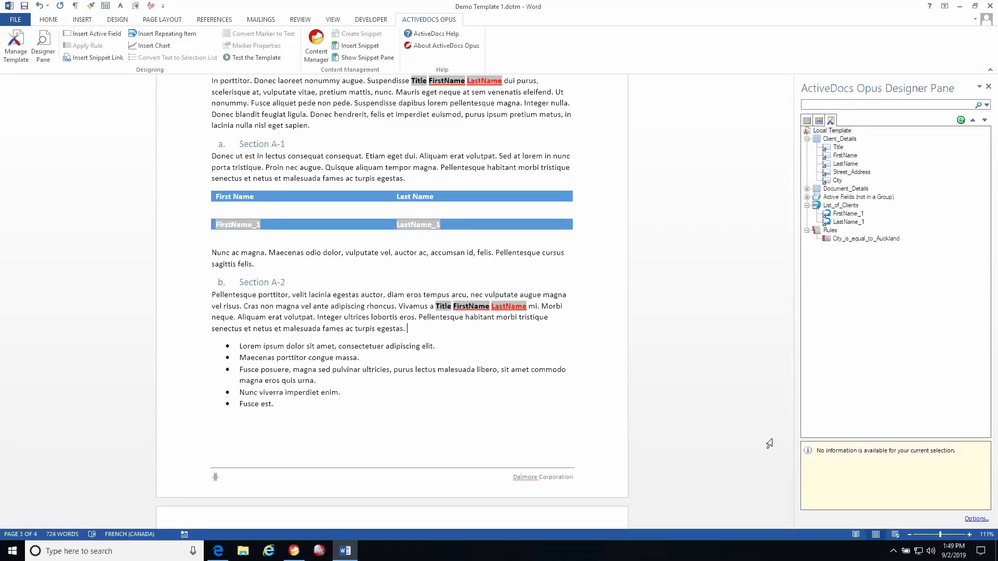
Create a snippet named Demo Section C in the Demo Snippets folder from the whole Section C heading and text
left_click(560, 383)
scroll(563, 378, "down", 5)
scroll(564, 378, "down", 12)
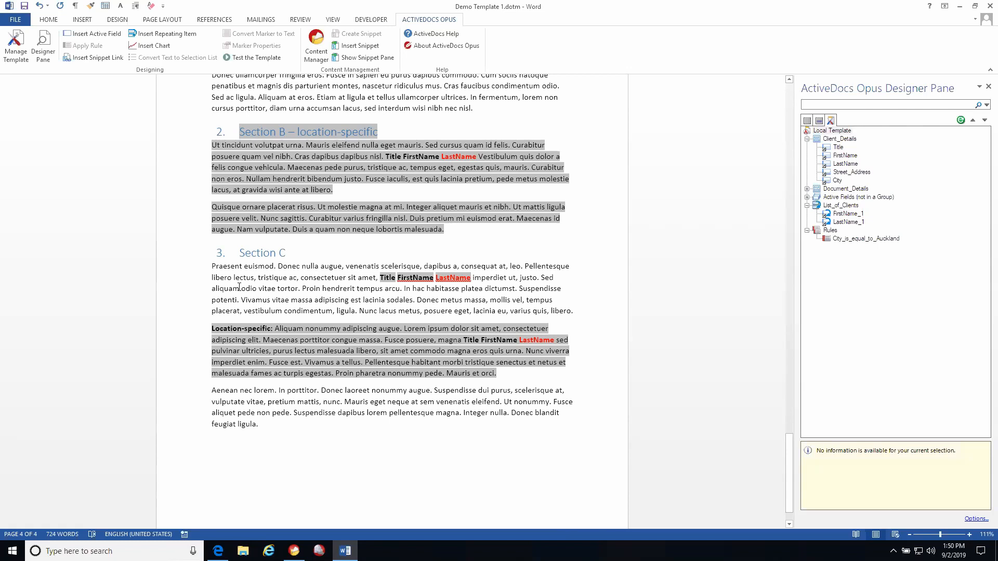
left_click_drag(237, 253, 326, 423)
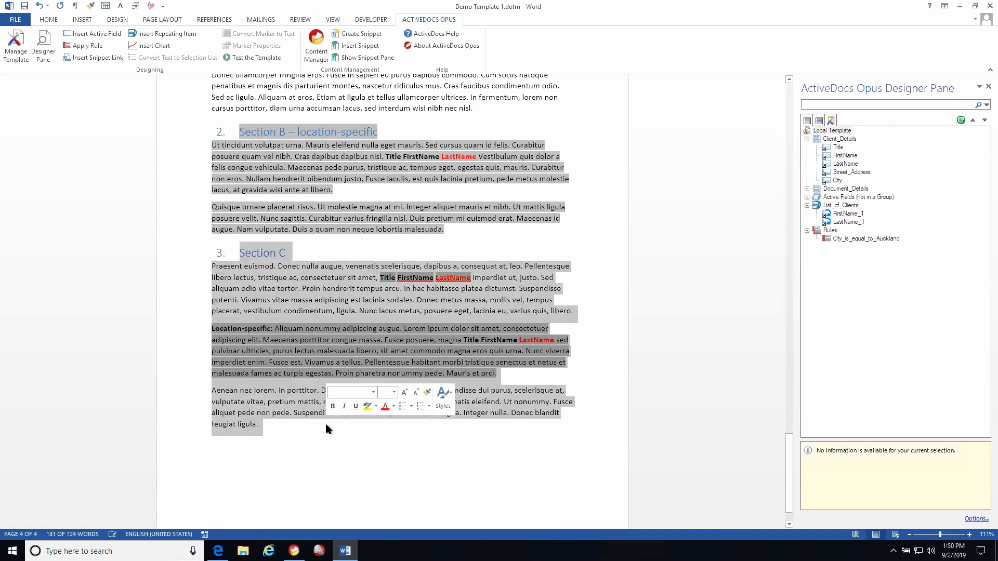
left_click(369, 34)
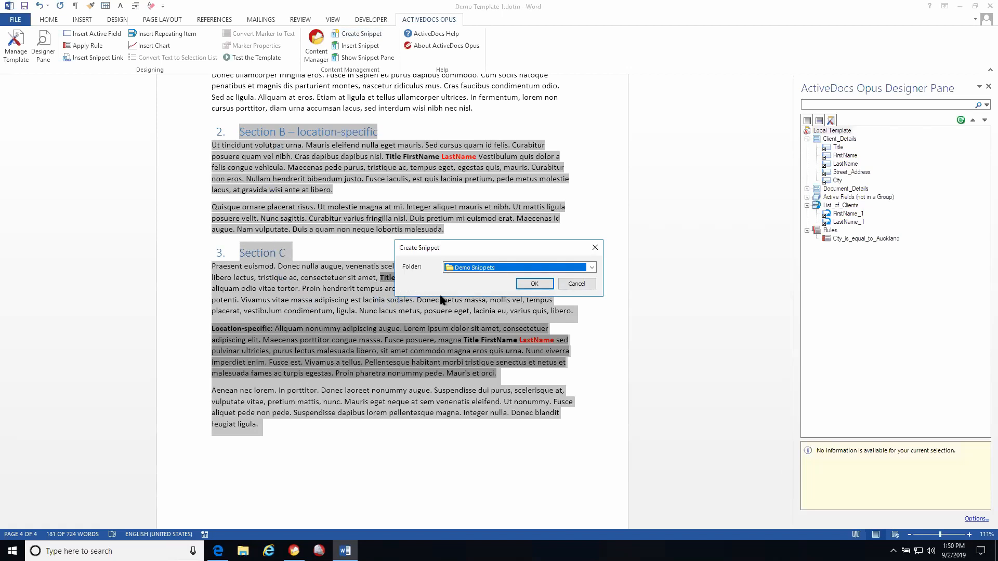
left_click(535, 284)
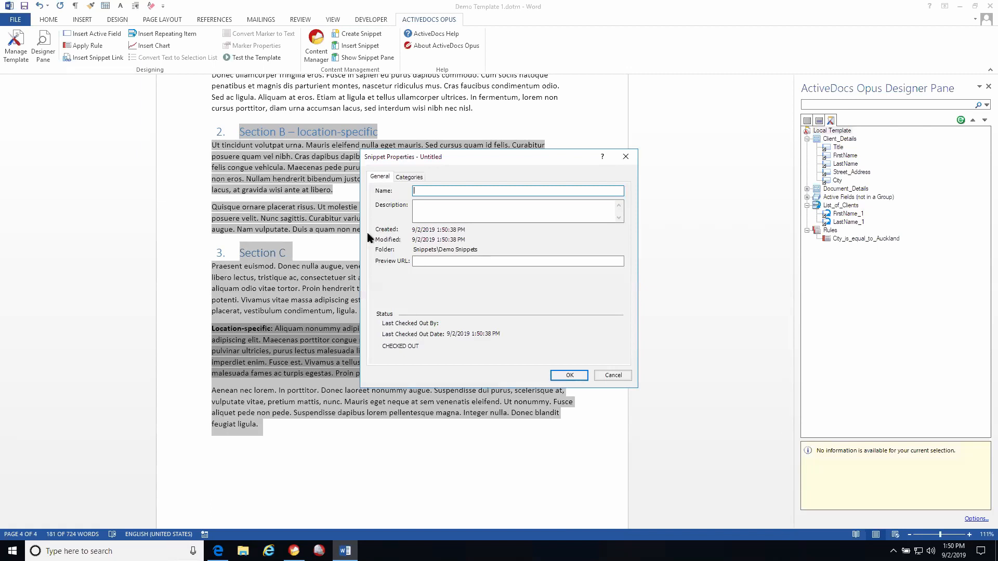
type("Demo Section C")
left_click(556, 376)
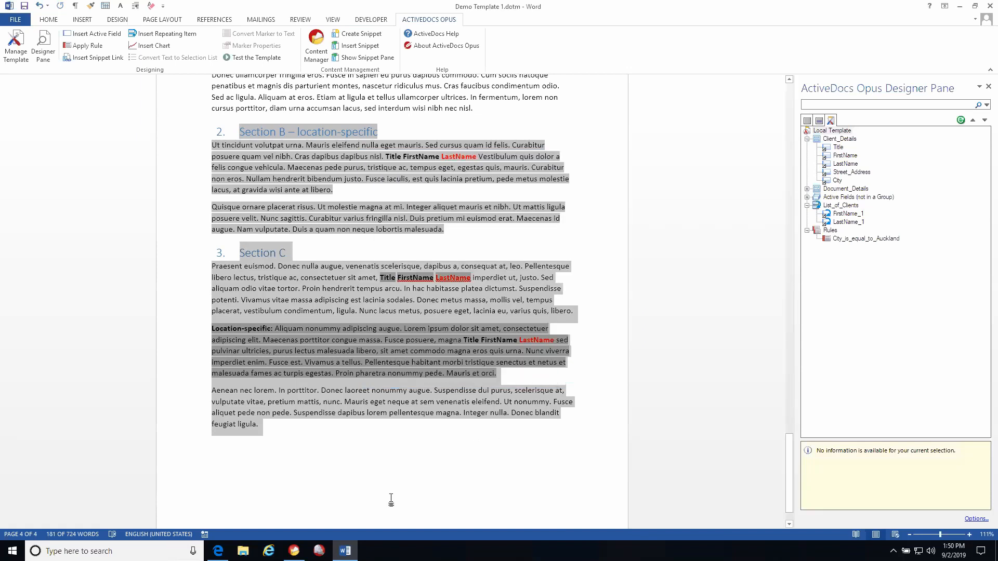
Switch to Content Manager, open Demo Section C from the Demo Snippets folder to review its content, and close it
left_click(293, 551)
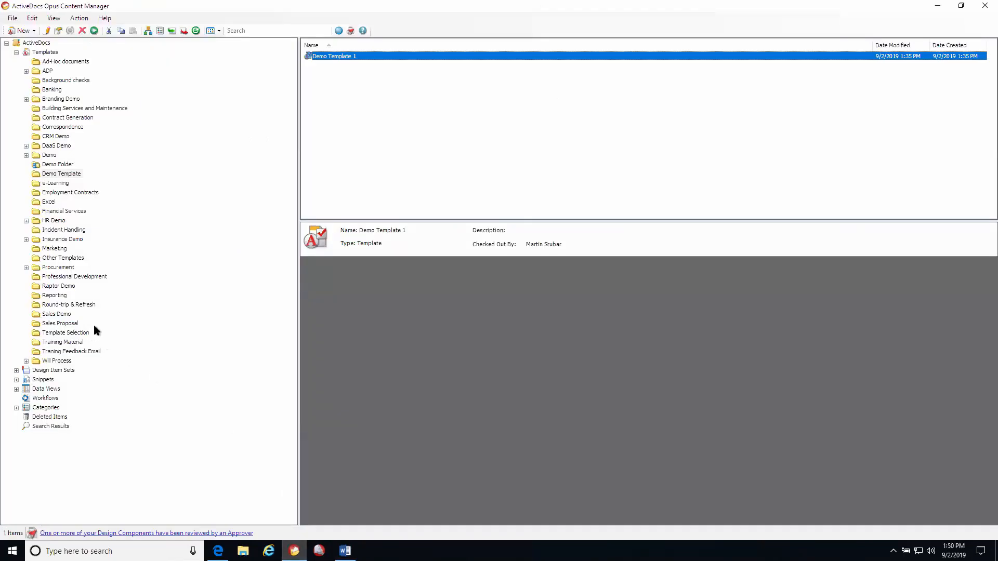
left_click(17, 52)
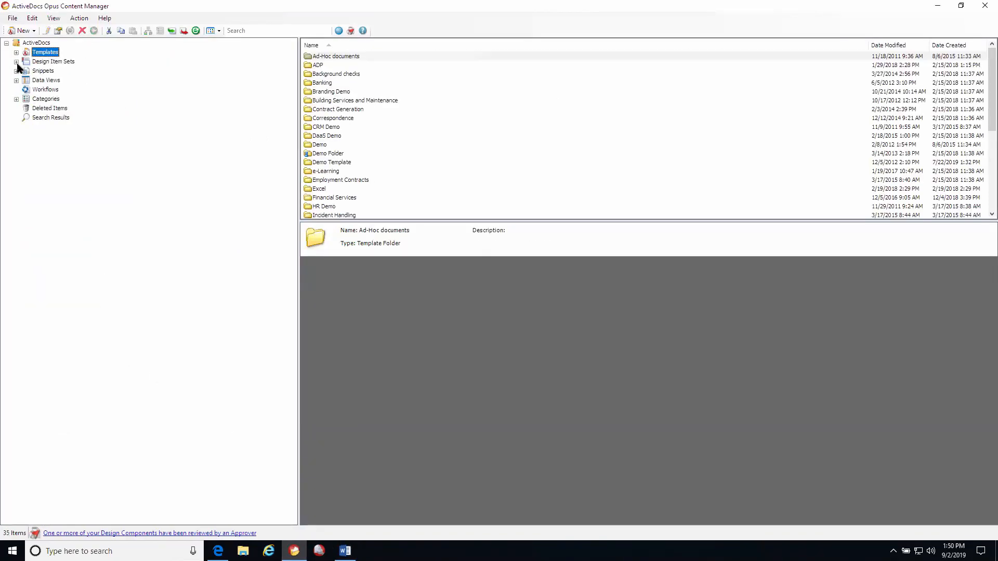
left_click(15, 71)
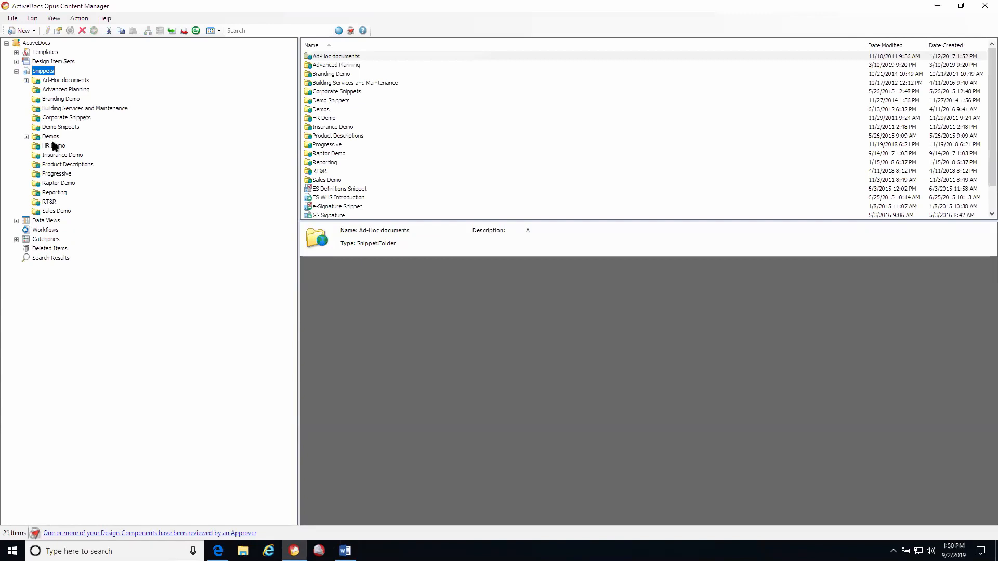
left_click(61, 127)
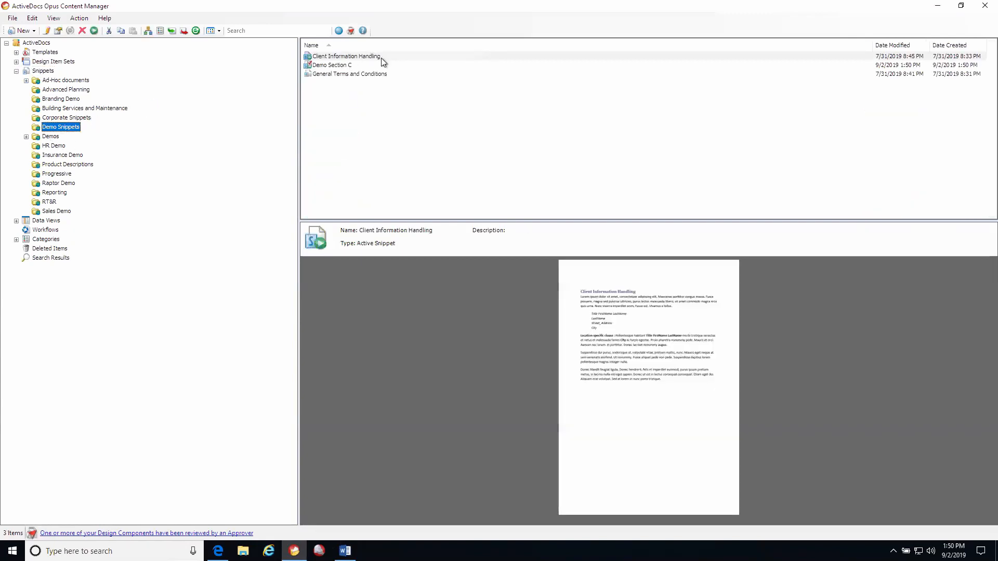
left_click(337, 66)
right_click(336, 67)
left_click(345, 77)
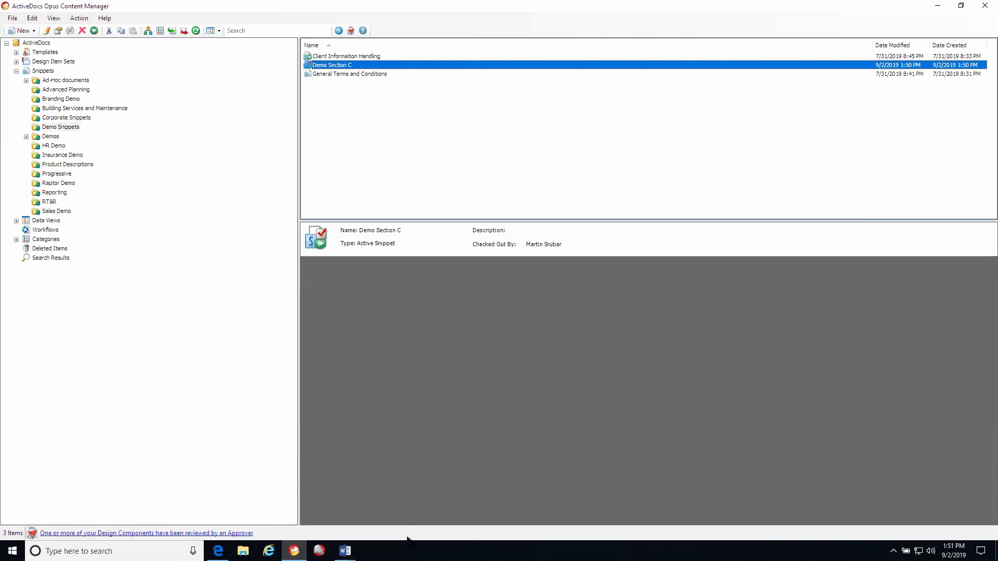
left_click(344, 550)
left_click(380, 526)
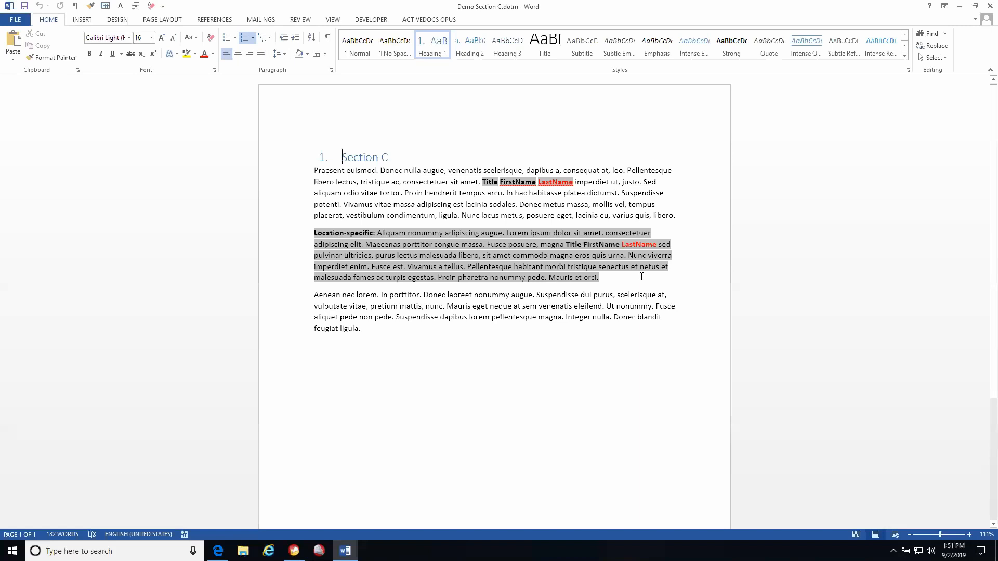
left_click(989, 6)
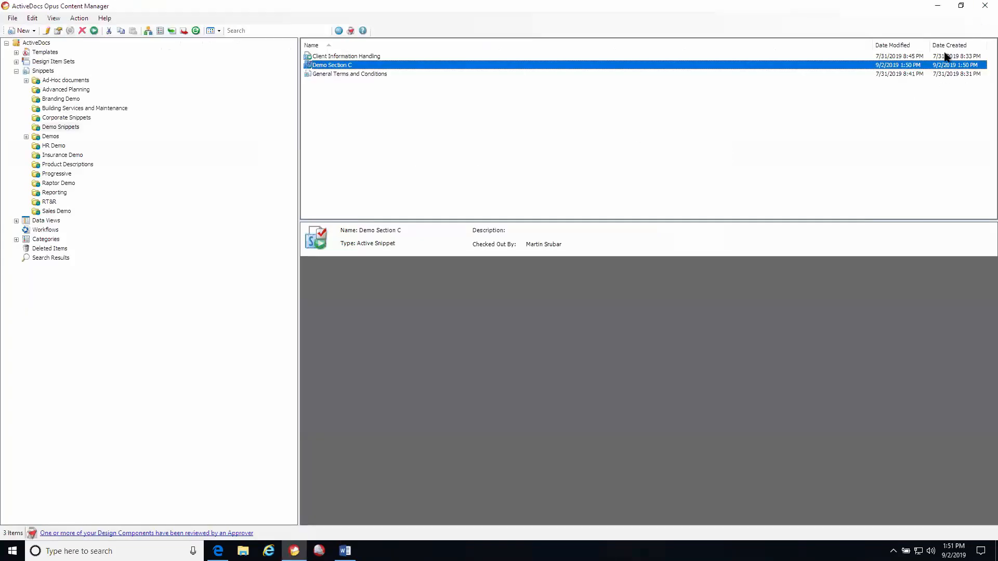
Check in the Demo Section C snippet and publish it now
right_click(356, 65)
left_click(396, 154)
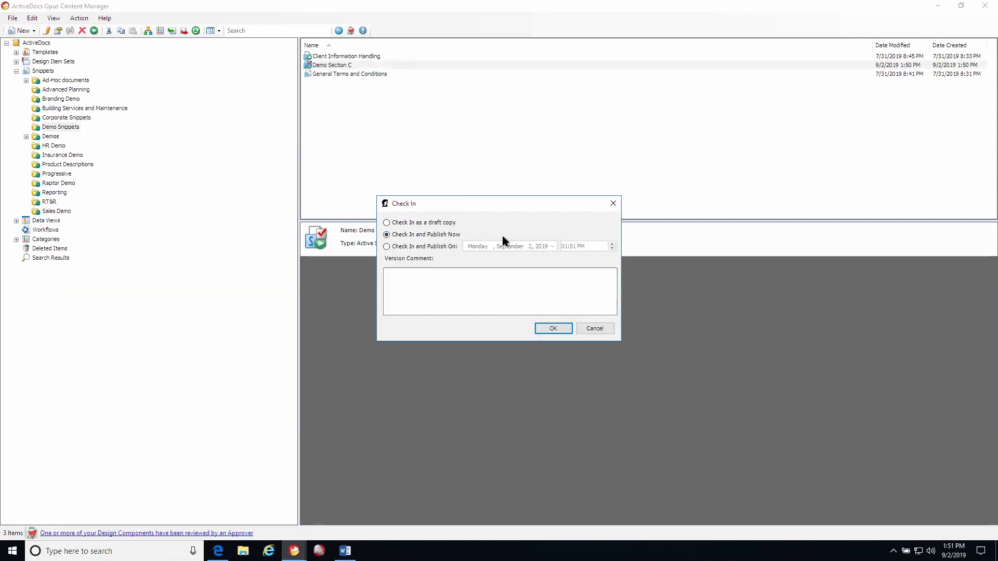
left_click(422, 249)
left_click(412, 235)
left_click(553, 329)
In the Word template, replace the selected Section C text with a new snippet link named Section_C that uses the Demo Section C snippet
left_click(345, 550)
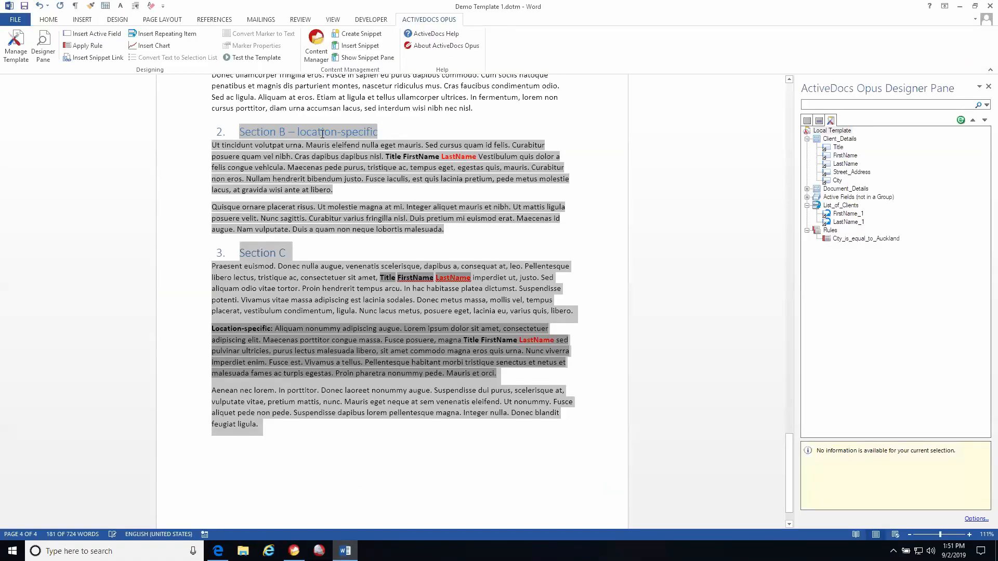
key("Delete")
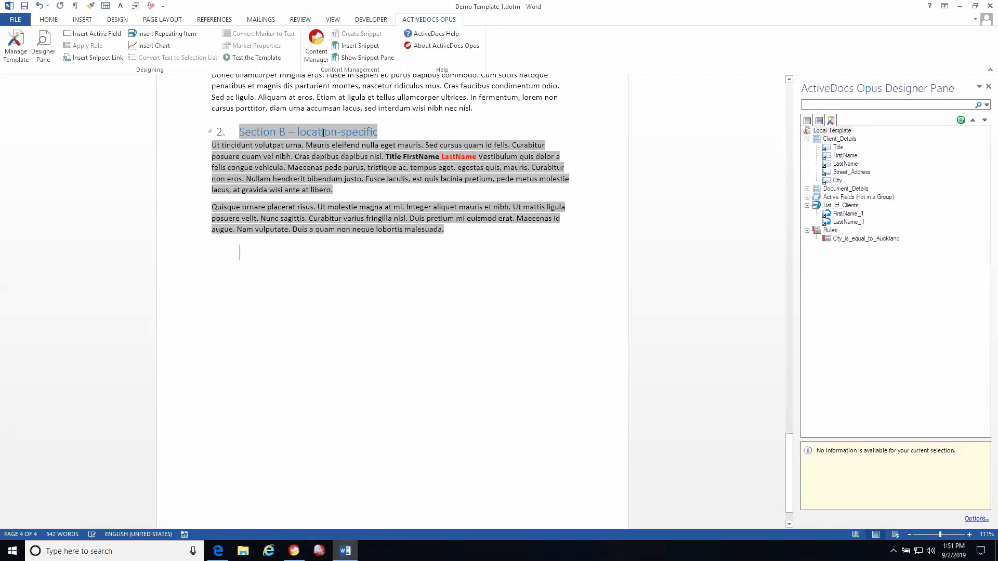
left_click(98, 57)
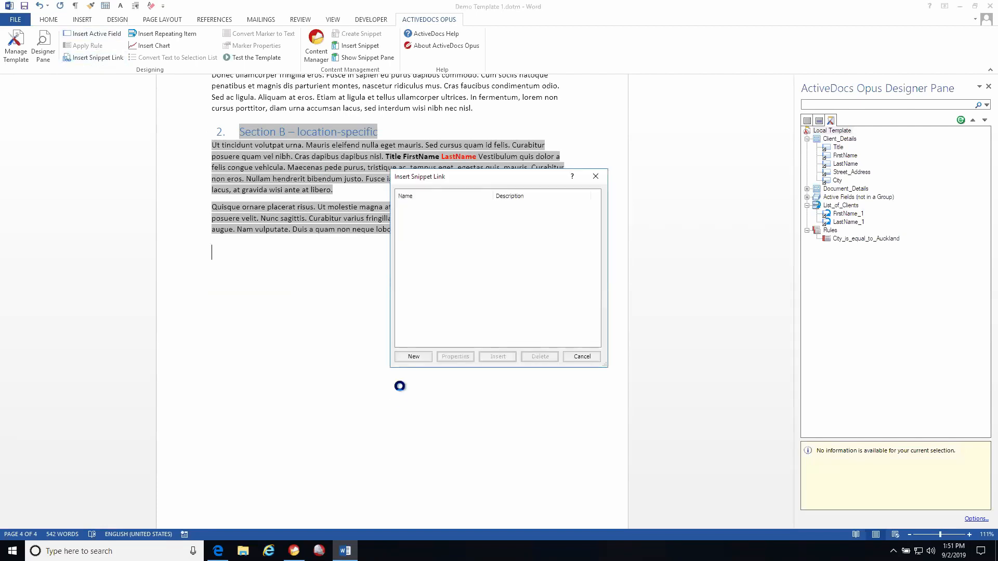
left_click(404, 358)
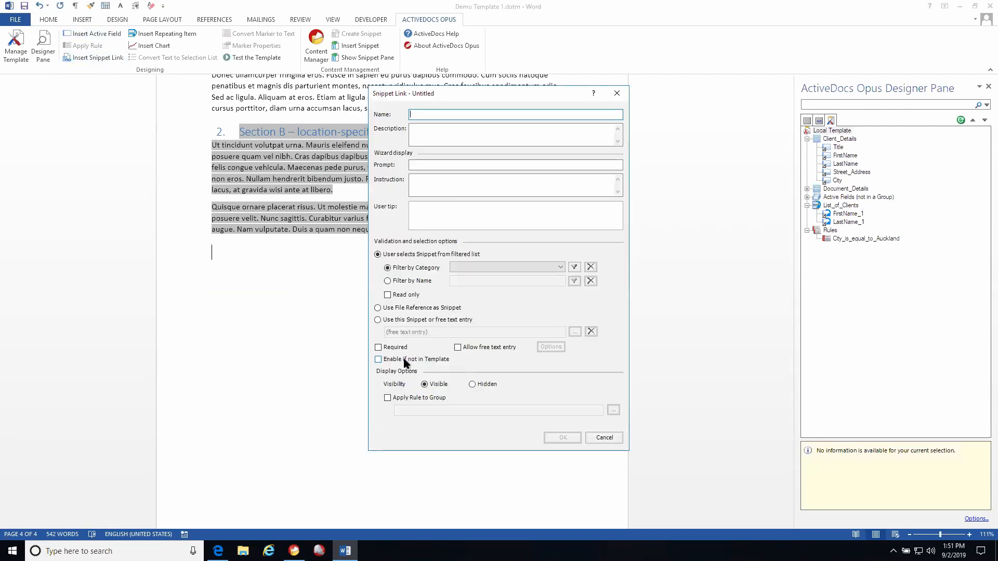
type("Section")
left_click(413, 322)
left_click(574, 331)
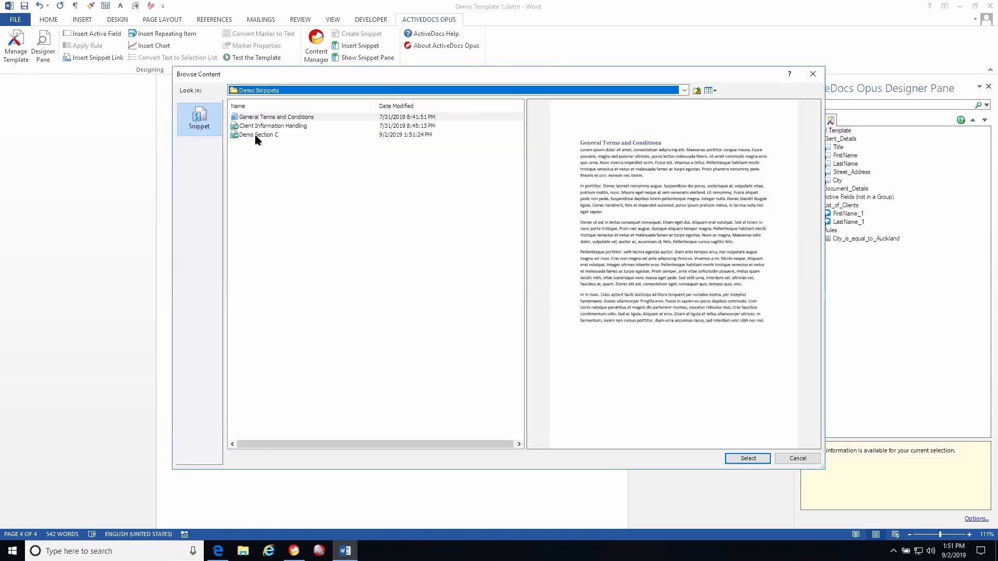
left_click(259, 136)
left_click(748, 459)
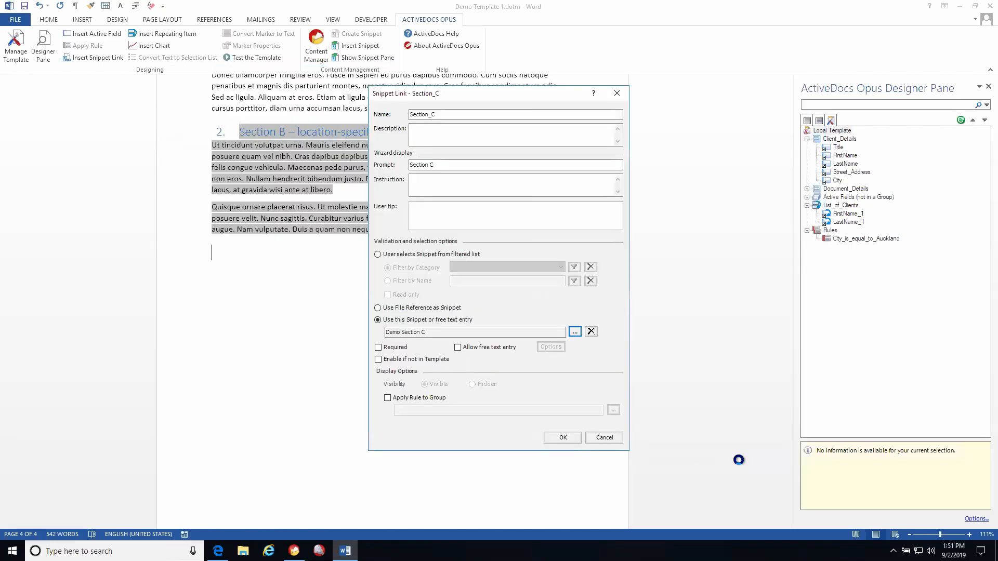
left_click(565, 436)
left_click(497, 356)
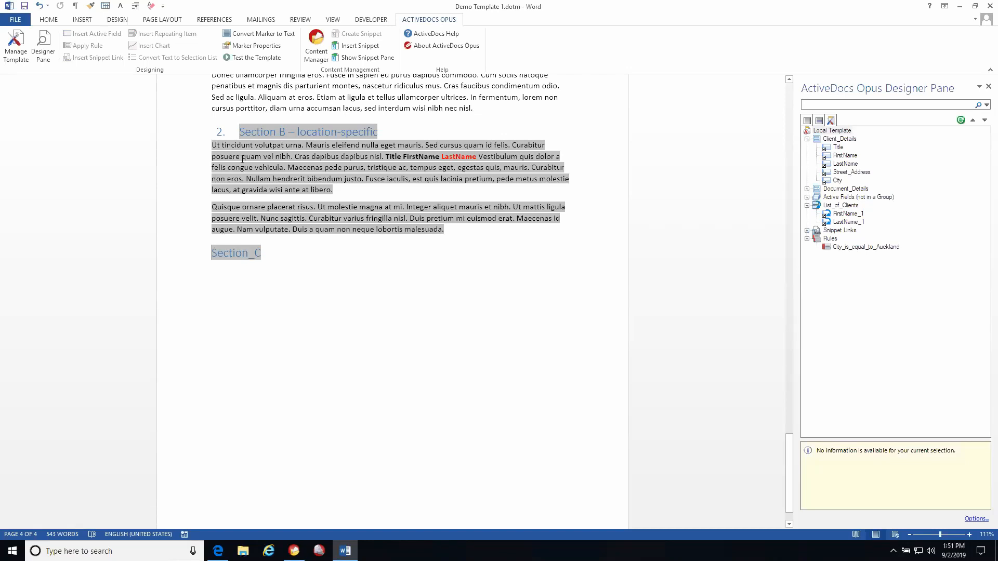
Save the template despite its hyperlinks, start a template test, and fill Client Details from a client record
left_click(260, 57)
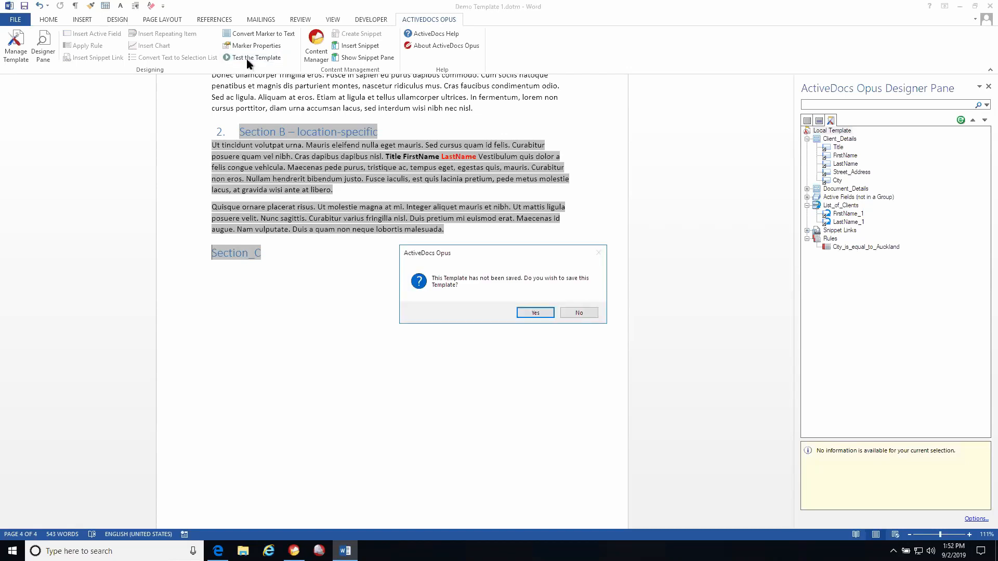
left_click(540, 314)
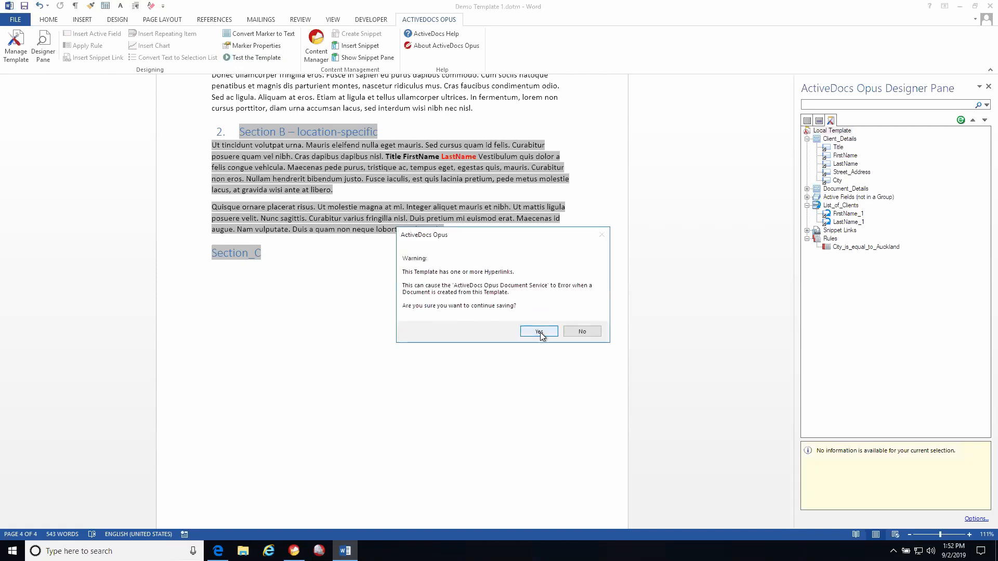
left_click(539, 331)
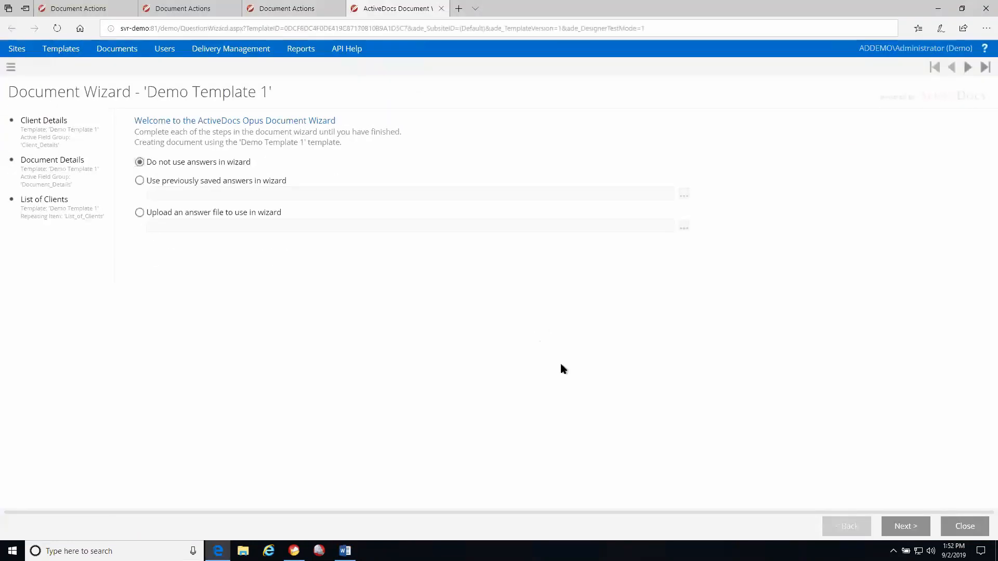
left_click(914, 522)
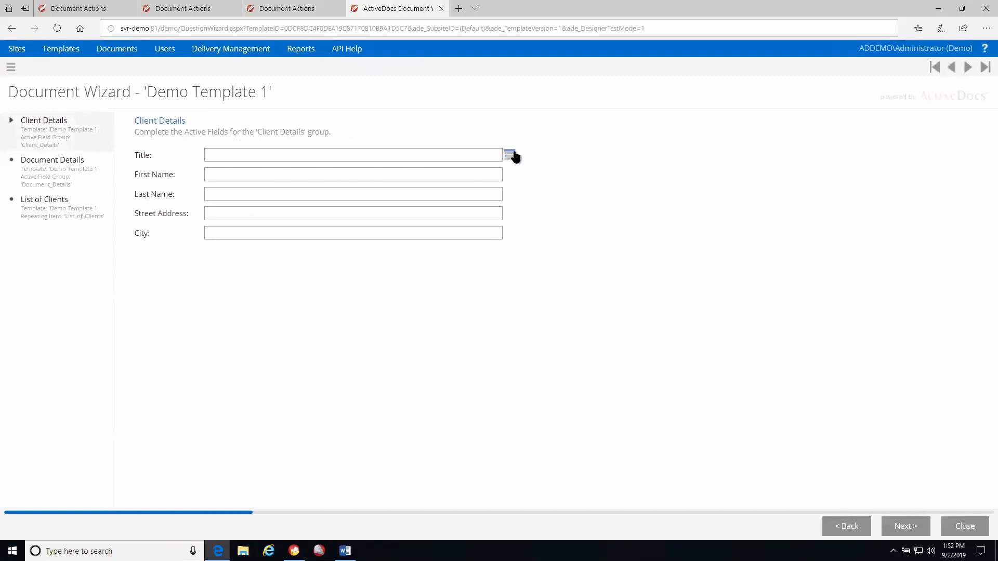
left_click(509, 154)
left_click(126, 198)
Finish the wizard, download the generated document as .docx, open it to check the inserted Section C, and close it
left_click(904, 526)
left_click(903, 526)
left_click(903, 526)
left_click(903, 527)
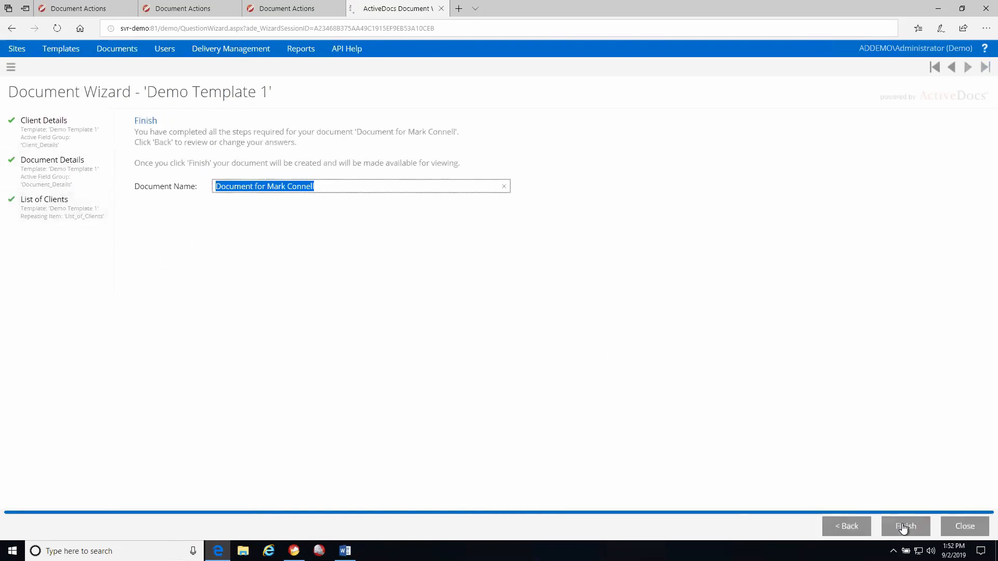
left_click(903, 526)
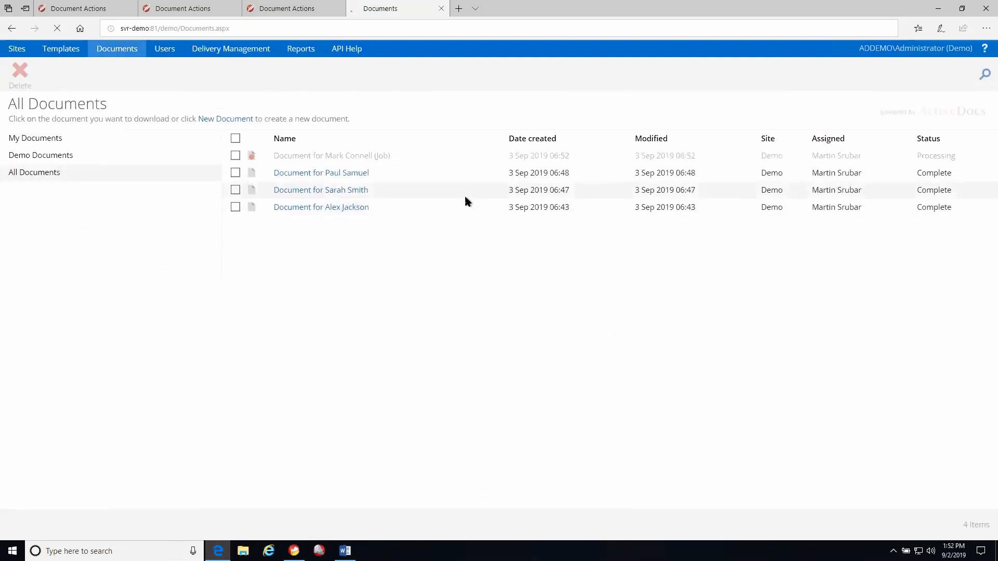
left_click(326, 156)
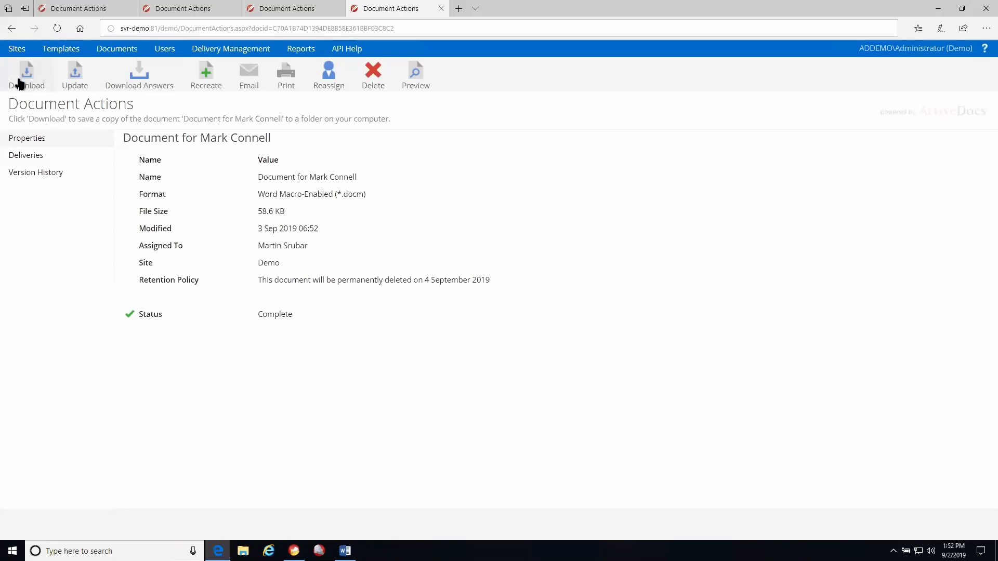
left_click(24, 78)
left_click(546, 336)
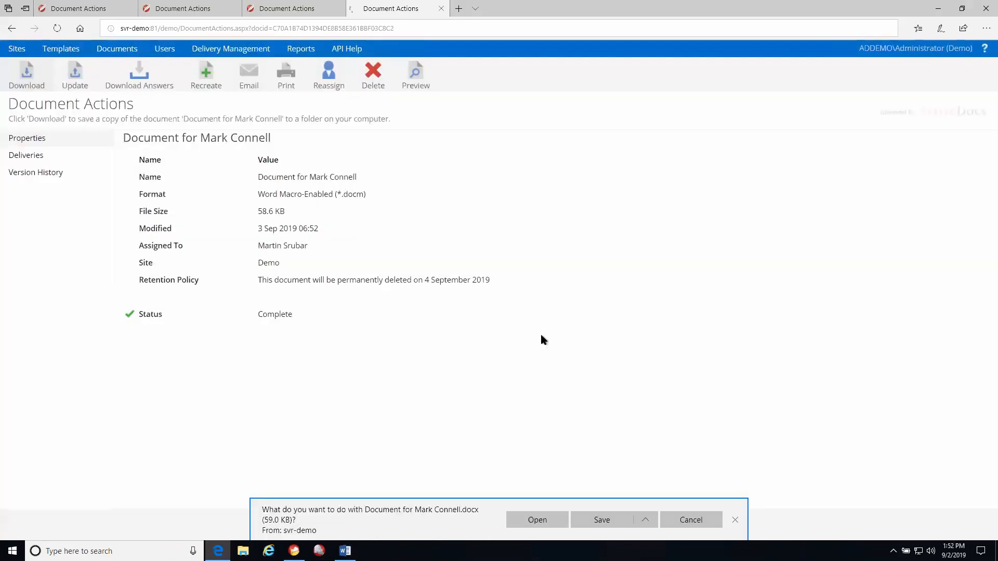
left_click(532, 516)
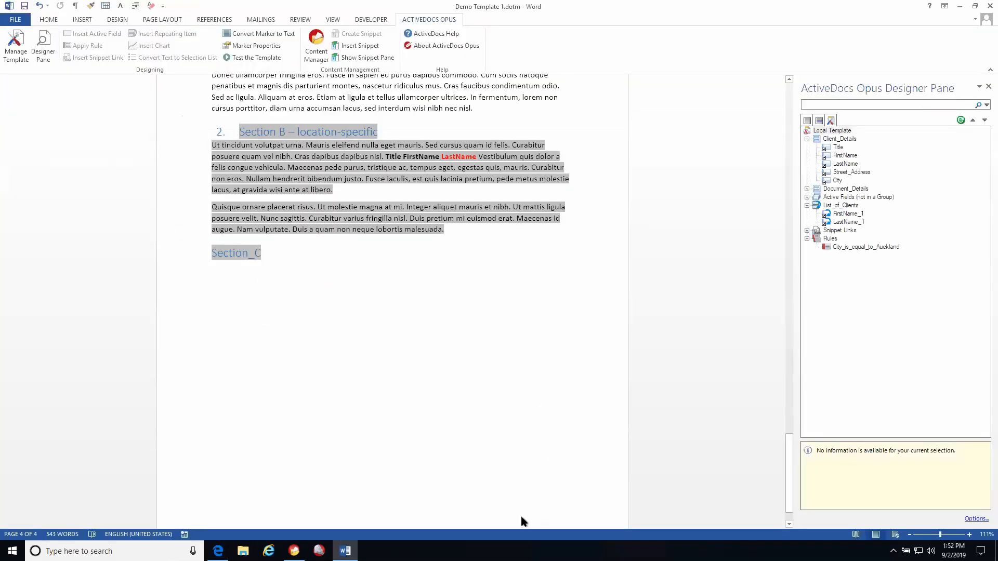
scroll(407, 279, "down", 15)
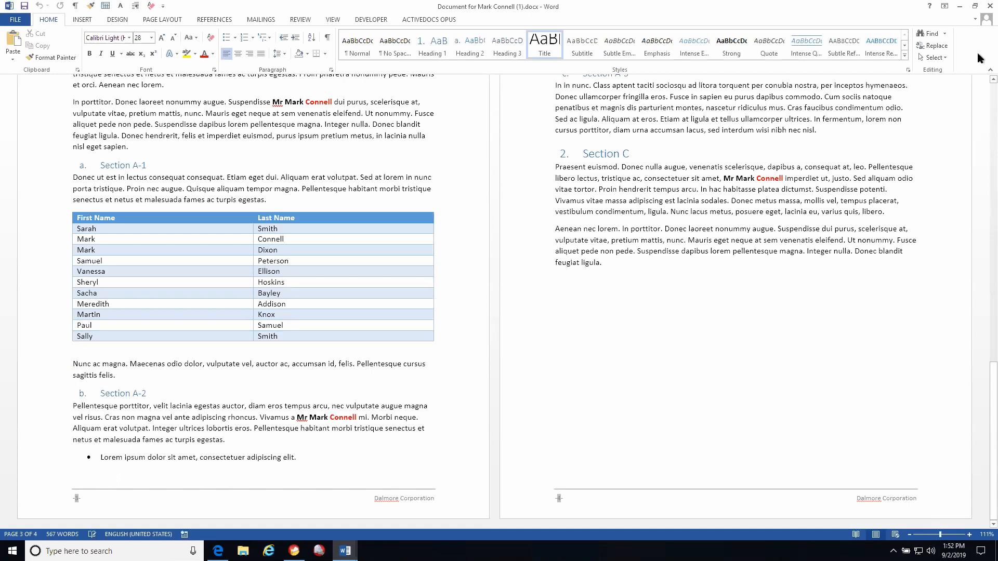
left_click(989, 6)
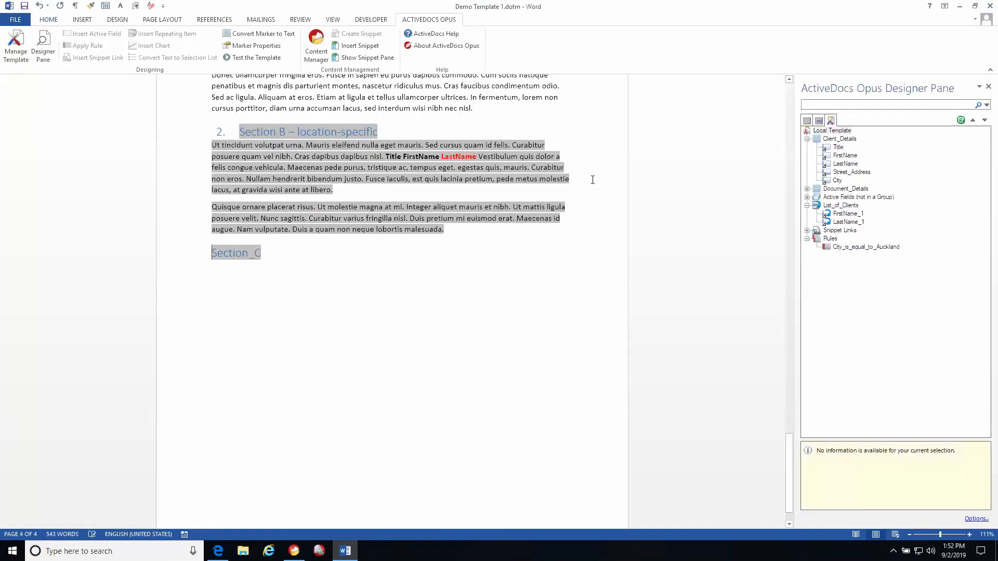
Modify the template's Heading 1 style to use the Humanist 777 Black font in orange (Accent 2)
scroll(514, 255, "up", 6)
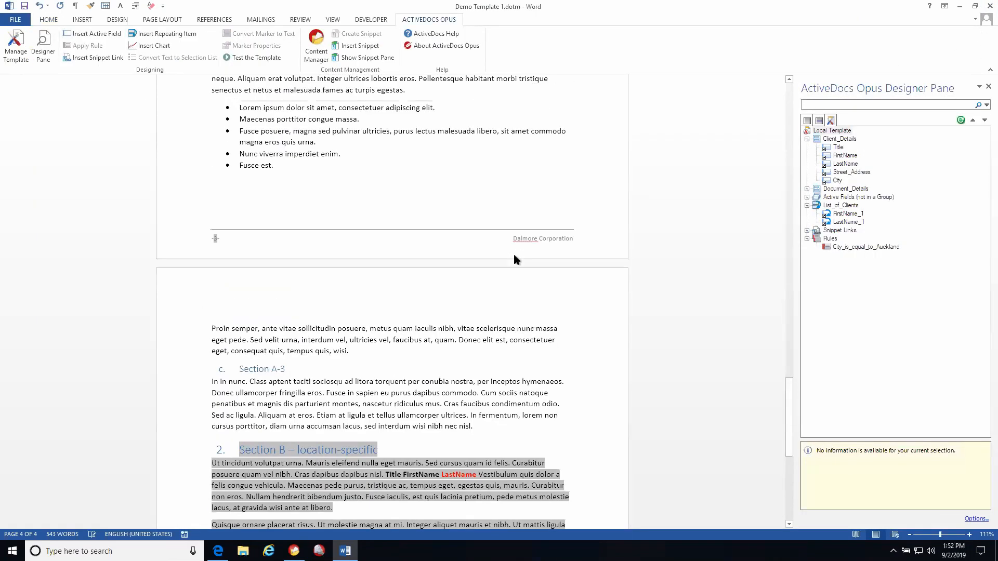
scroll(515, 255, "up", 4)
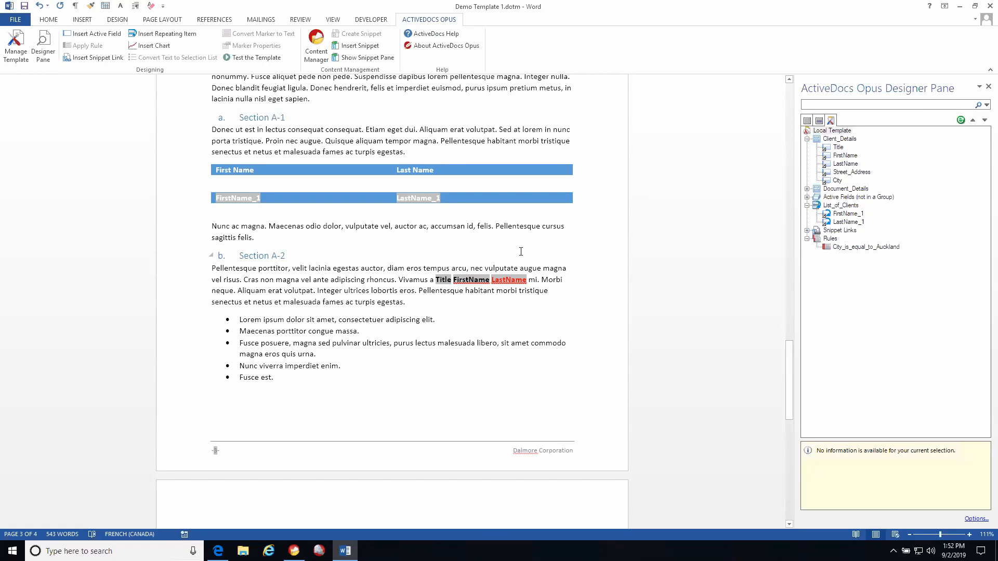
scroll(521, 251, "up", 3)
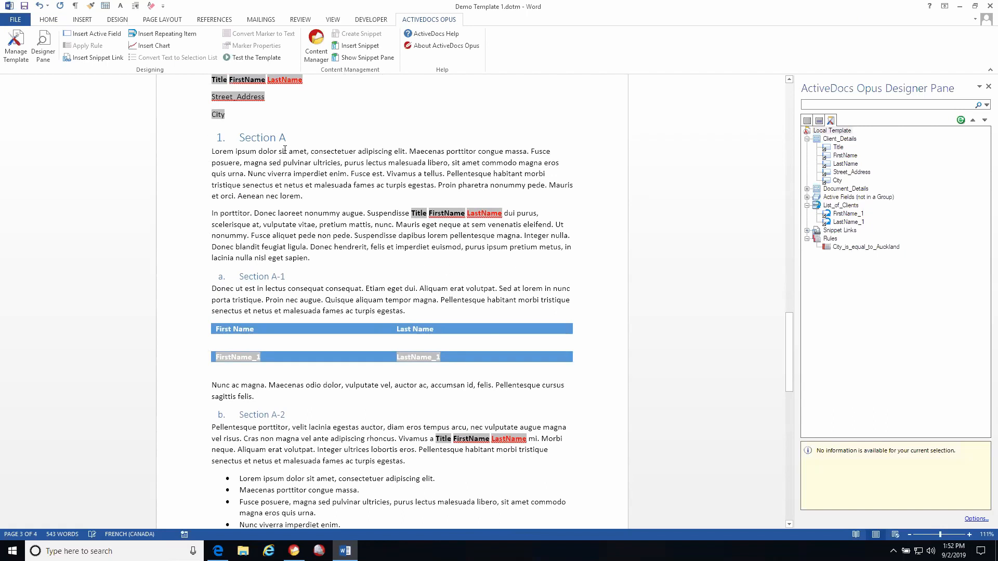
left_click(48, 19)
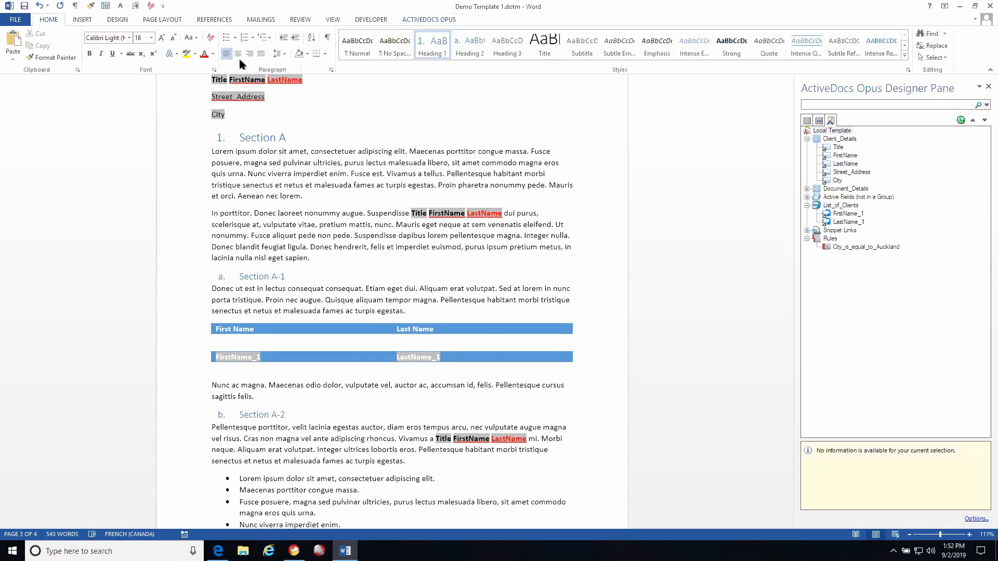
right_click(432, 51)
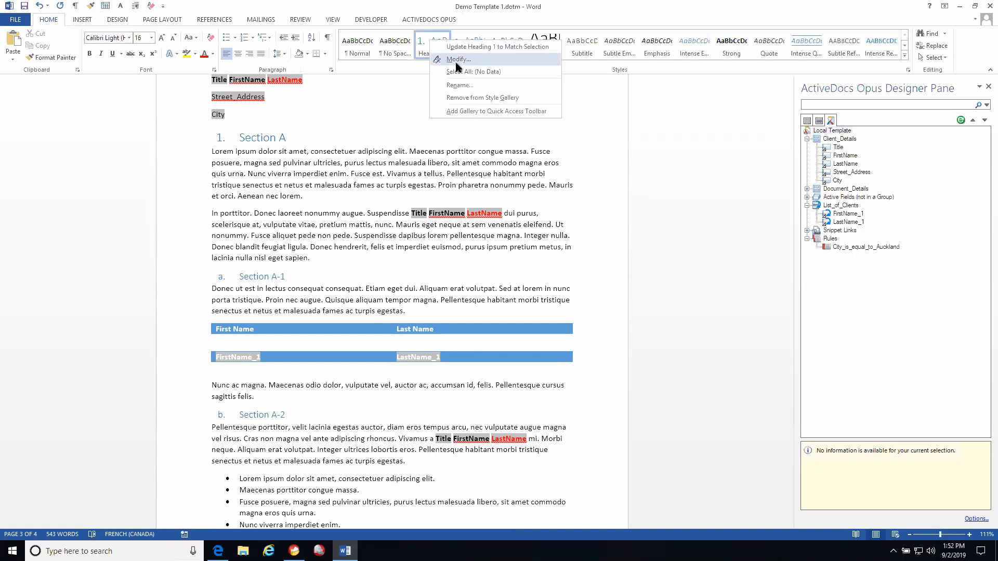
left_click(454, 60)
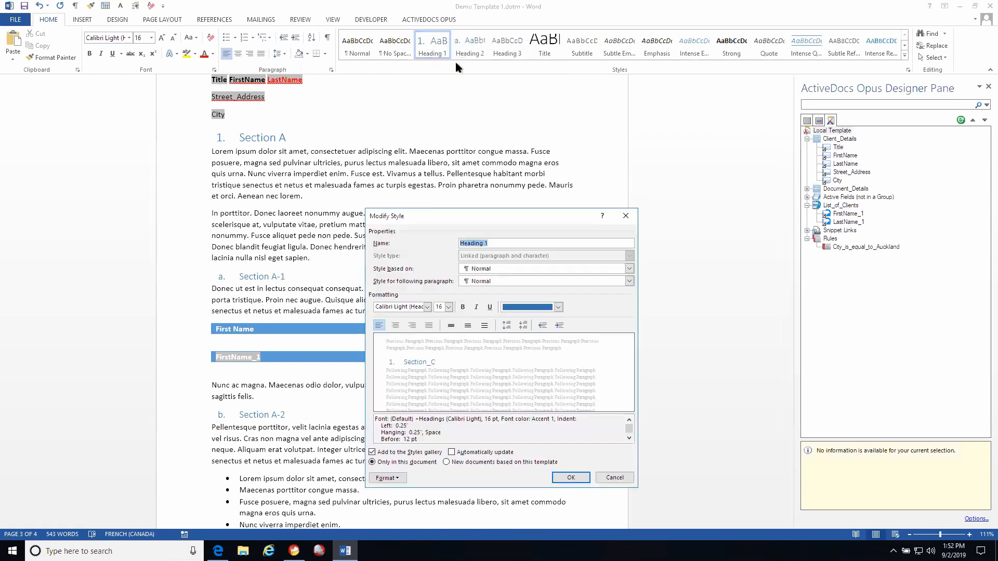
left_click(427, 307)
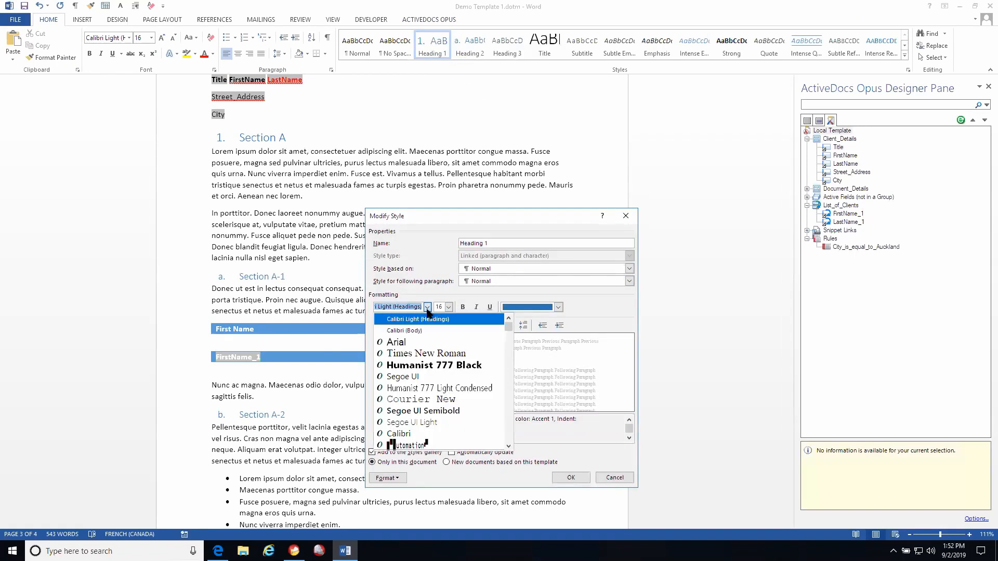
left_click(434, 365)
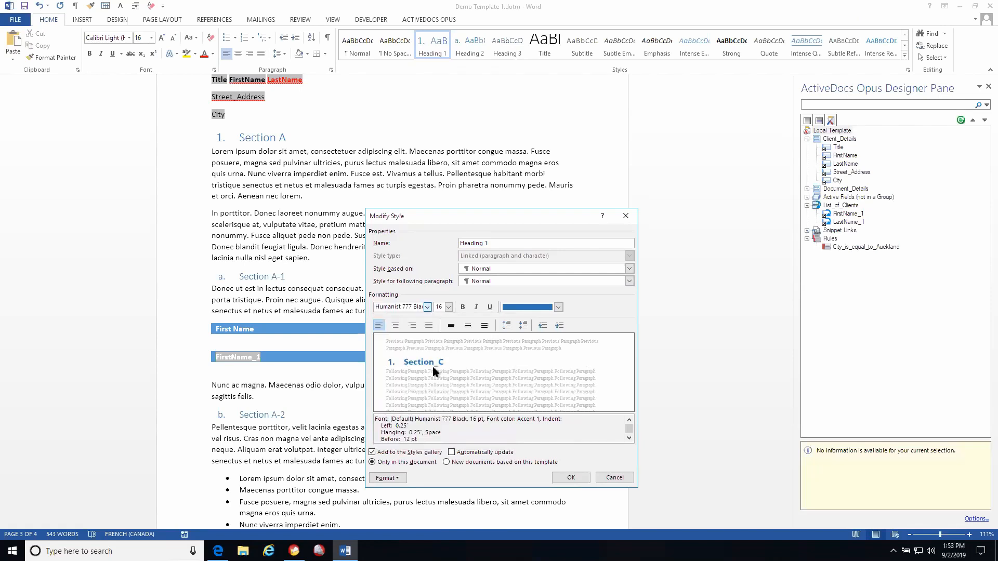
left_click(558, 308)
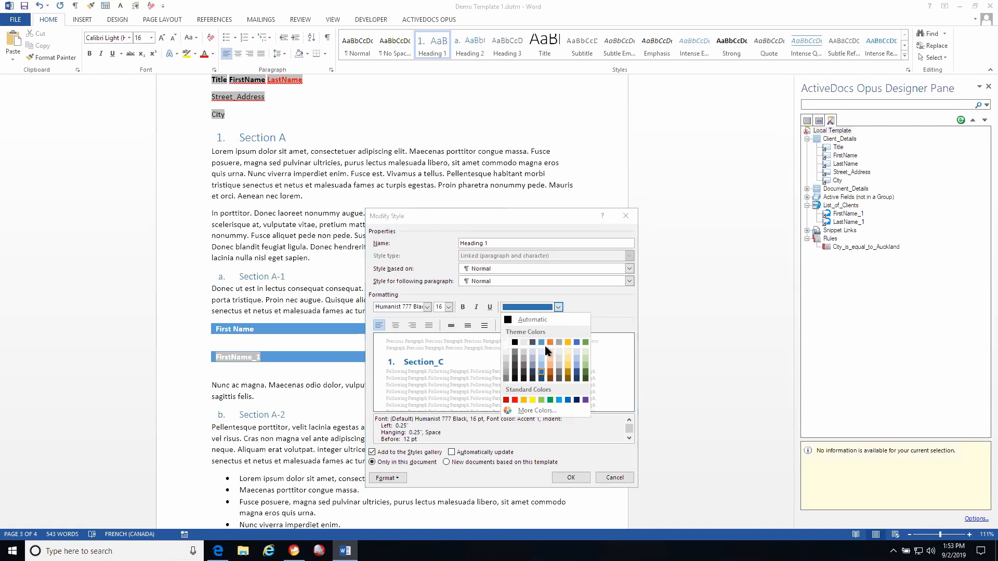
left_click(550, 342)
left_click(571, 477)
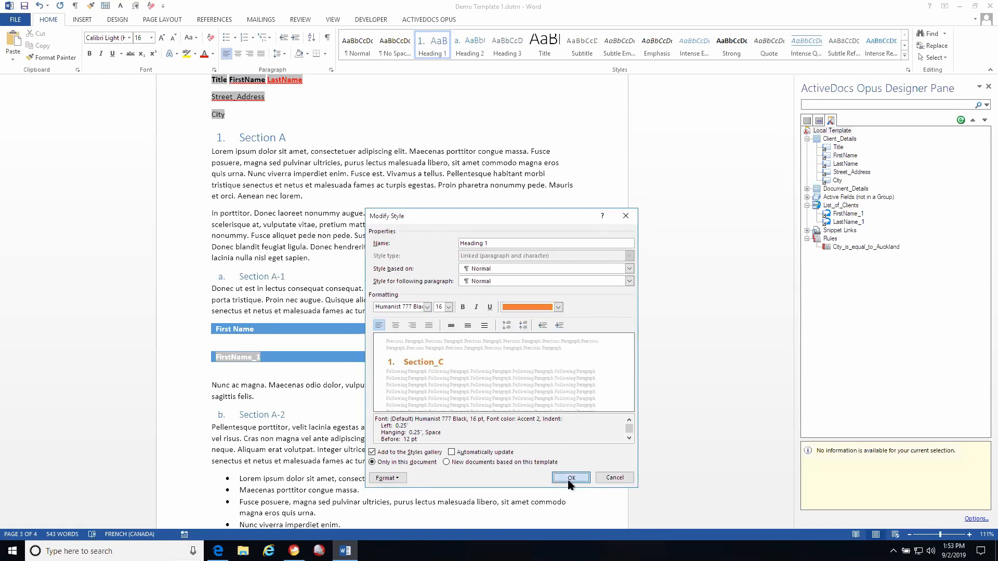
Change the Heading 2 style to the Humanist 777 Black font with the orange Accent 2 theme colour
right_click(466, 52)
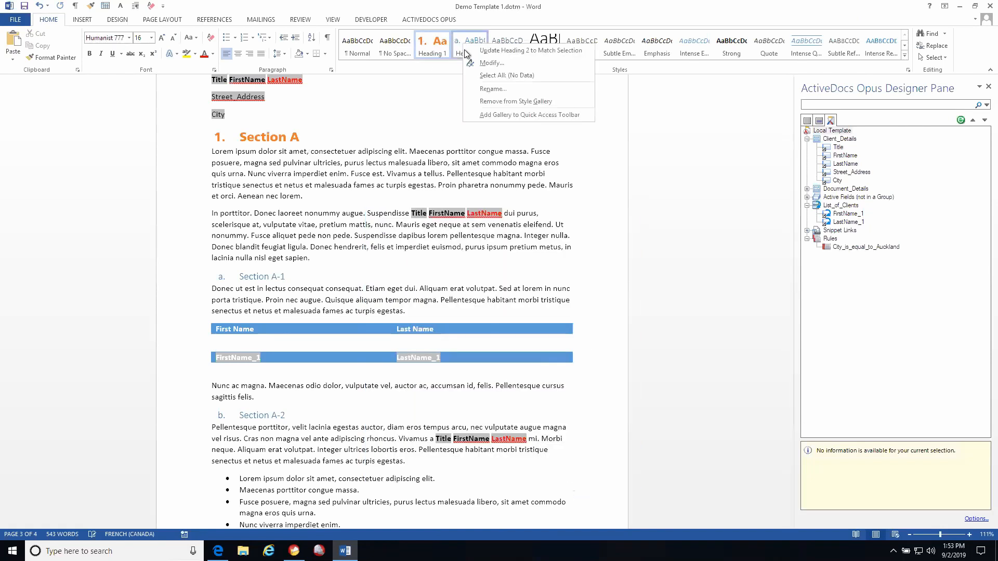
left_click(491, 62)
left_click(427, 308)
left_click(416, 334)
left_click(558, 308)
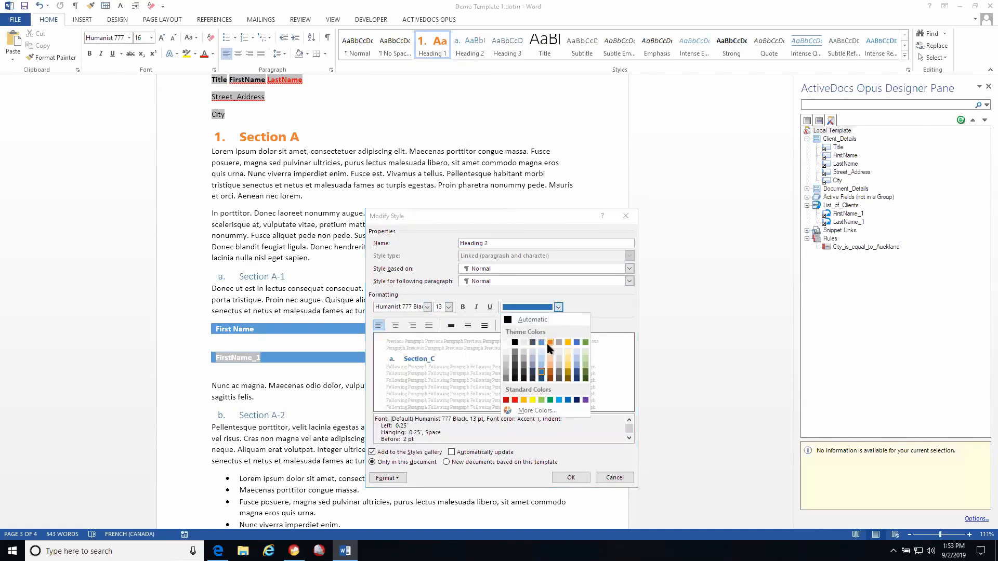
left_click(549, 342)
left_click(571, 477)
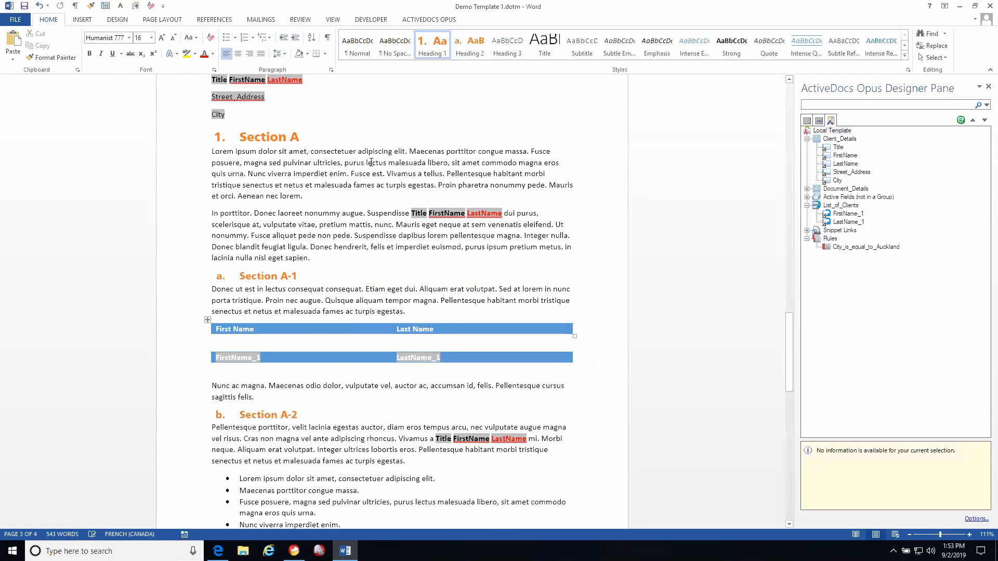
Set the Normal style's font to Times New Roman
right_click(357, 51)
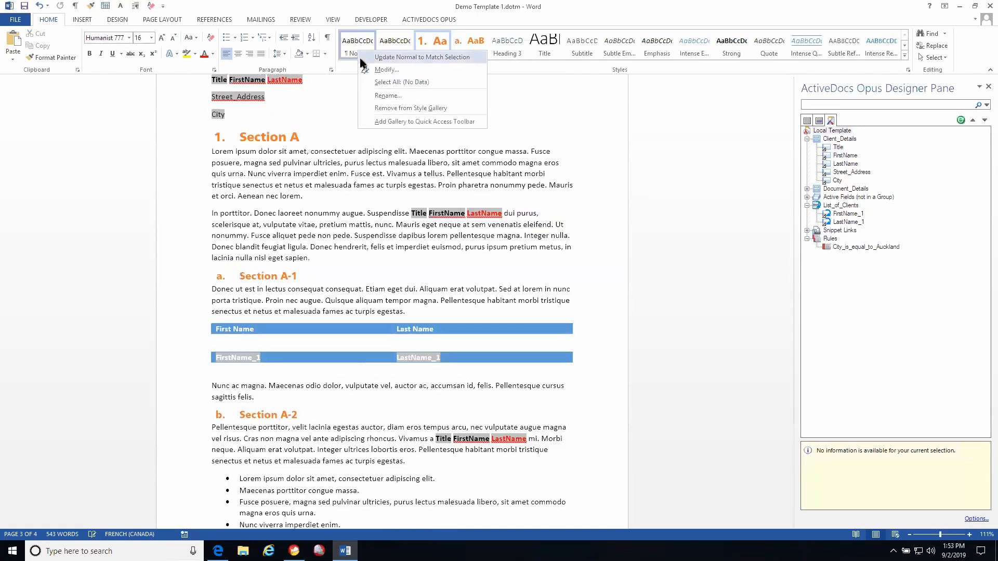
left_click(366, 70)
left_click(426, 307)
left_click(416, 353)
left_click(571, 477)
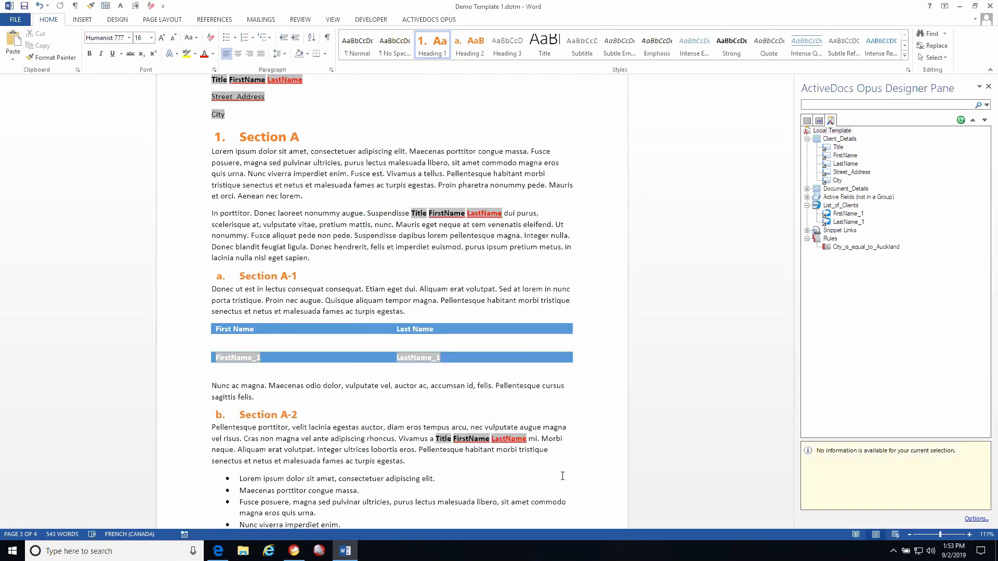
right_click(391, 52)
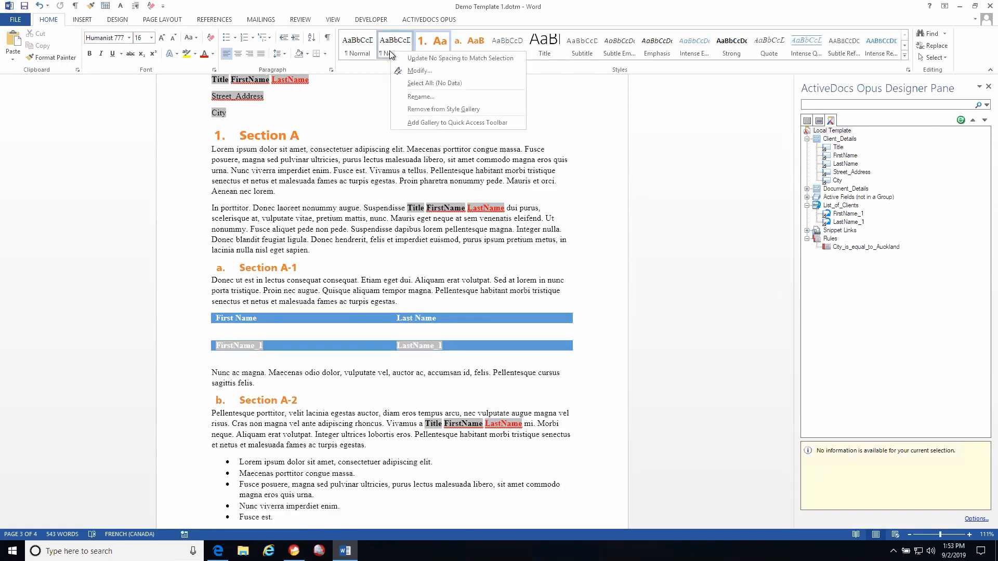
left_click(367, 176)
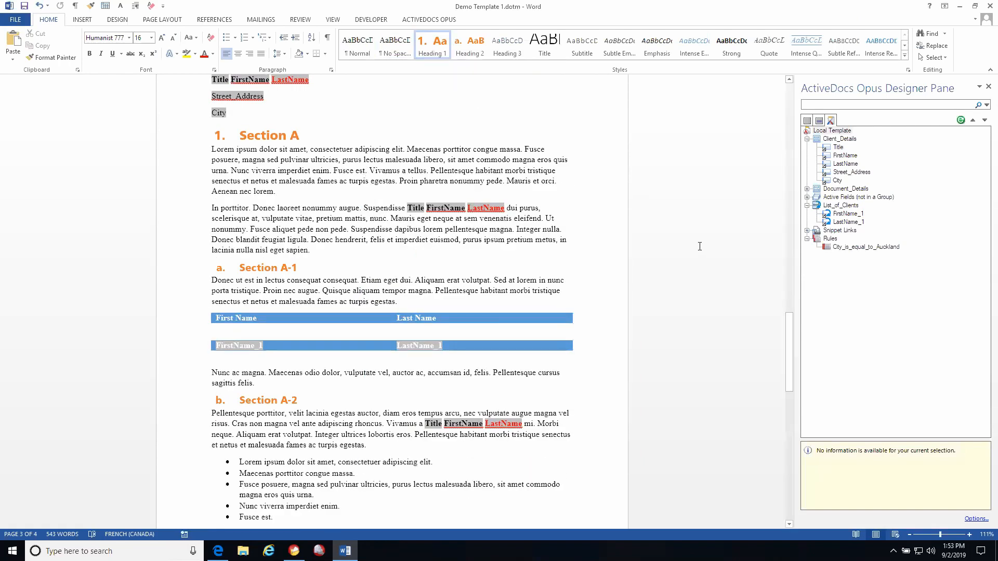
Start a test of the template, saving its unsaved changes first
left_click(421, 20)
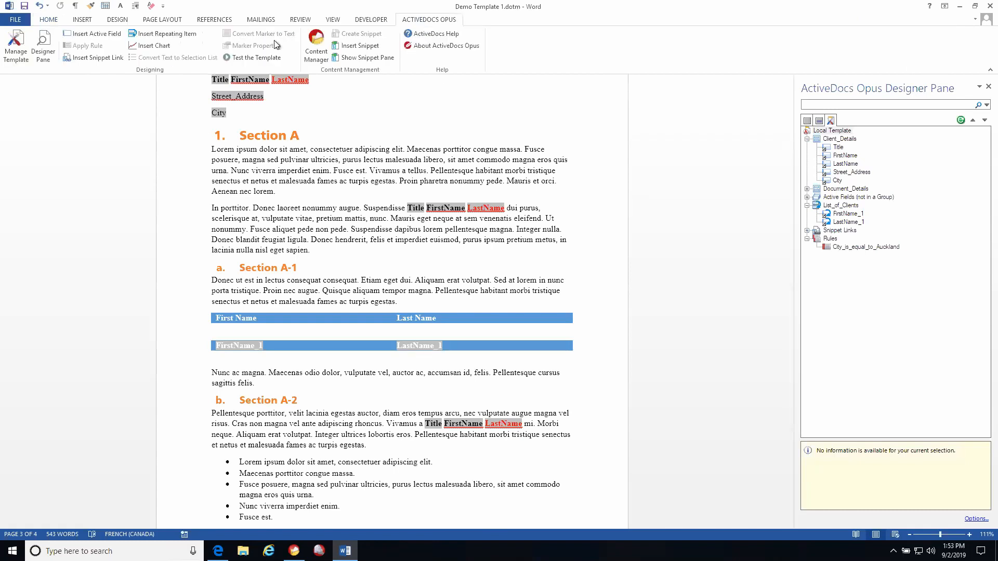
left_click(228, 57)
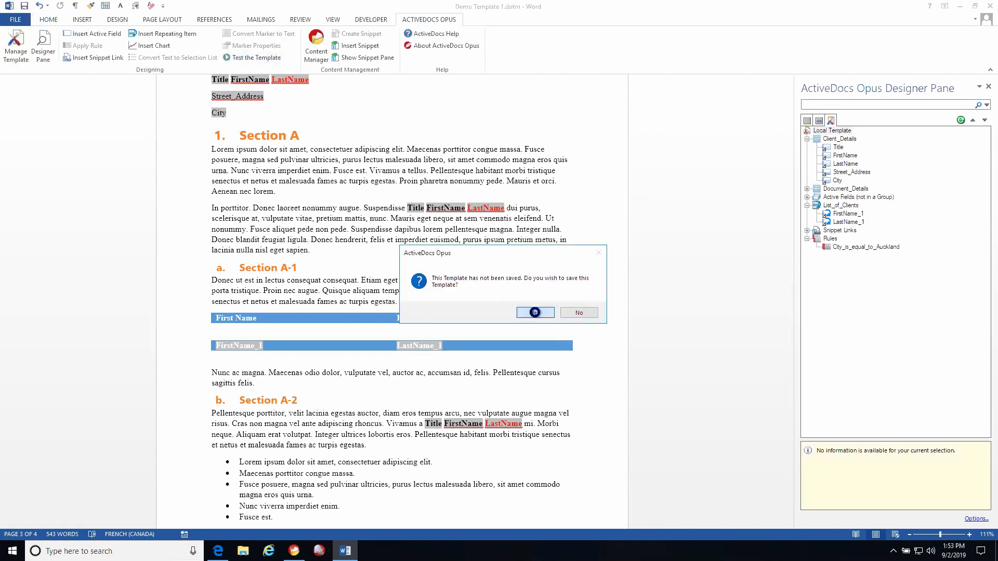
left_click(523, 332)
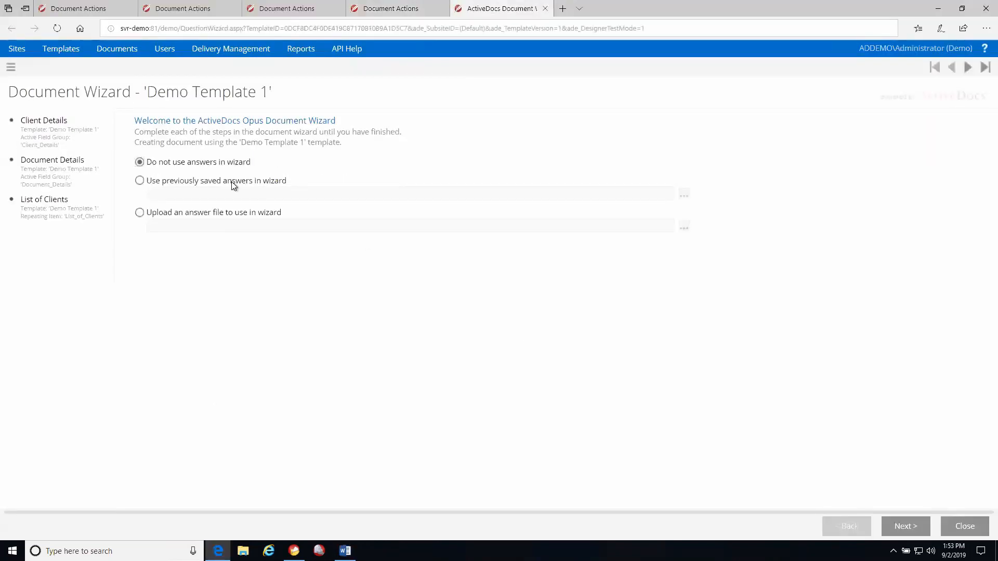
Reuse the most recent previously saved answers in the document wizard, skip to the end and finish it
left_click(233, 186)
left_click(683, 193)
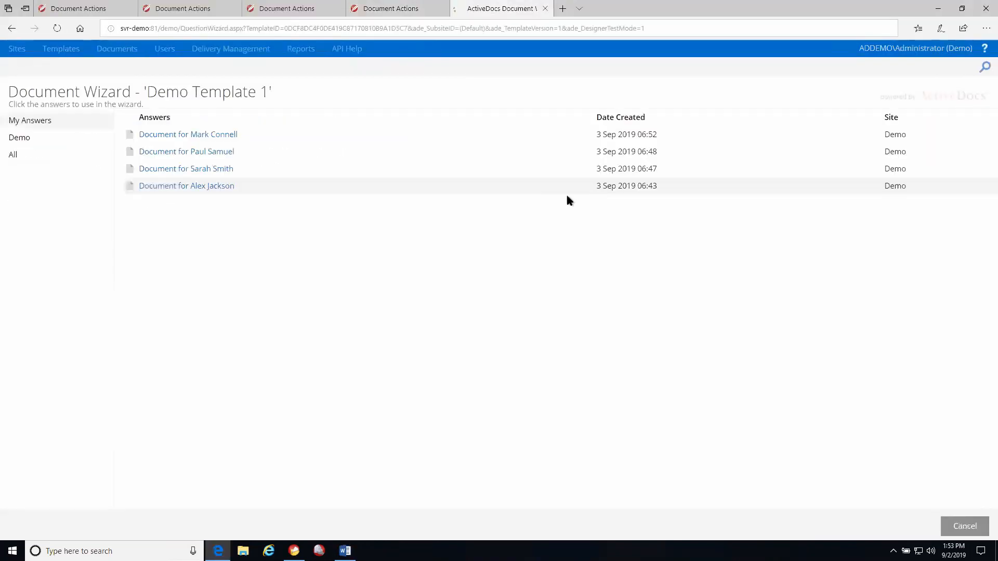
left_click(290, 135)
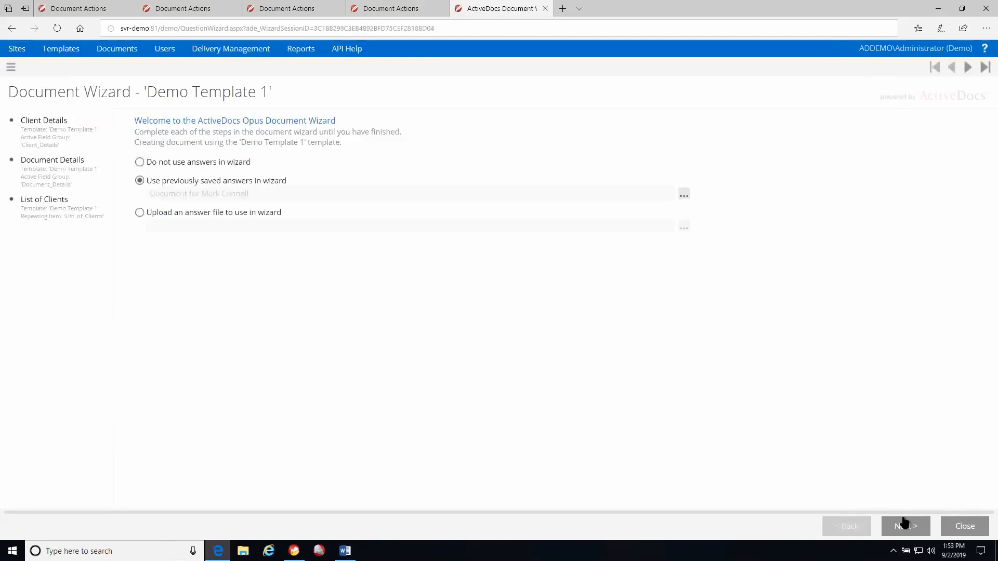
left_click(984, 68)
left_click(904, 527)
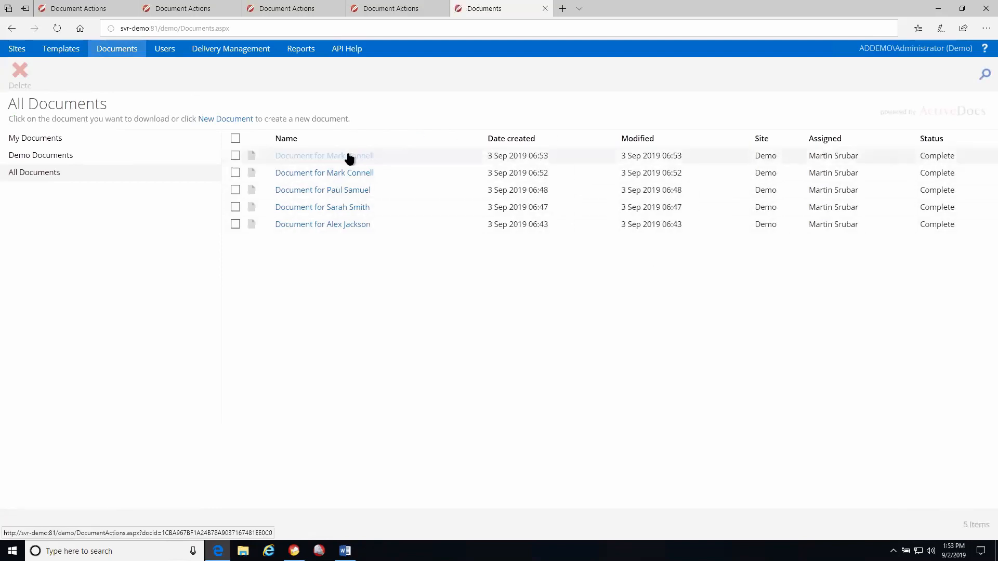
Download the newest generated document as Word Document (*.docx) and open it to check the restyled headings and body text
left_click(349, 157)
left_click(32, 74)
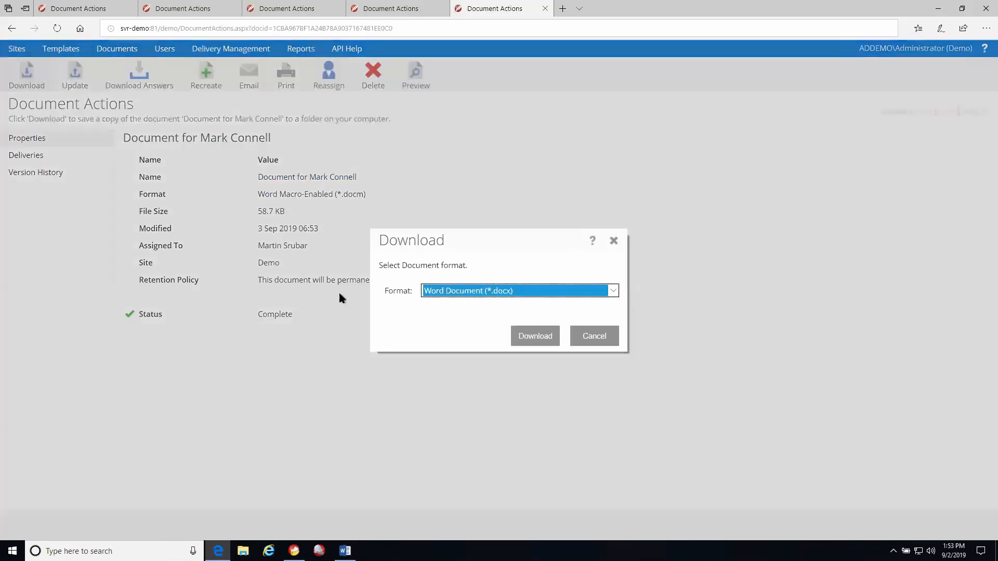
left_click(528, 336)
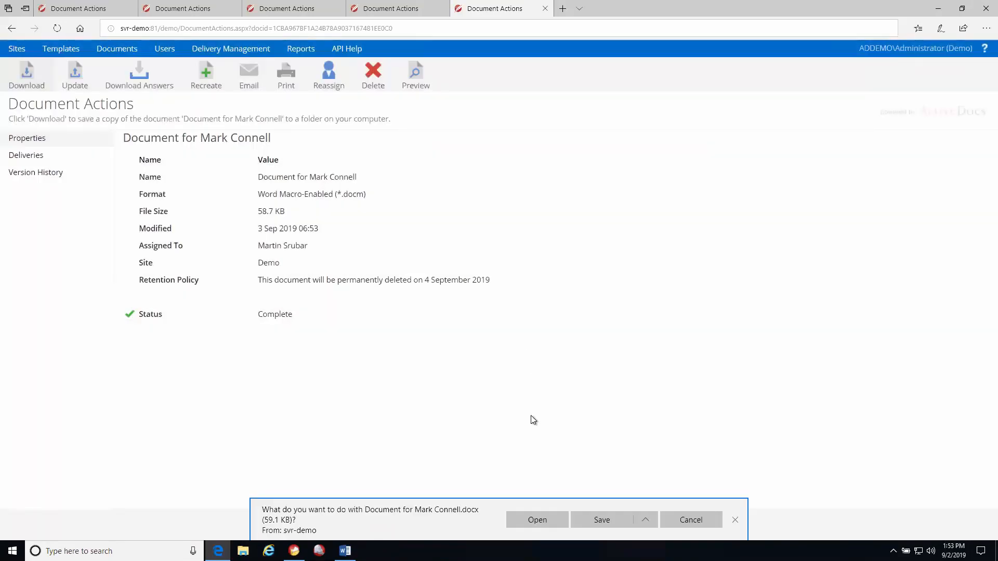
left_click(528, 520)
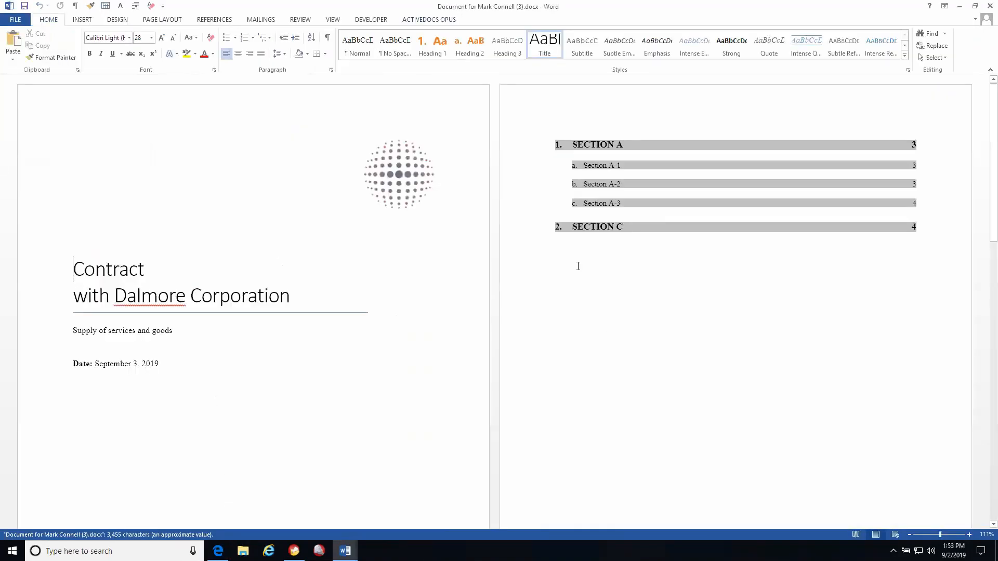
scroll(561, 249, "down", 15)
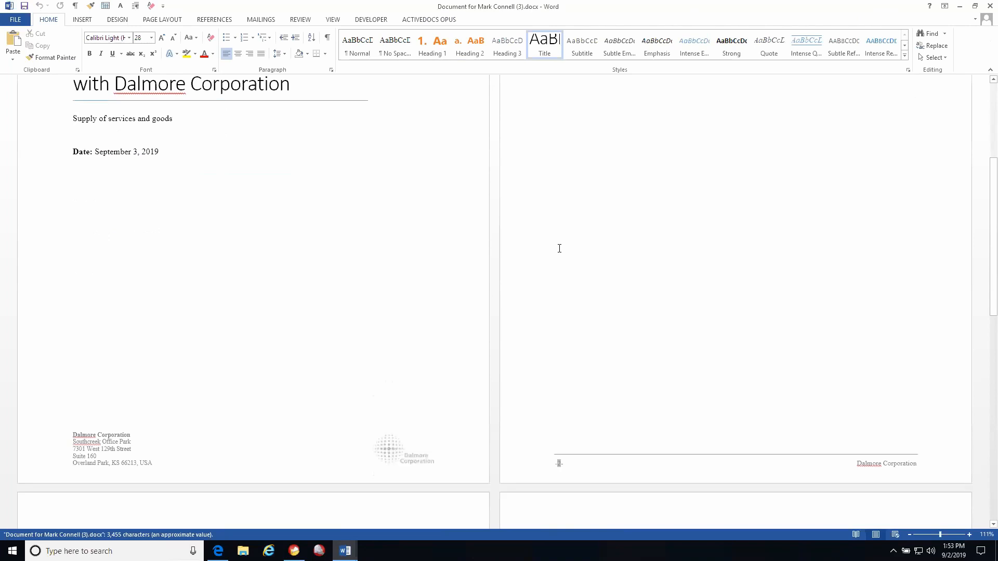